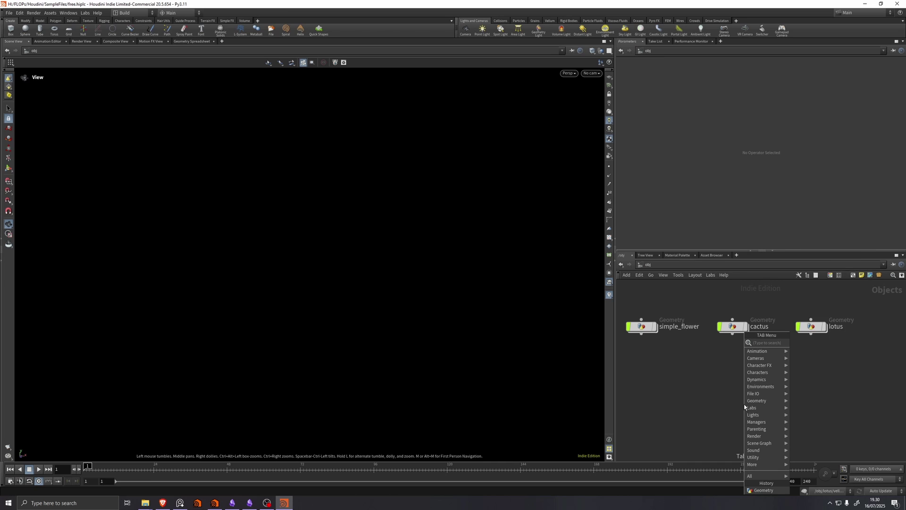
- Create a new Geometry object below the cactus object and go inside its empty network
text(geo)
key(Return)
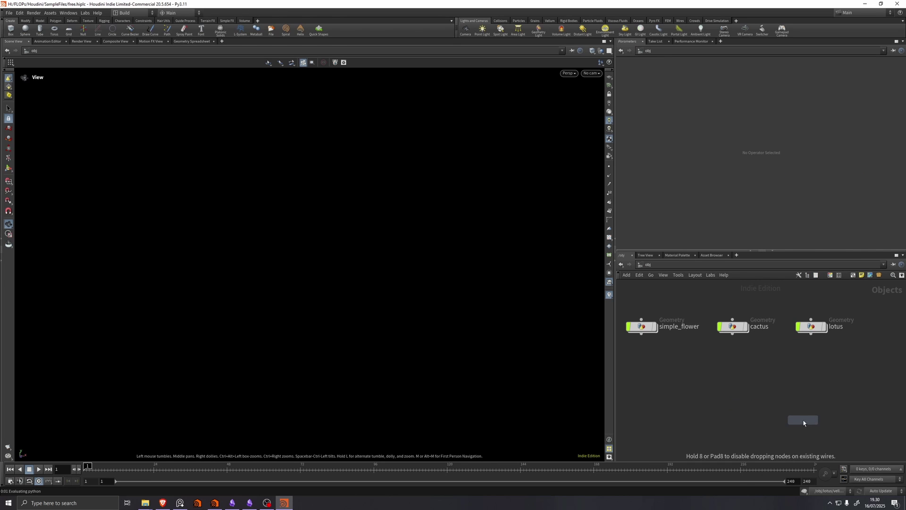
click(732, 390)
double_click(732, 389)
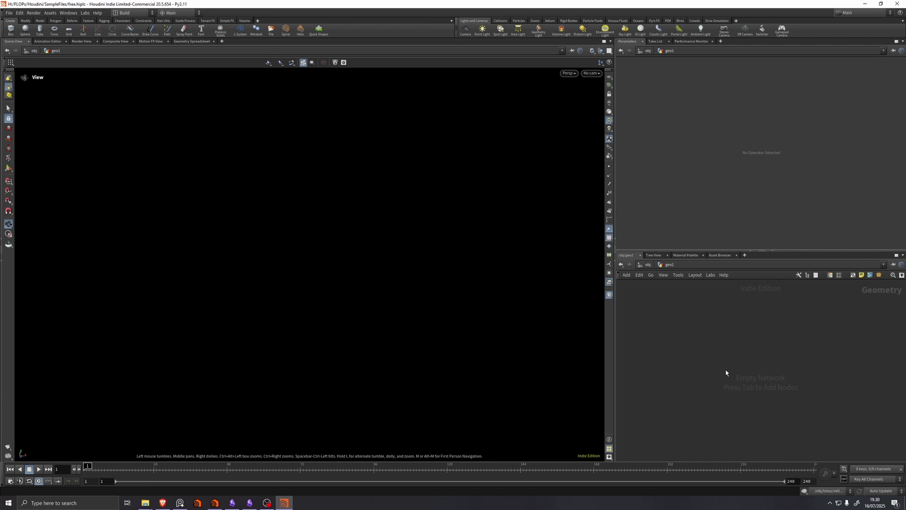
- Add the FLOPs Configure Simple Flower setup to the empty geometry network
key(Tab)
text(flops con)
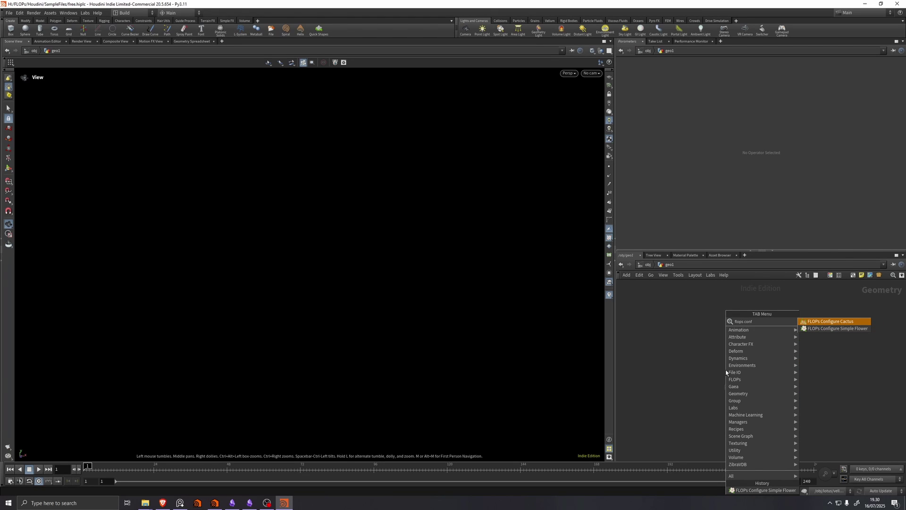
key(Down)
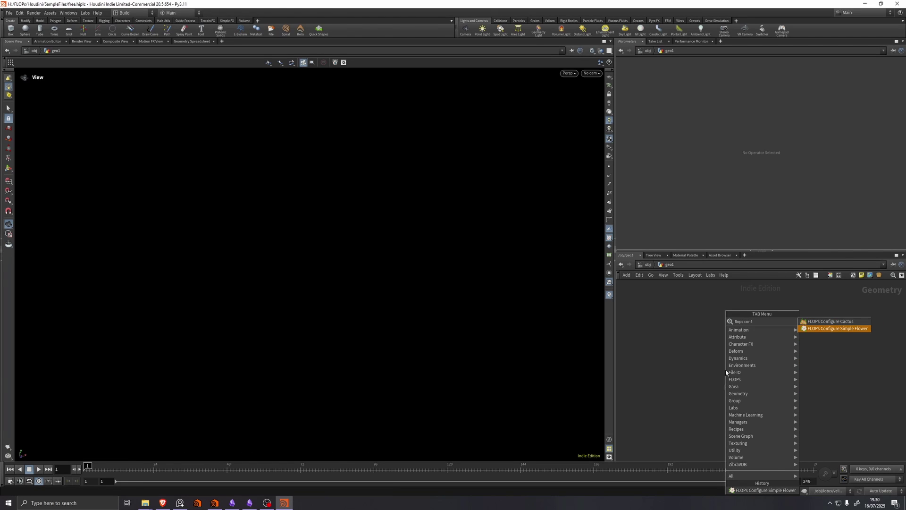
key(Return)
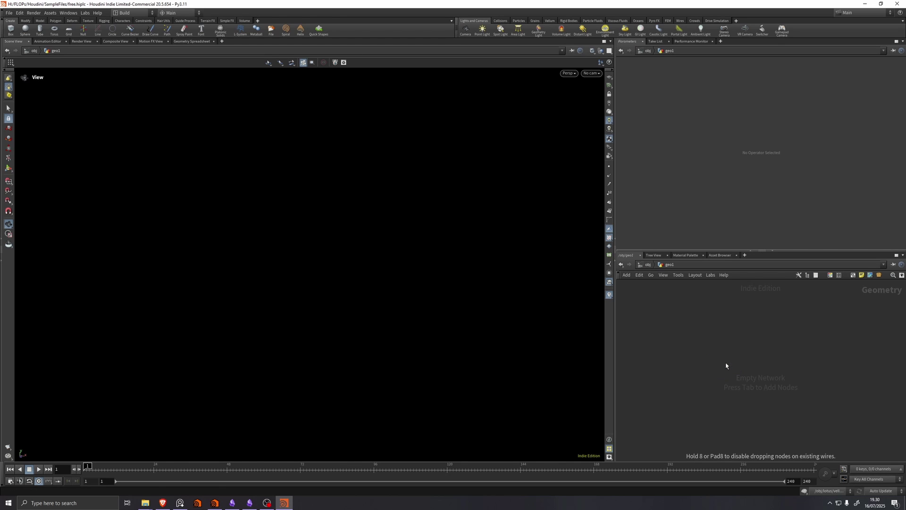
click(725, 361)
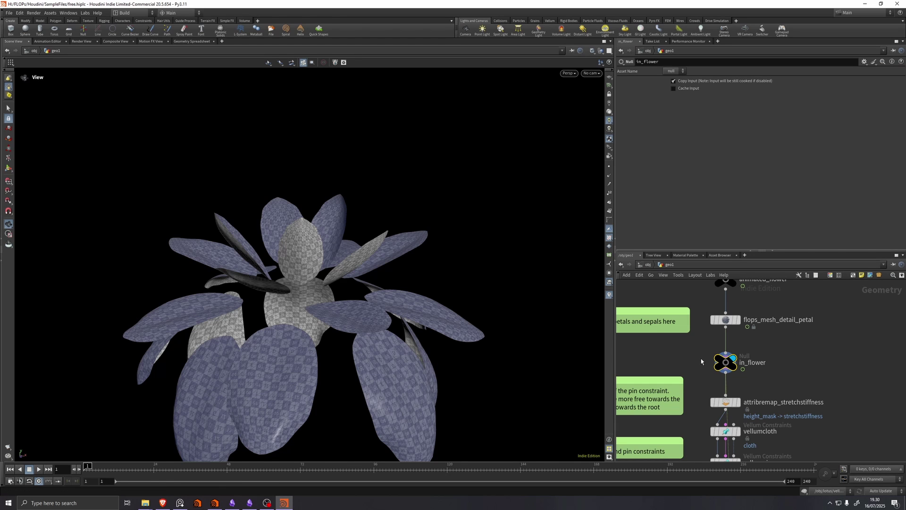
- Play the flower animation through to frame 196, then examine the opened petals and the Vellum section of the network
drag(703, 355, 744, 375)
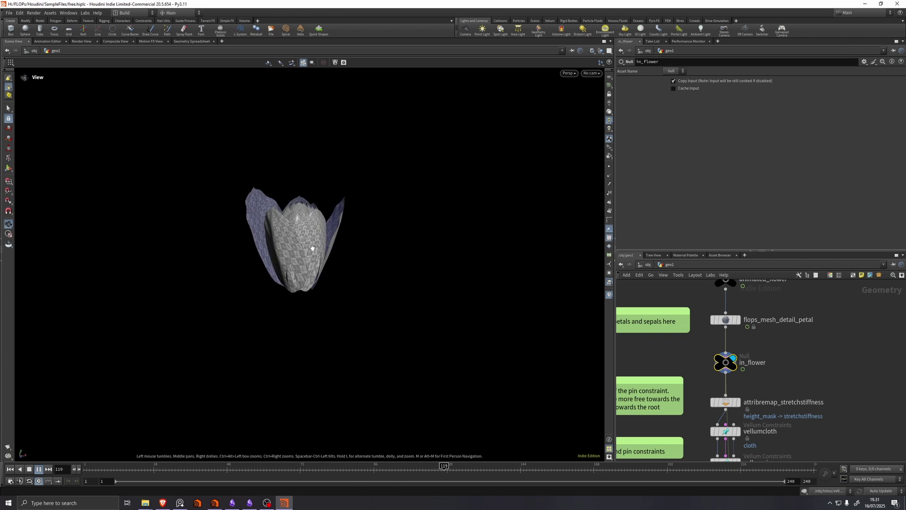
click(39, 469)
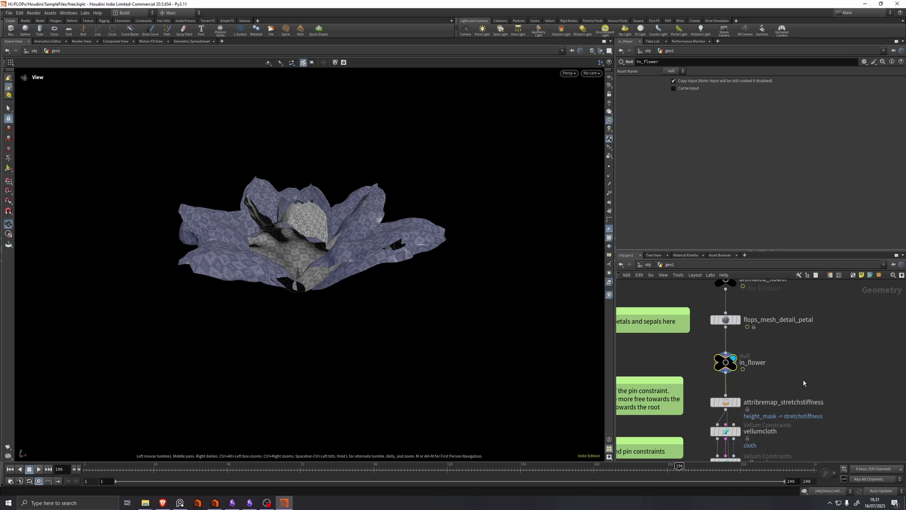
scroll(803, 383, down, 3)
middle_drag(803, 382, 765, 322)
scroll(748, 355, up, 2)
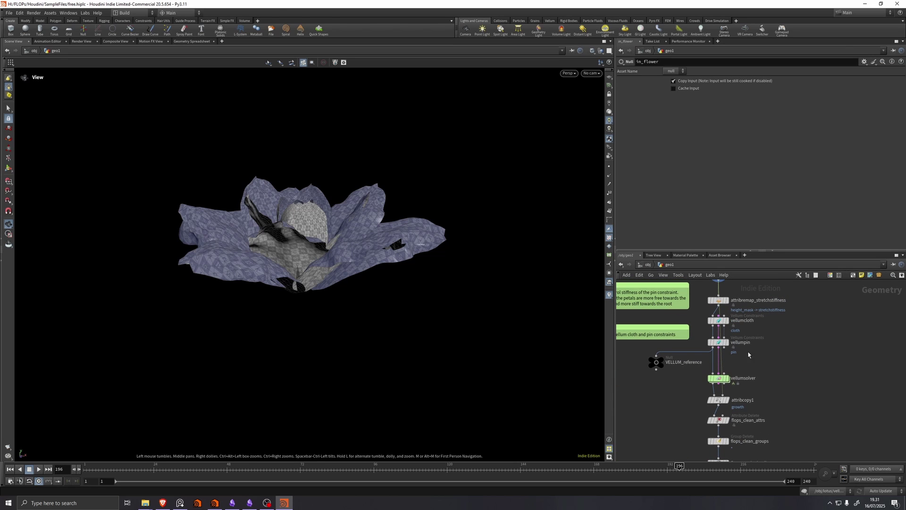
drag(338, 268, 326, 254)
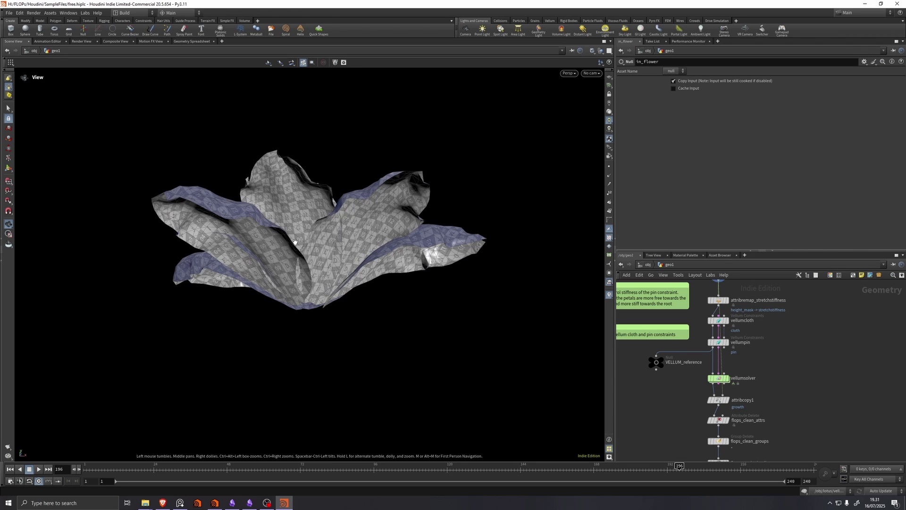
drag(295, 242, 350, 279)
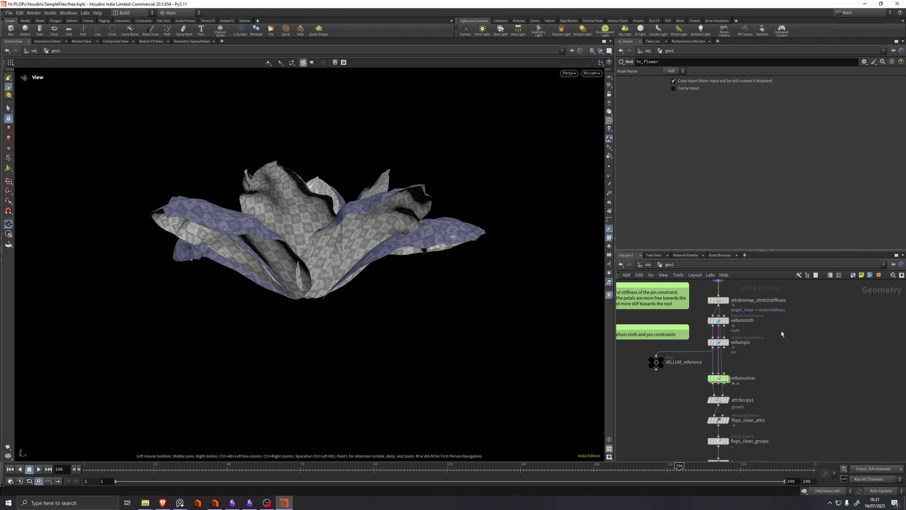
- Display the flops_petal_shape1 node at the start of the network and examine the single petal's shape
middle_drag(782, 331, 771, 391)
scroll(771, 390, down, 1)
middle_drag(777, 323, 764, 389)
scroll(765, 389, down, 3)
middle_drag(769, 306, 756, 369)
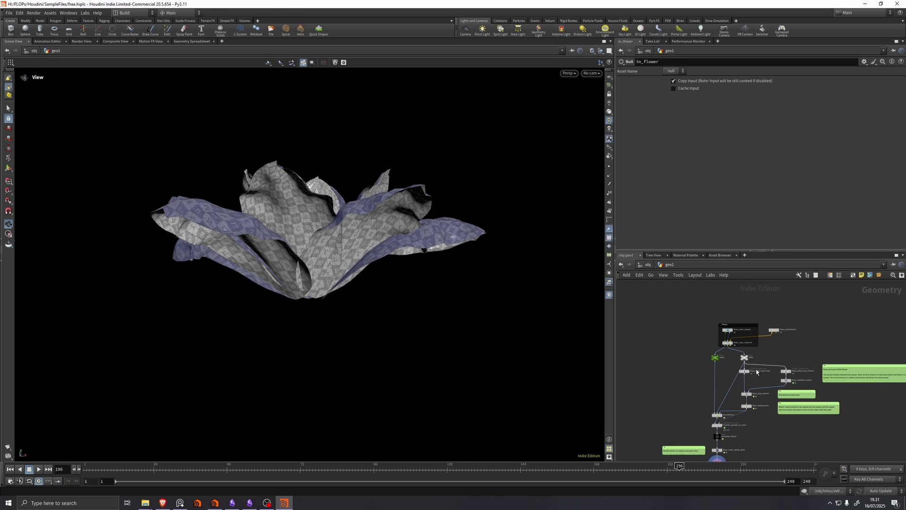
scroll(741, 321, up, 3)
click(720, 338)
click(713, 338)
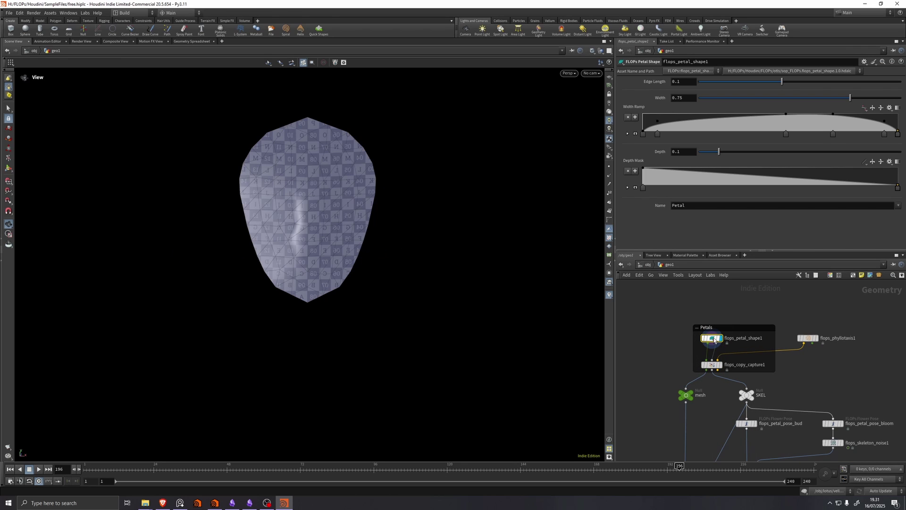
drag(353, 205, 415, 212)
middle_drag(333, 228, 311, 263)
mouse_move(312, 264)
mouse_down()
mouse_move(317, 269)
mouse_move(312, 260)
mouse_up()
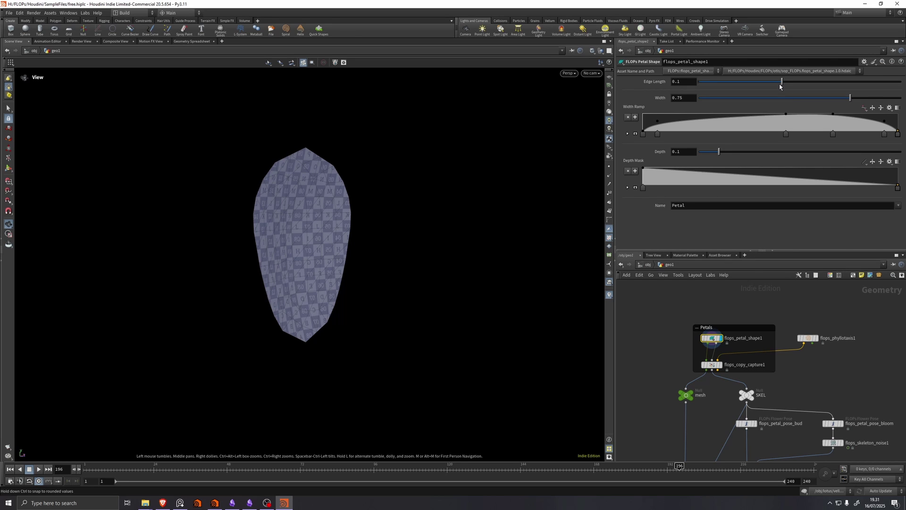
- Try different edge length and width values on the petal shape and undo the changes
drag(779, 86, 773, 86)
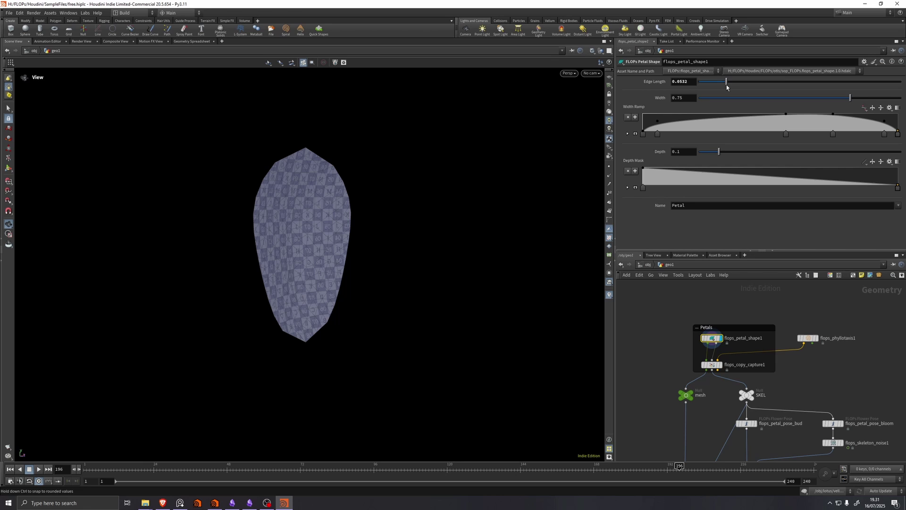
drag(726, 87, 781, 87)
drag(850, 98, 773, 122)
key(ctrl+z)
key(ctrl+z)
- Display the flops_copy_capture1 and flops_phyllotaxis1 nodes in turn and try a higher number of points for the phyllotaxis
click(723, 354)
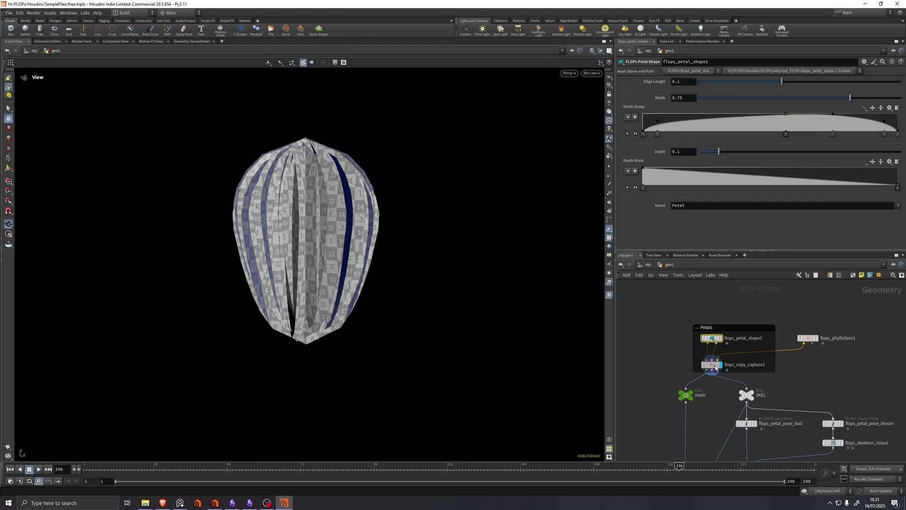
click(711, 365)
click(808, 338)
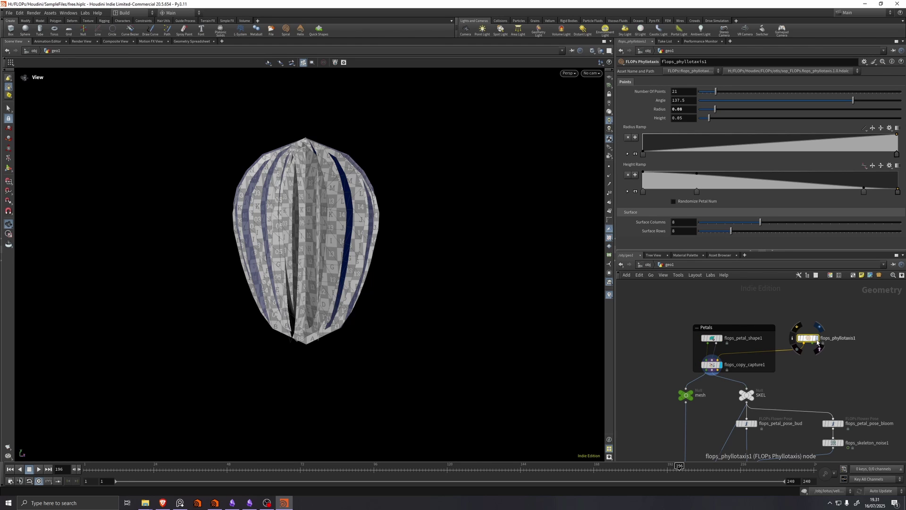
click(817, 337)
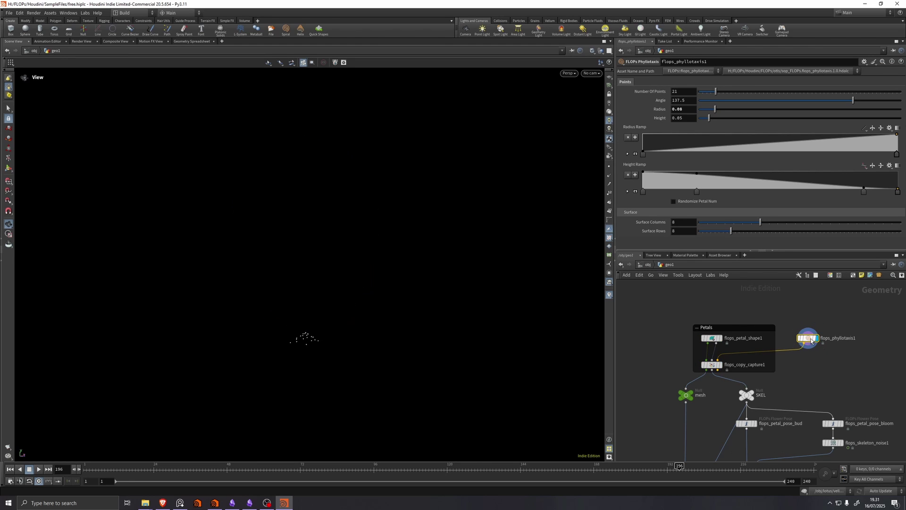
mouse_move(715, 92)
mouse_down()
mouse_move(749, 94)
mouse_move(729, 95)
mouse_up()
- Display flops_copy_capture1 with its parameters, try a transform angle of 90, and undo it
click(711, 365)
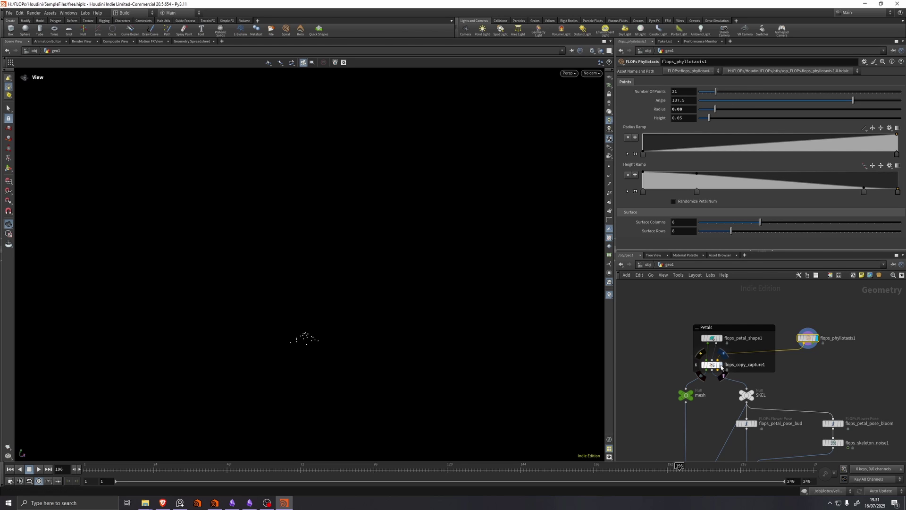
click(714, 366)
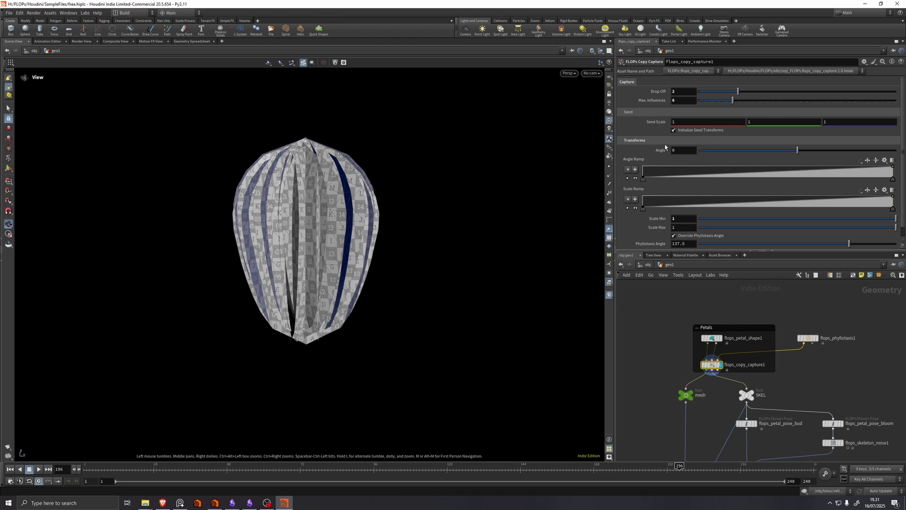
drag(797, 151, 897, 150)
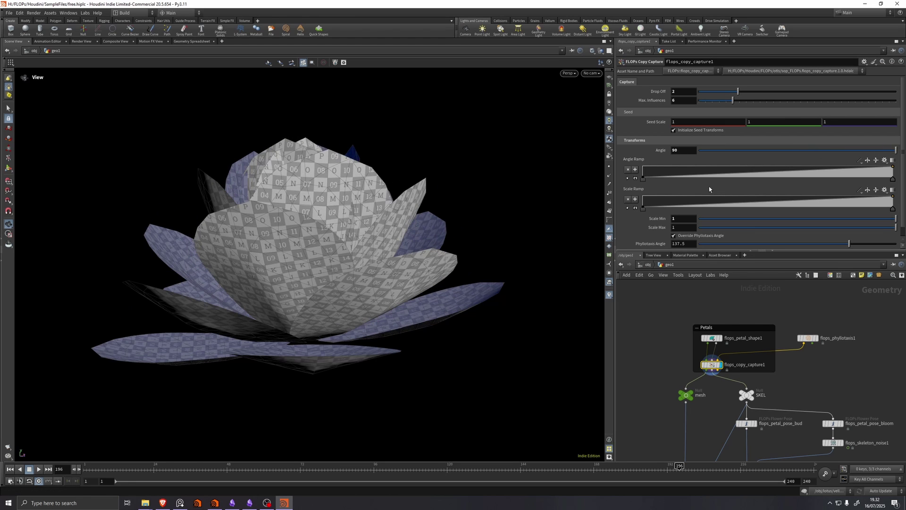
key(ctrl+z)
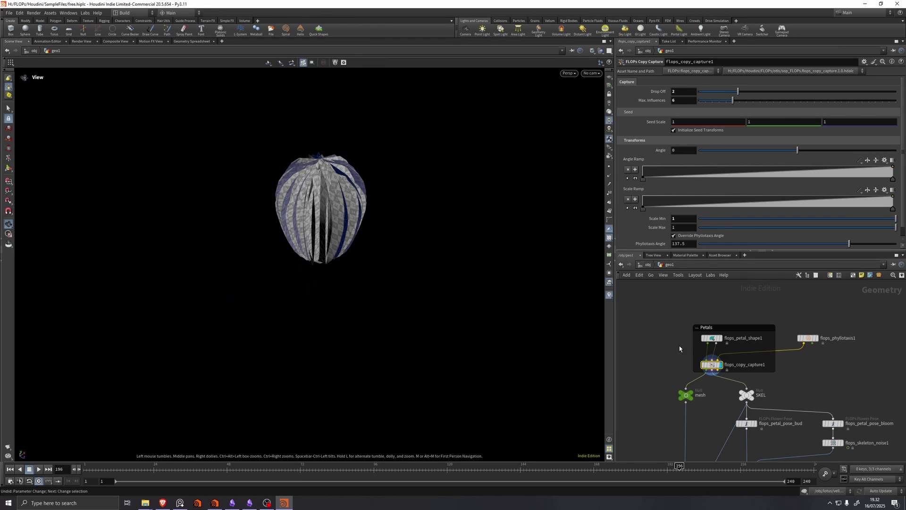
- Inspect the mesh and SKEL outputs, viewing the petal skeleton and the deformed flower at the bonedeform node
middle_drag(702, 394, 704, 315)
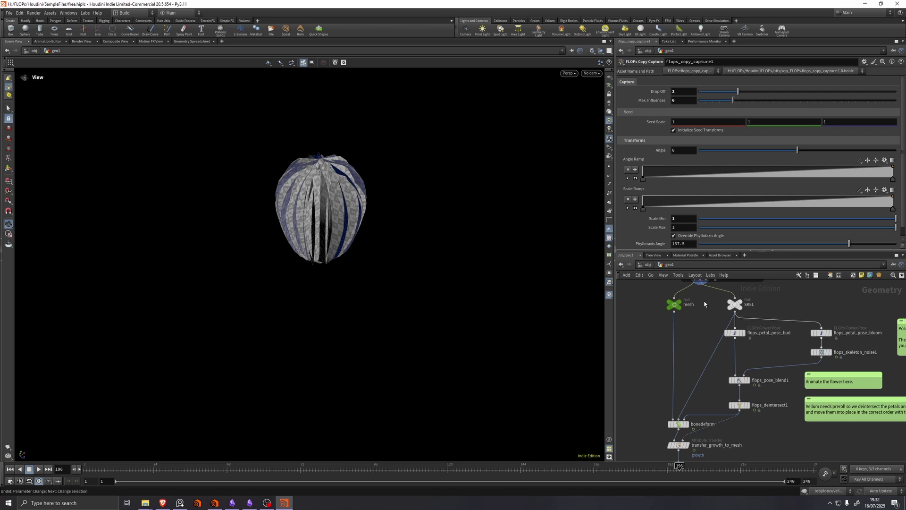
drag(681, 321, 680, 321)
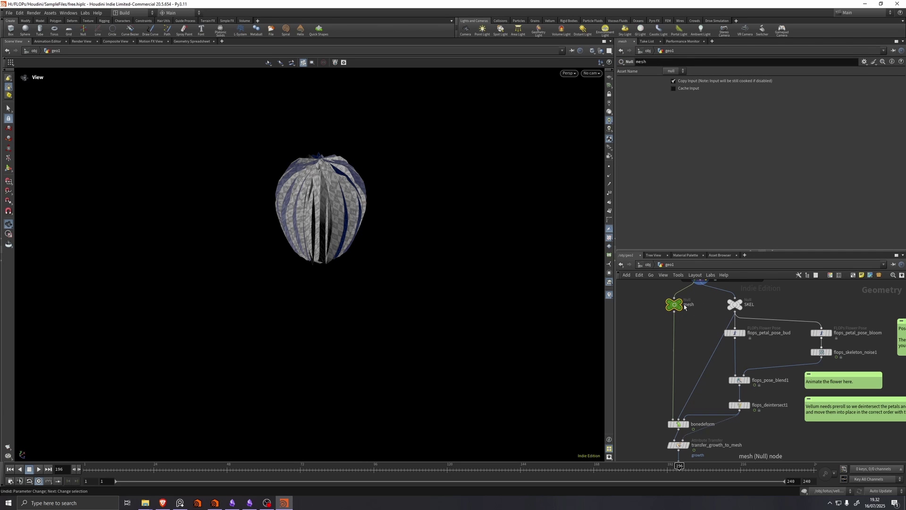
click(743, 302)
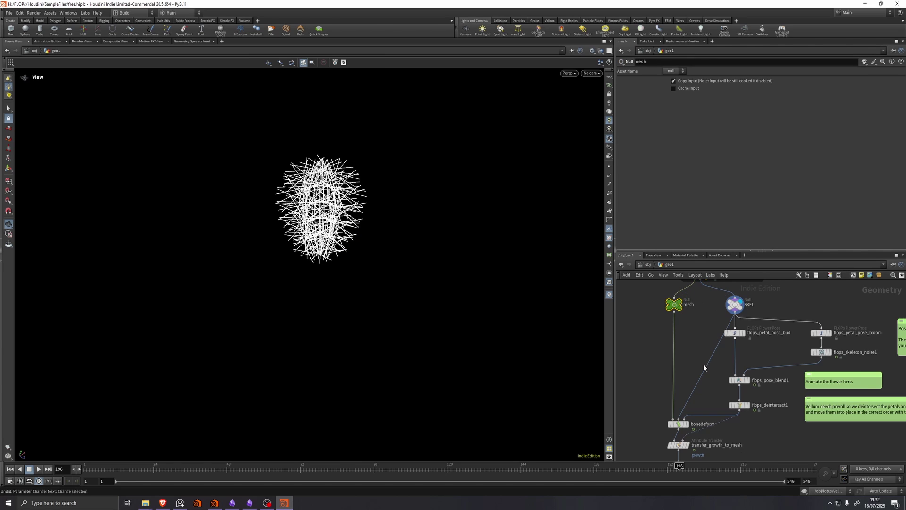
scroll(699, 346, down, 1)
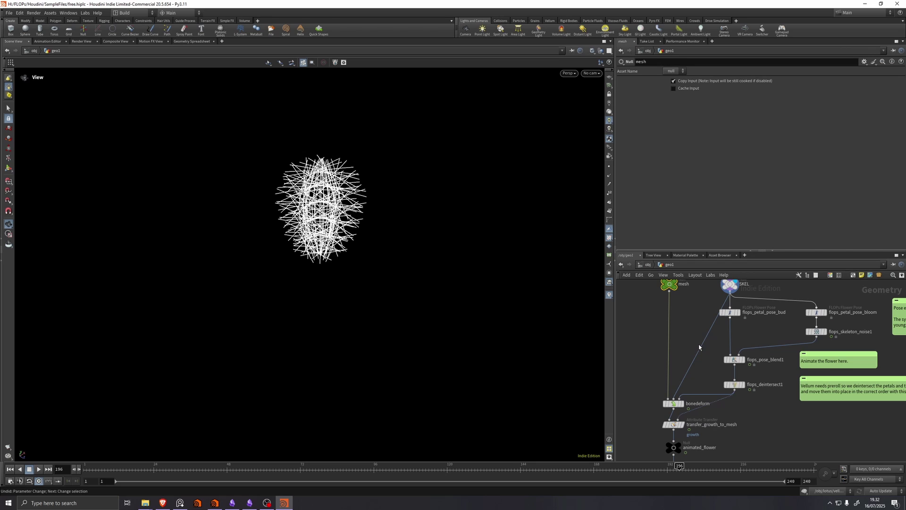
click(683, 403)
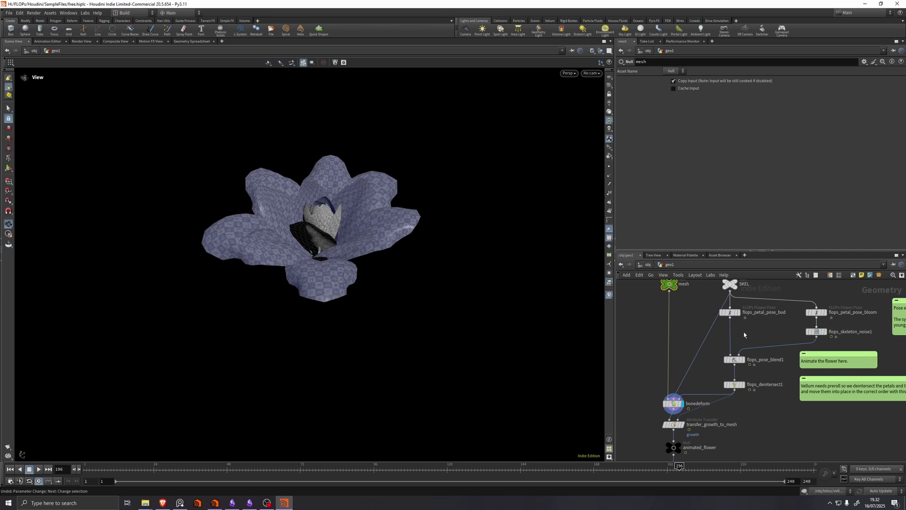
- Display flops_pose_blend1 with its animation parameters and scrub the timeline to frame 194 to review the skeleton's blooming motion
middle_drag(744, 335, 733, 345)
mouse_move(729, 371)
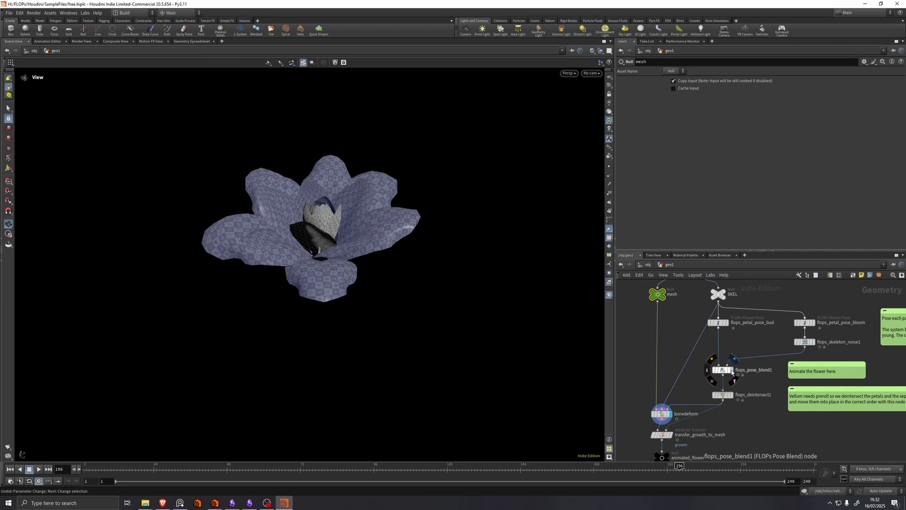
click(732, 372)
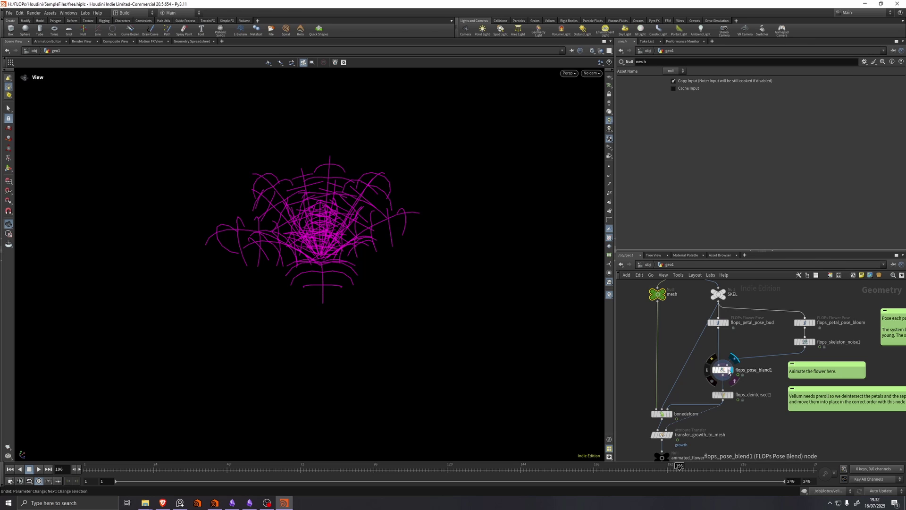
click(726, 371)
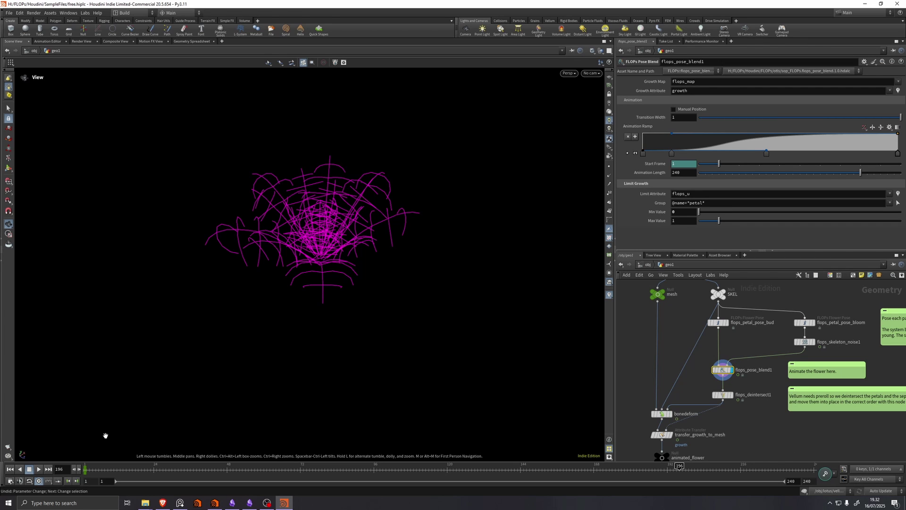
drag(95, 470, 674, 472)
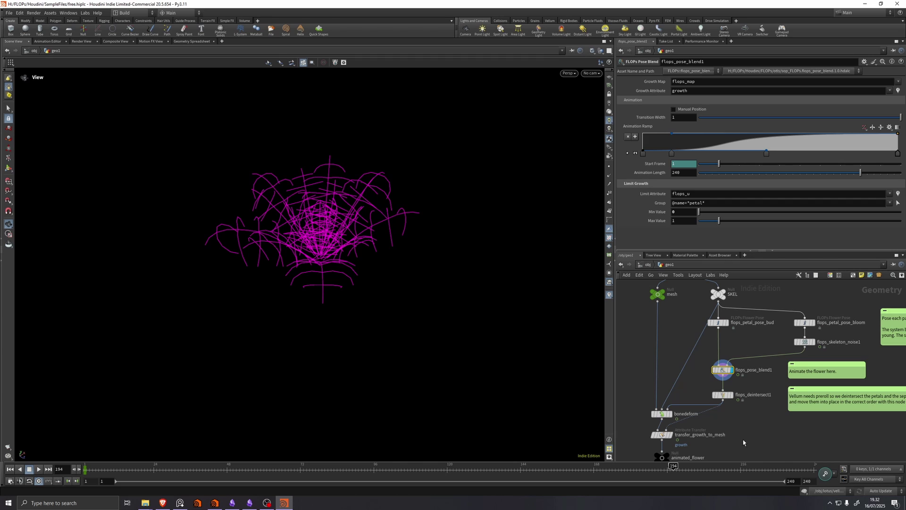
- Display flops_petal_pose_bud and flops_petal_pose_bloom in turn to compare their skeleton poses and parameters
click(727, 323)
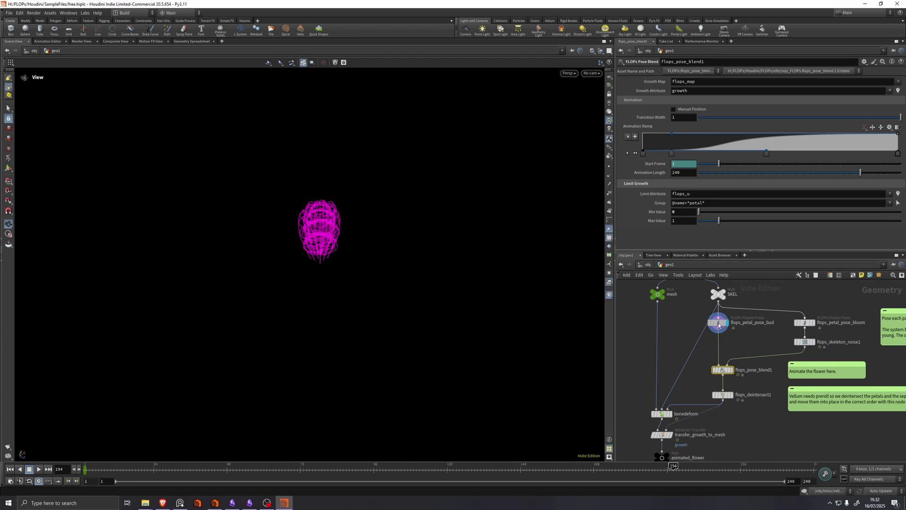
click(718, 325)
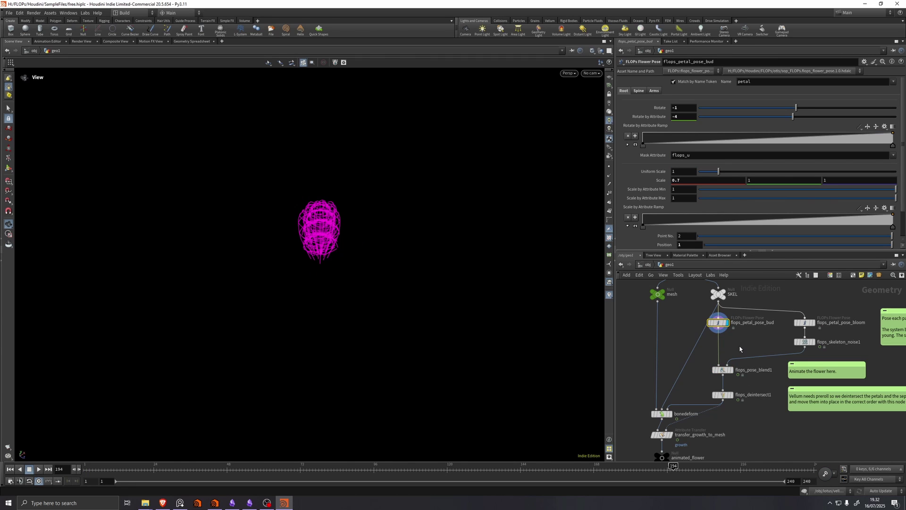
mouse_move(718, 324)
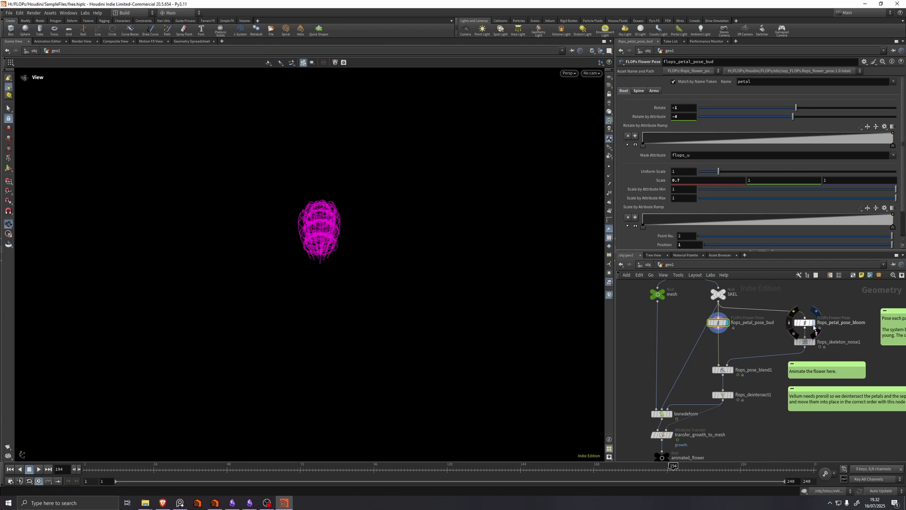
click(813, 324)
click(805, 323)
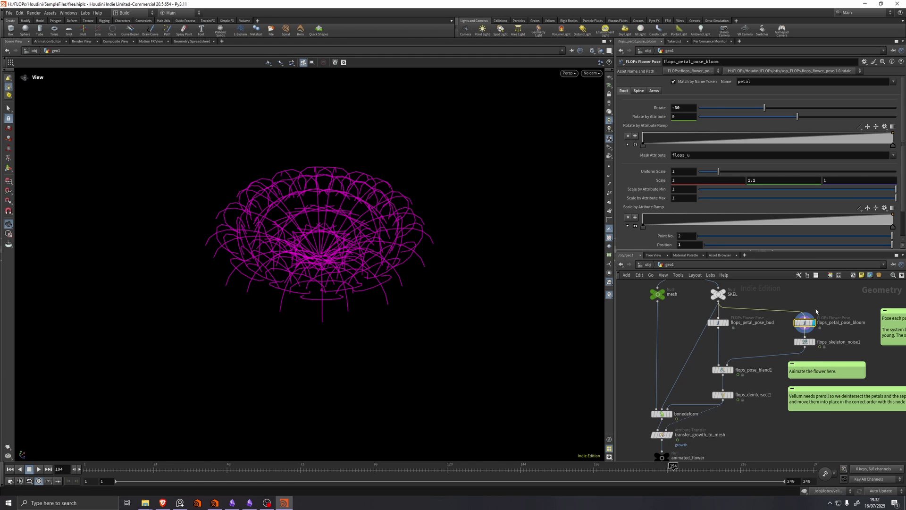
- Display flops_pose_blend1, try an animation length of 33, and play the skeleton's bloom from frame 1
scroll(837, 324, up, 3)
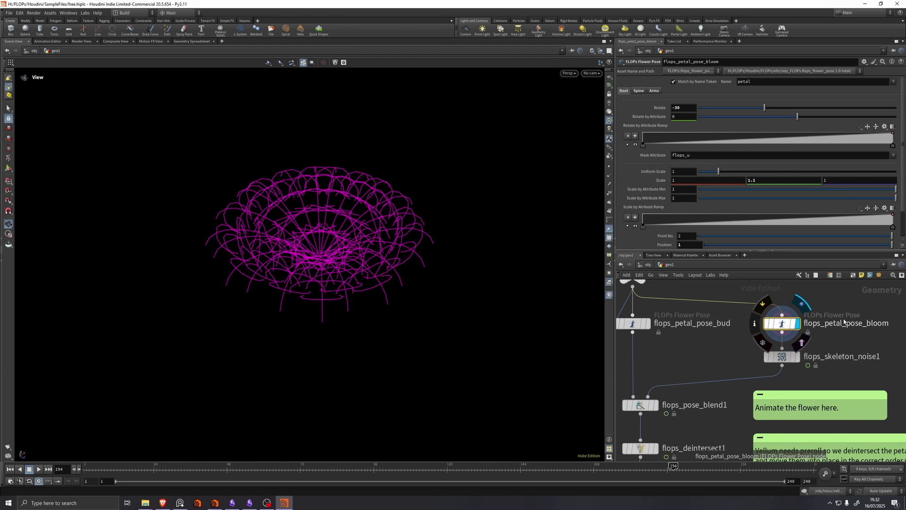
scroll(834, 321, down, 2)
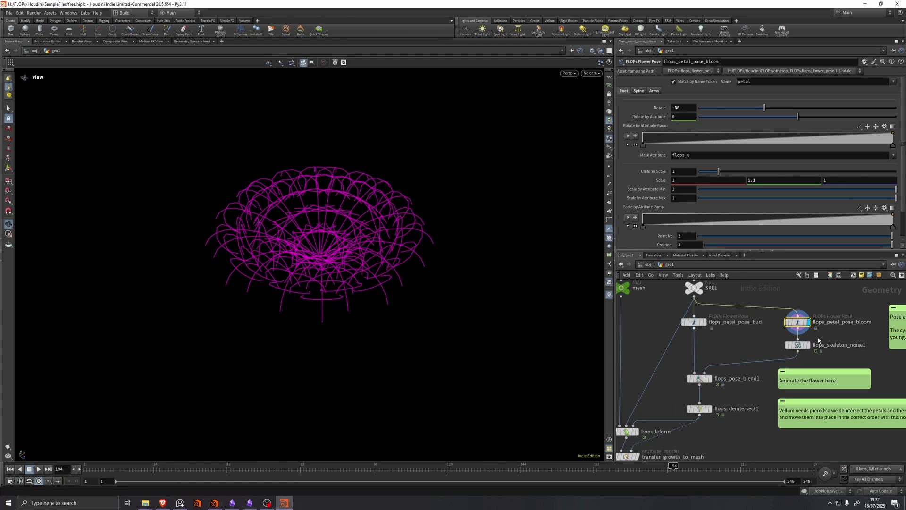
click(710, 378)
click(701, 380)
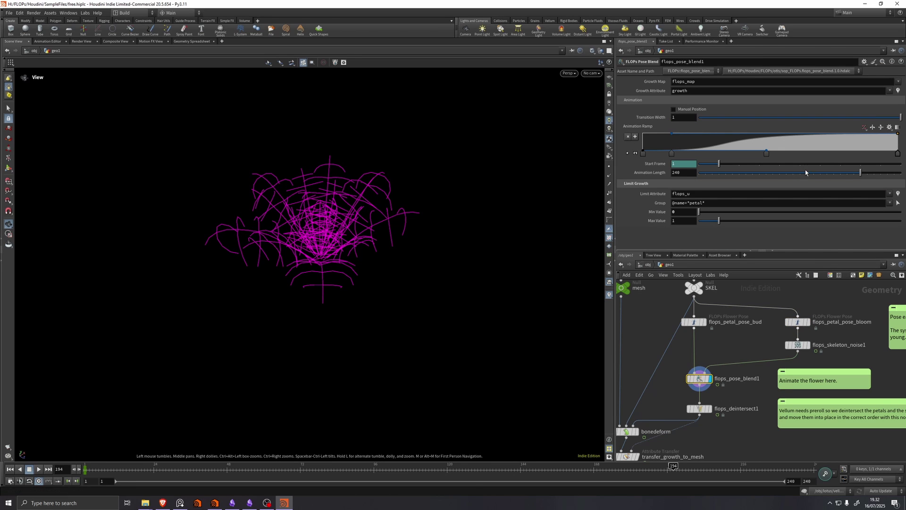
drag(801, 173, 721, 173)
drag(285, 469, 85, 470)
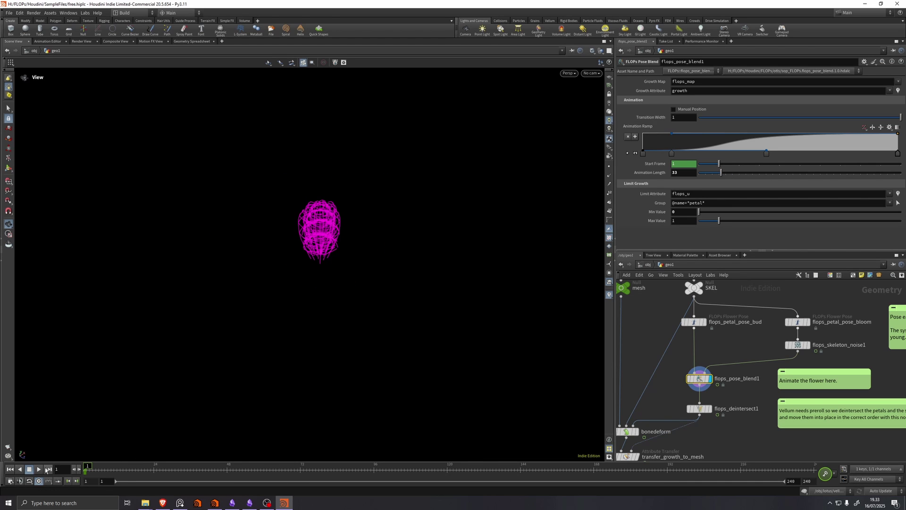
click(39, 469)
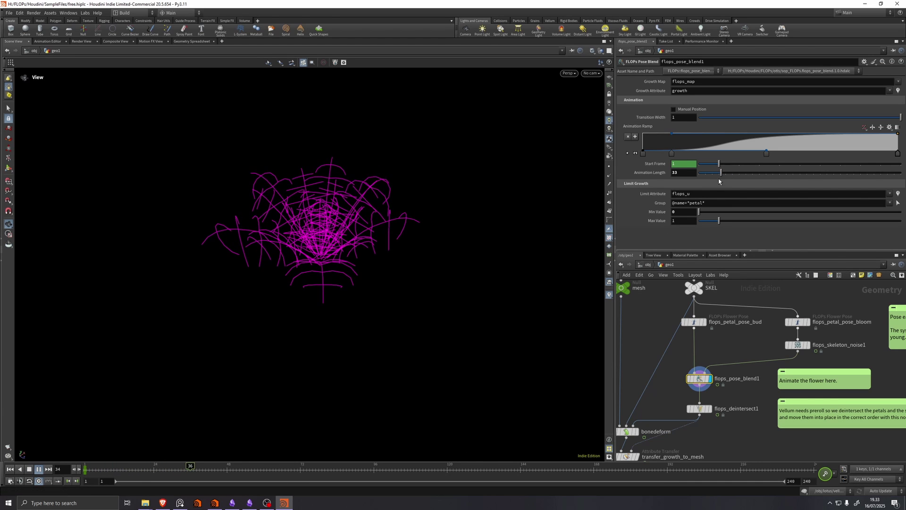
- Try an animation length of 195, stop playback, restore the length to 240, and scrub to frame 229
drag(721, 173, 830, 176)
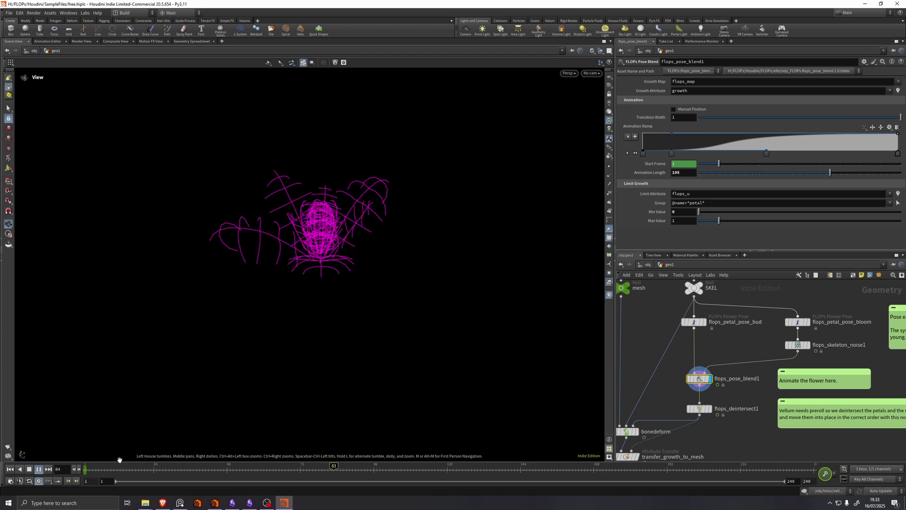
click(41, 471)
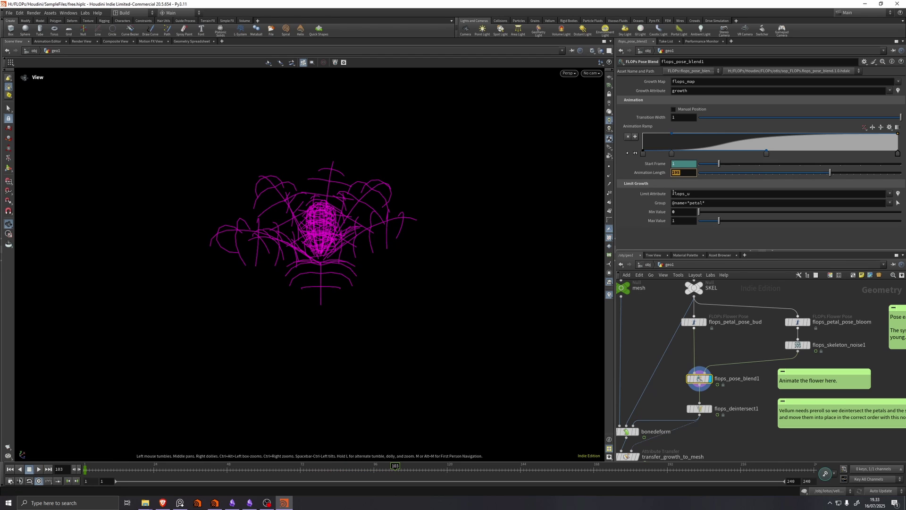
key(Return)
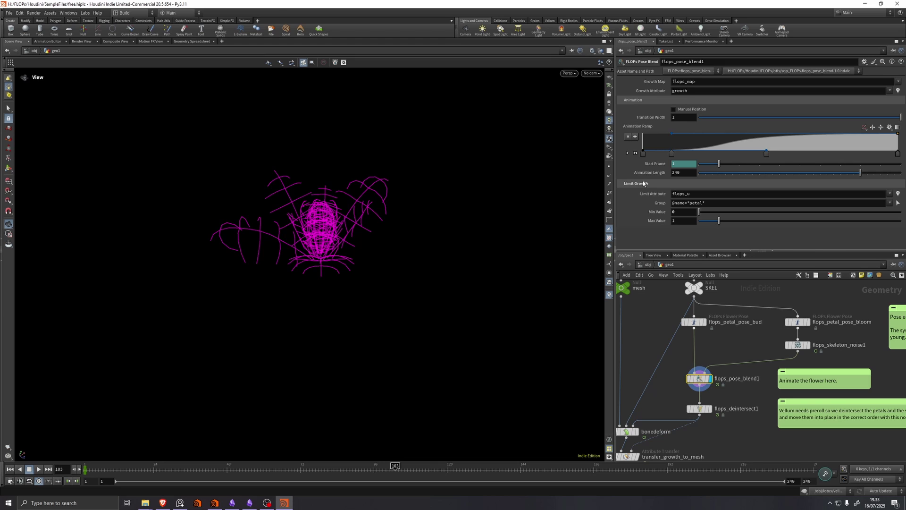
drag(495, 469, 780, 467)
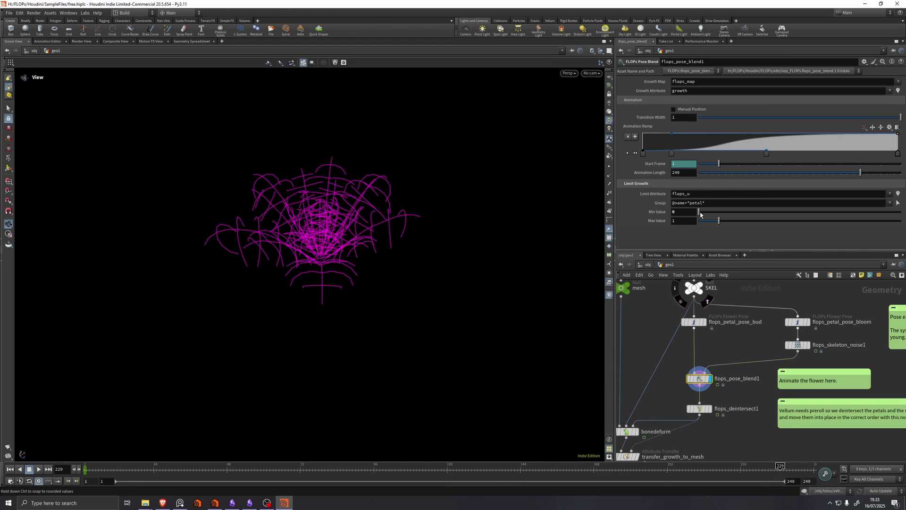
- Try a Limit Growth minimum value of 1, view the skeleton from another angle, and return the minimum to 0
drag(701, 214, 660, 216)
text(1)
key(Tab)
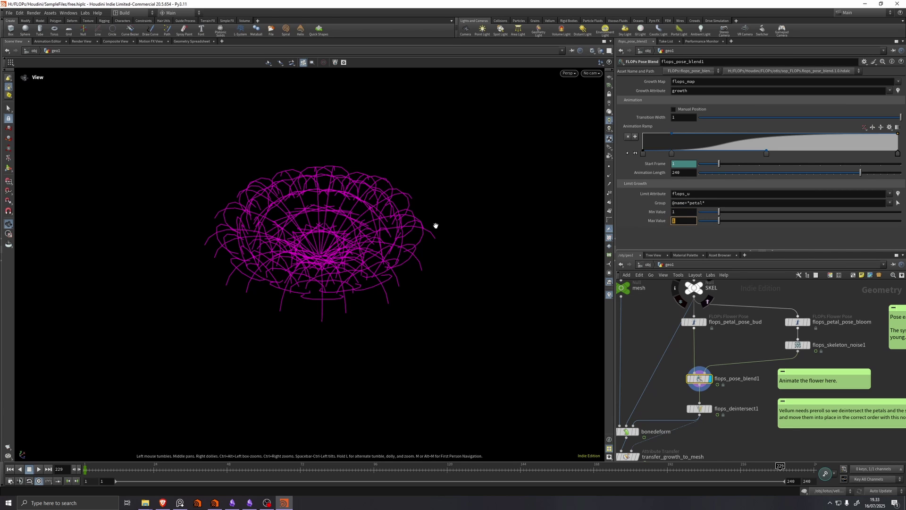
drag(436, 225, 439, 197)
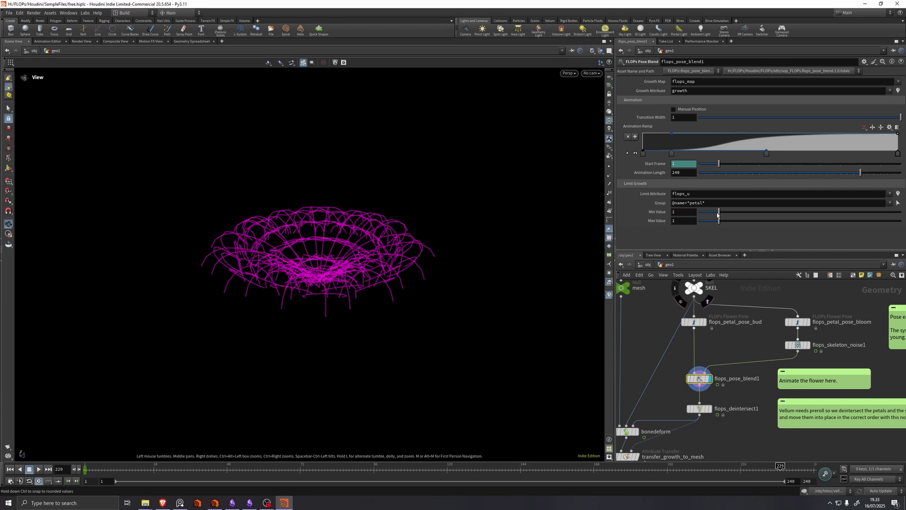
drag(718, 212, 683, 215)
drag(354, 220, 346, 257)
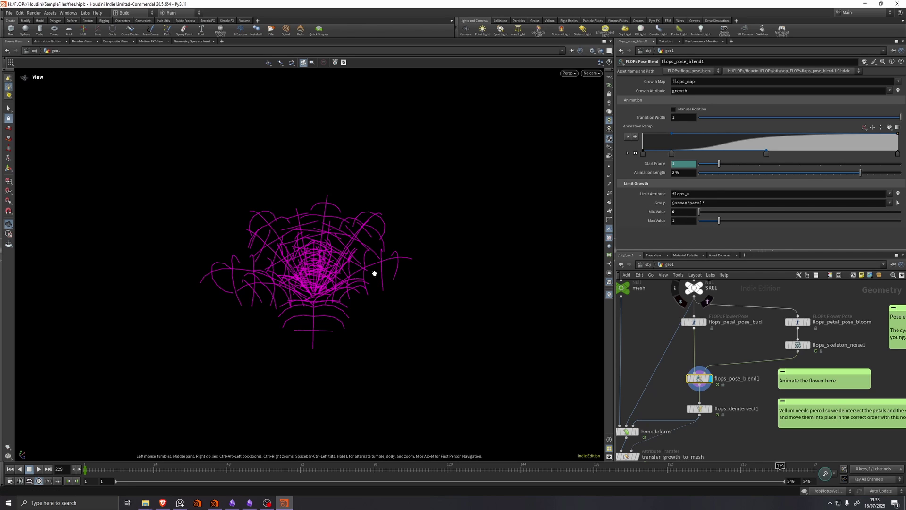
- Display flops_deintersect1 with its parameters and scrub from frame 1 to 49 to review how the separated petals move into place
middle_drag(734, 402, 728, 360)
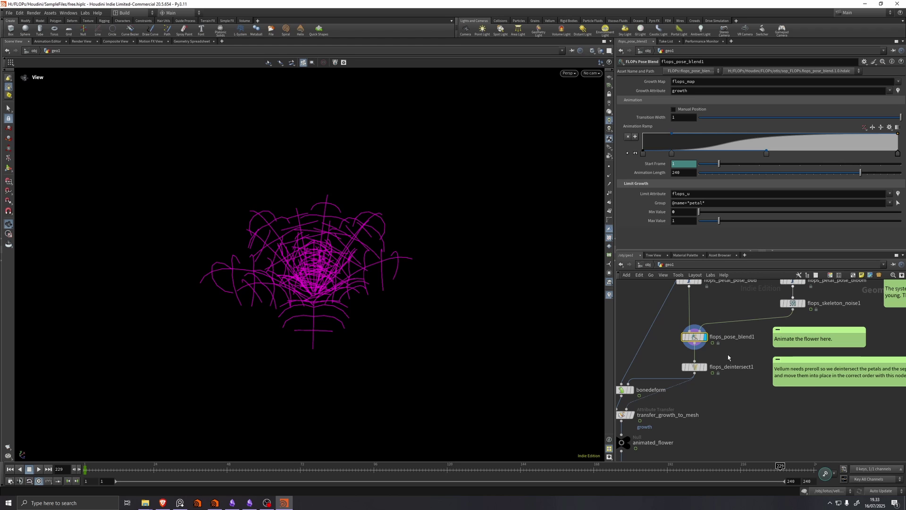
click(705, 367)
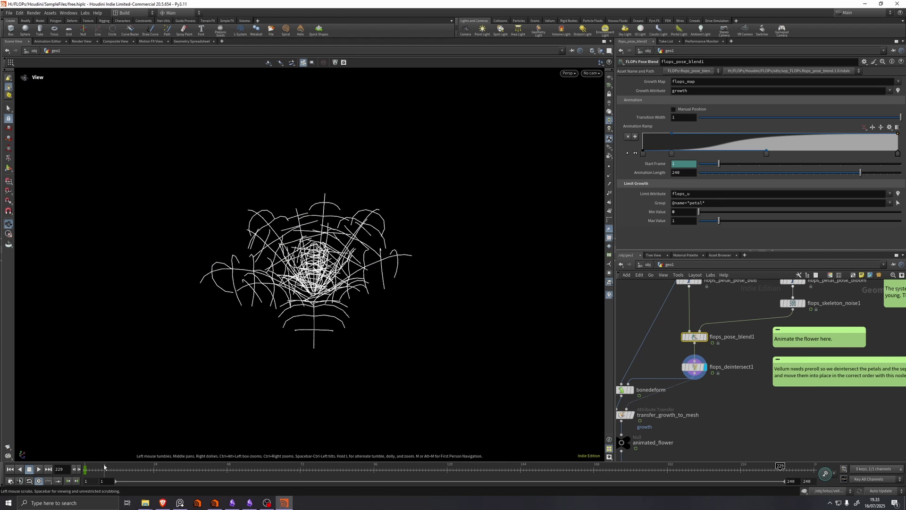
click(86, 467)
drag(283, 371, 327, 329)
middle_drag(327, 328, 328, 289)
click(695, 368)
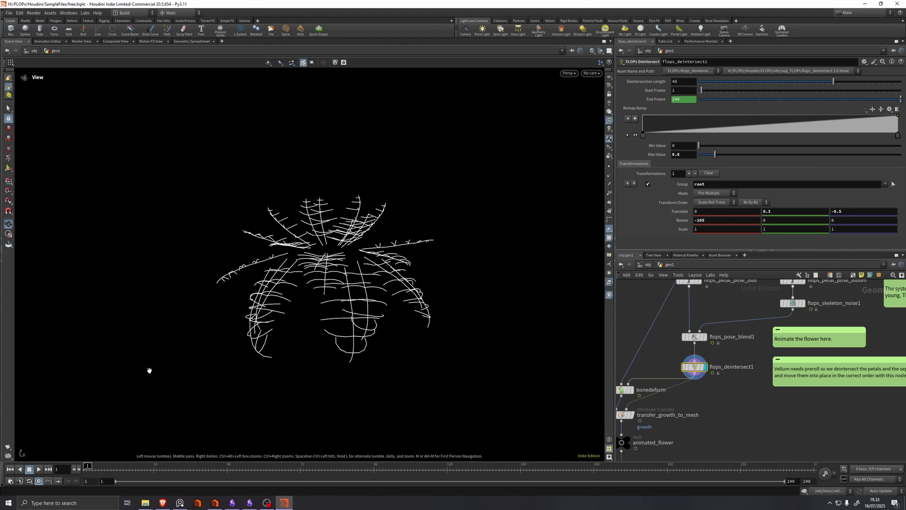
drag(88, 470, 232, 475)
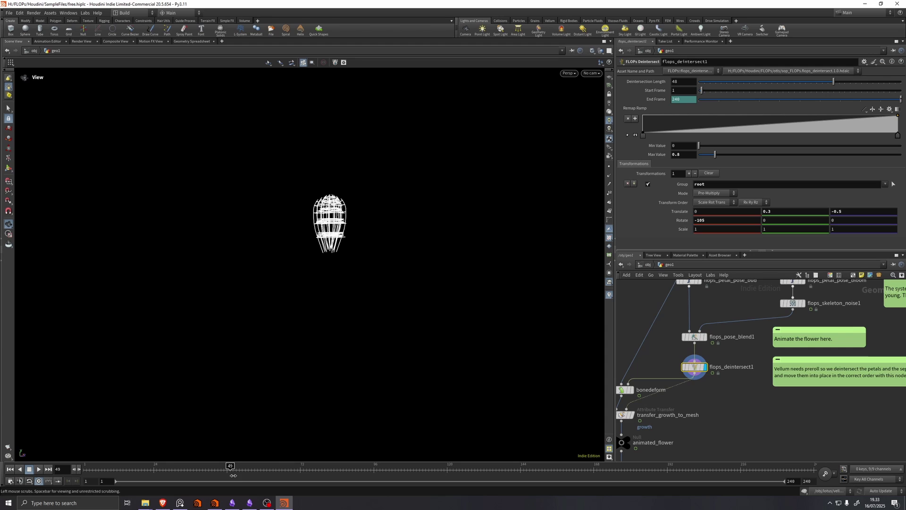
- Display bonedeform with its parameters and scrub to frame 216 to examine the deformed petal mesh as it blooms
middle_drag(718, 434, 736, 418)
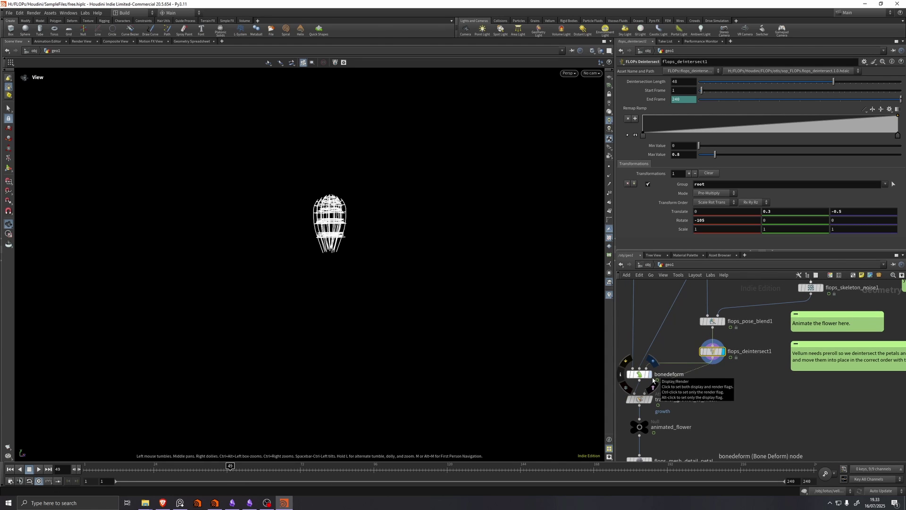
click(651, 376)
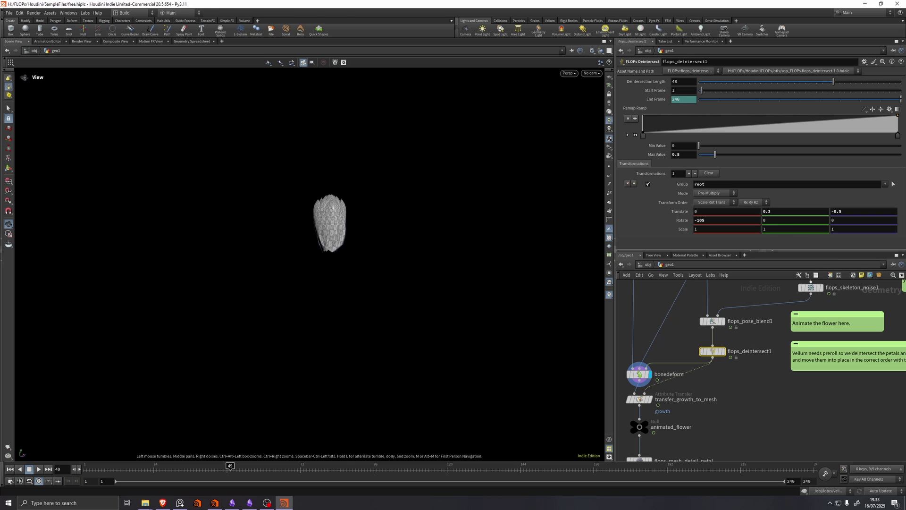
click(639, 376)
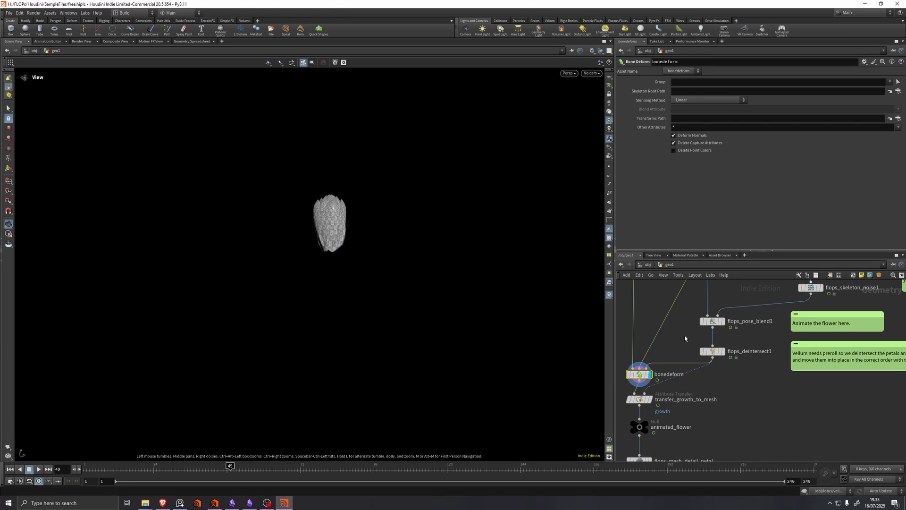
middle_drag(688, 342, 704, 453)
drag(388, 465, 655, 466)
drag(324, 185, 326, 261)
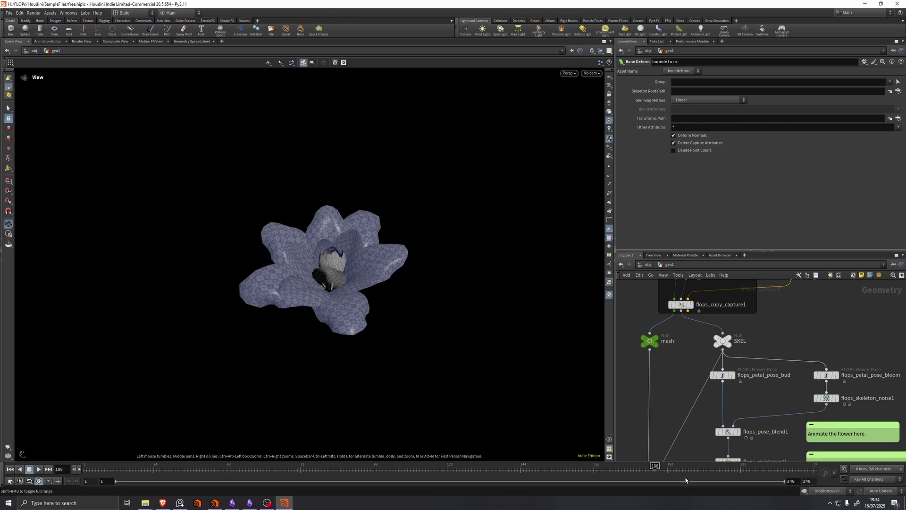
drag(685, 469, 741, 469)
- In flops_petal_shape1, set the edge length to 0.0875 and width to 0.594, and add width ramp points to pinch the petals before their tips
middle_drag(679, 307, 681, 381)
drag(665, 353, 676, 351)
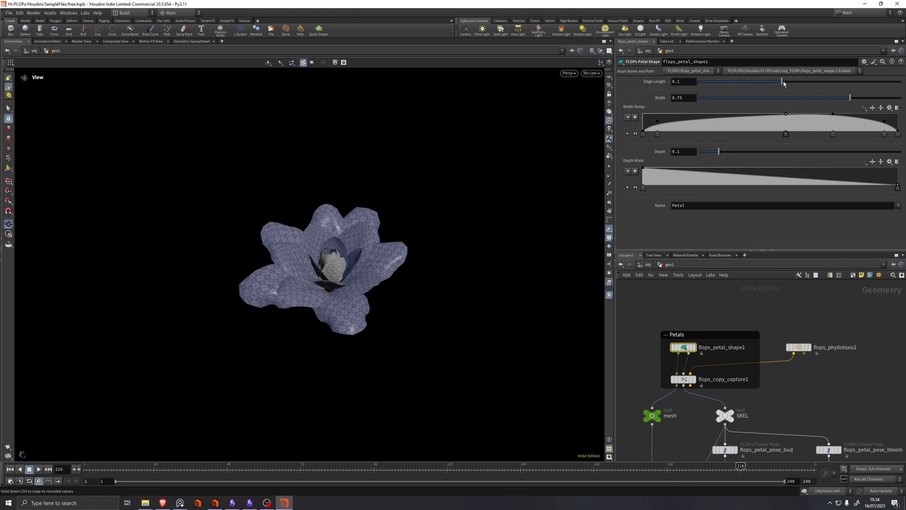
drag(782, 82, 767, 83)
drag(841, 100, 808, 131)
click(805, 120)
click(758, 115)
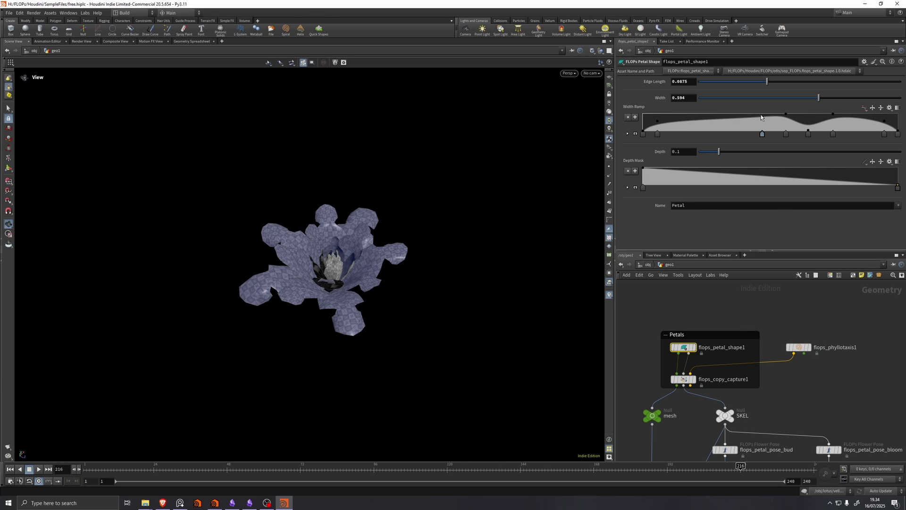
drag(439, 254, 393, 273)
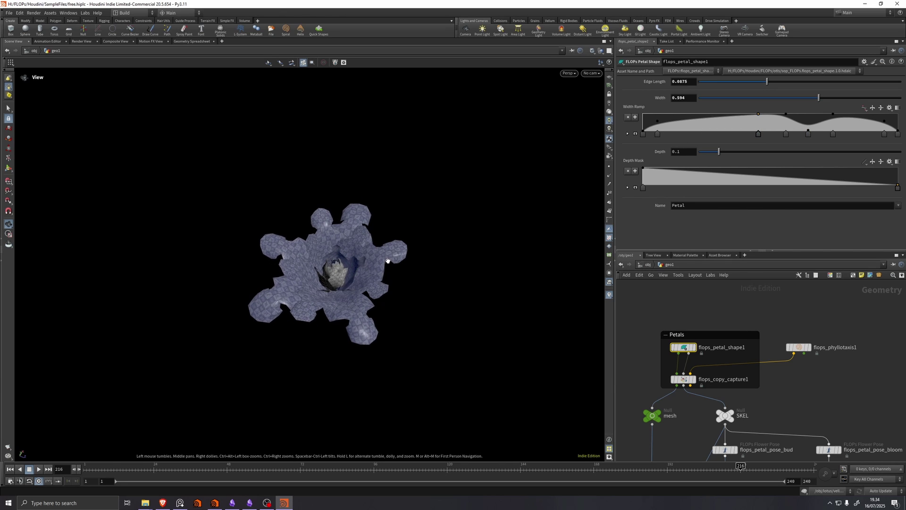
- Display flops_mesh_detail_petal with its parameters and inspect the ridged petals from several angles
middle_drag(749, 398, 765, 262)
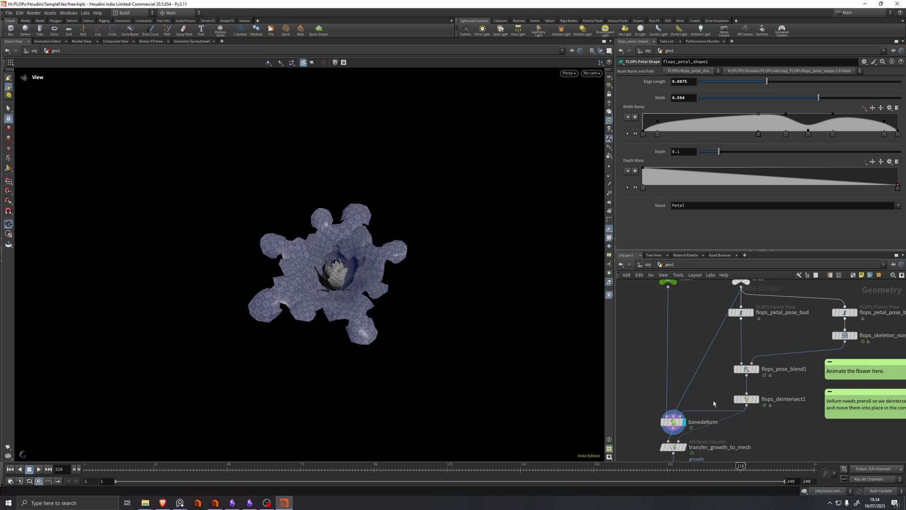
middle_drag(712, 424, 713, 328)
middle_drag(719, 378, 721, 330)
right_drag(342, 268, 456, 266)
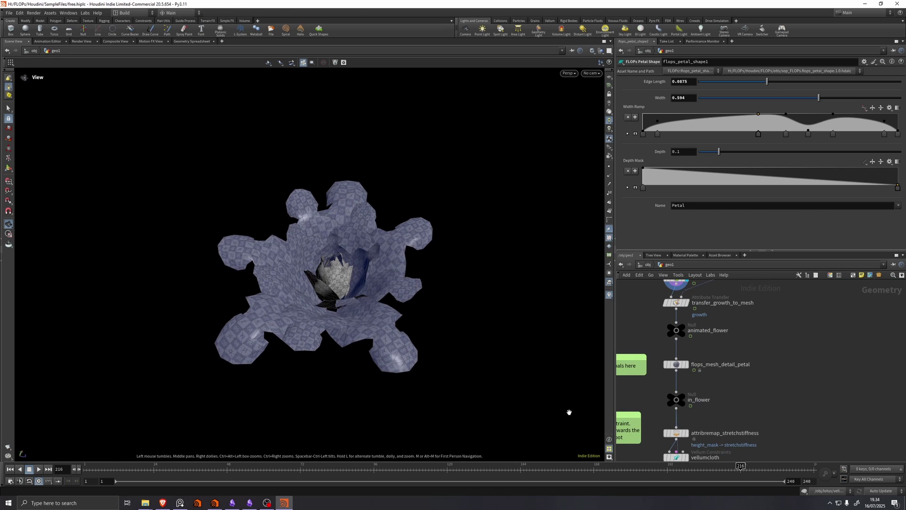
click(688, 357)
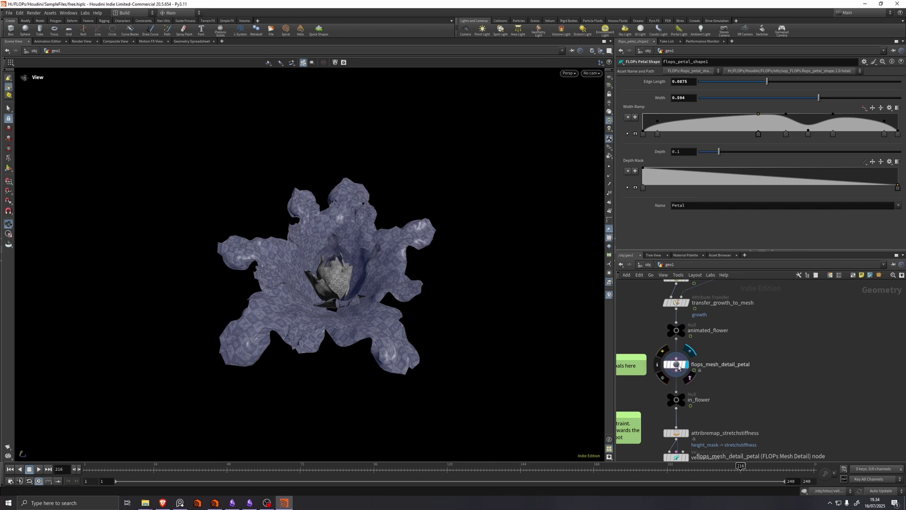
click(678, 365)
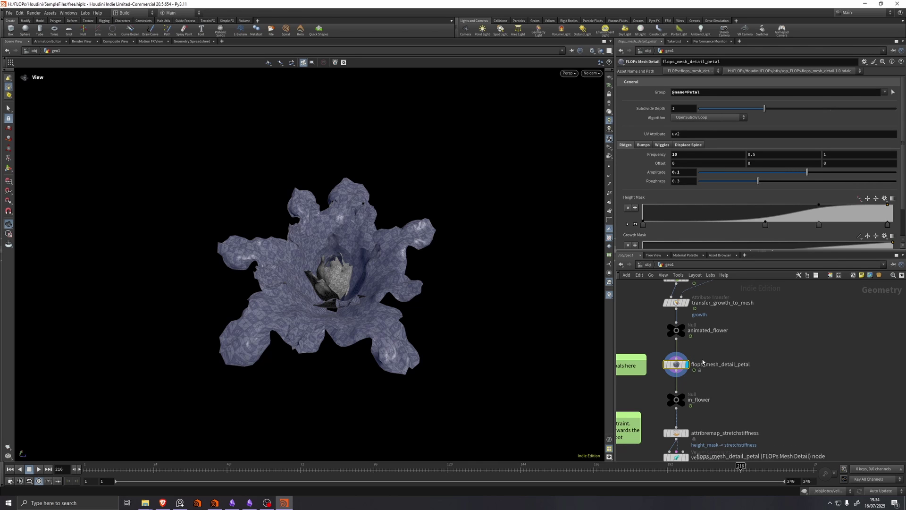
drag(379, 283, 353, 254)
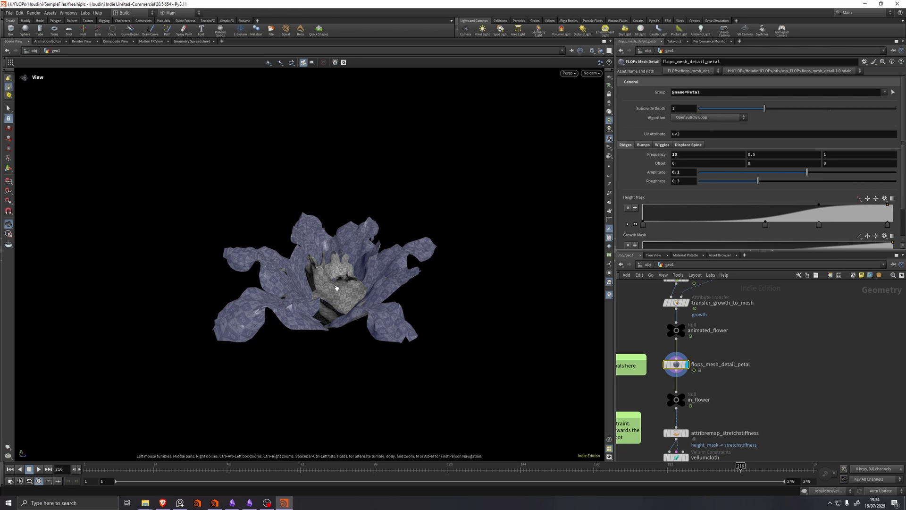
drag(322, 300, 251, 315)
- Review the Vellum constraint, solver and output nodes, scrub the detailed flower to frame 229, and return to frame 1
middle_drag(751, 386, 794, 338)
middle_drag(759, 428, 771, 344)
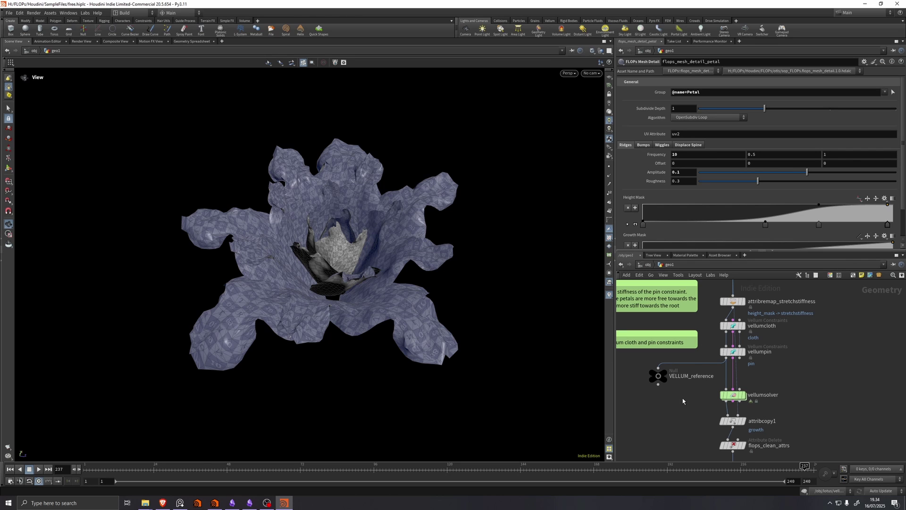
drag(415, 300, 410, 260)
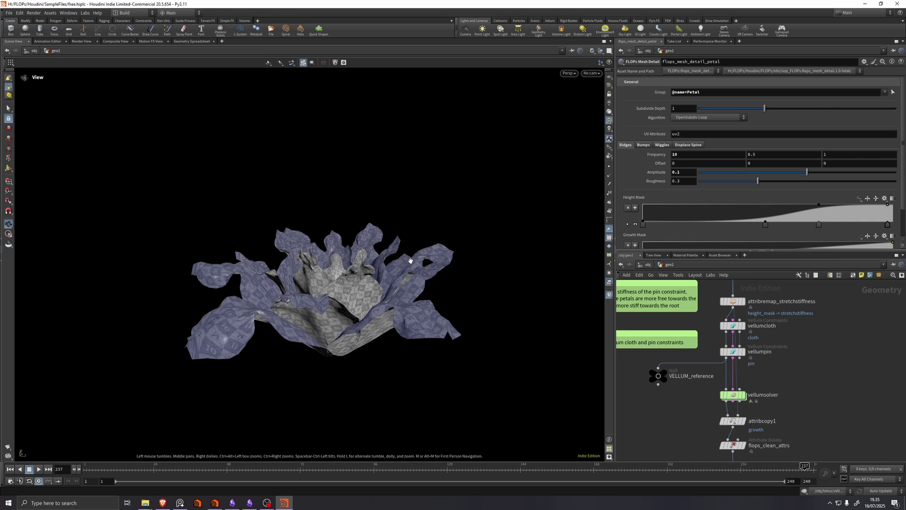
drag(358, 337, 380, 433)
drag(427, 470, 780, 450)
middle_drag(784, 443, 724, 315)
scroll(737, 378, down, 1)
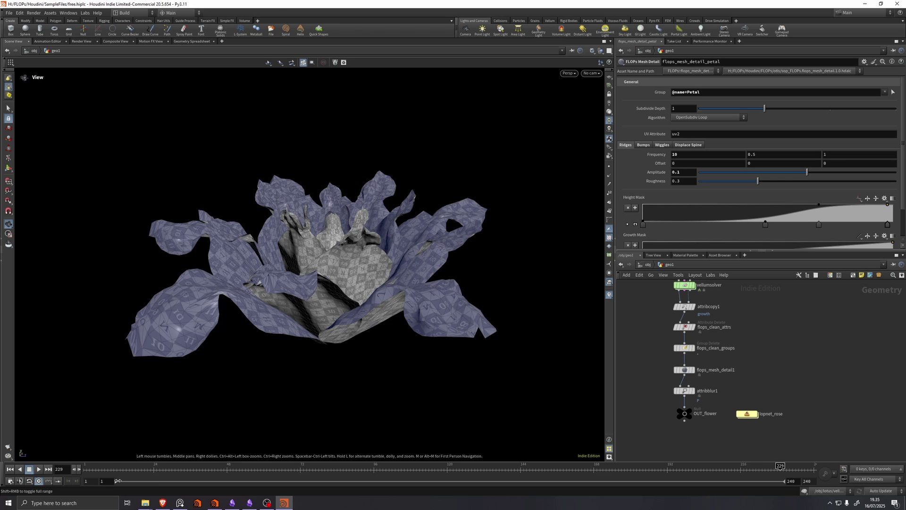
drag(102, 469, 44, 476)
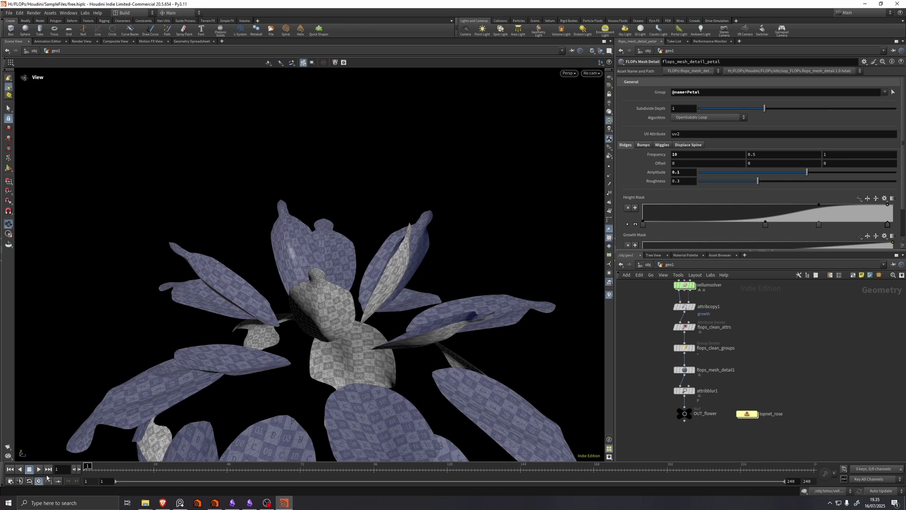
- Open the lopnet_rose network and inspect the shaded flower from another angle, leaving the current viewport renderer in place
double_click(749, 414)
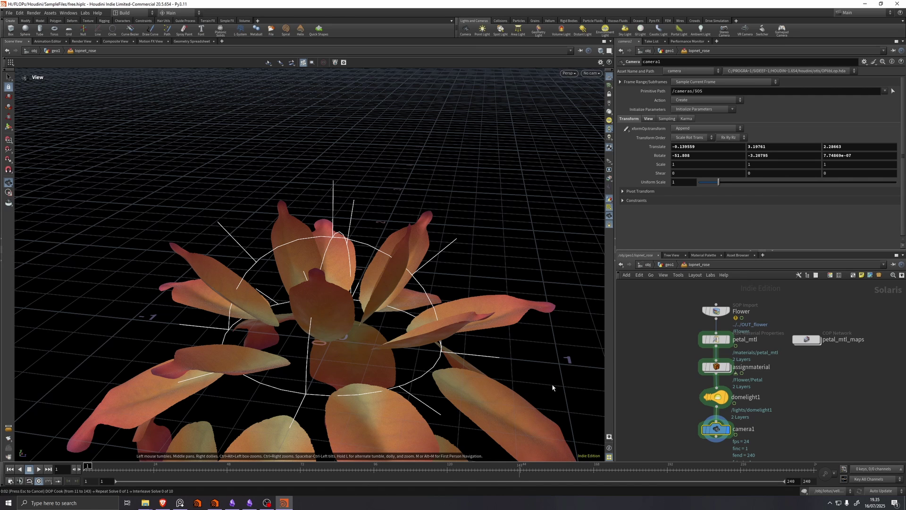
click(568, 73)
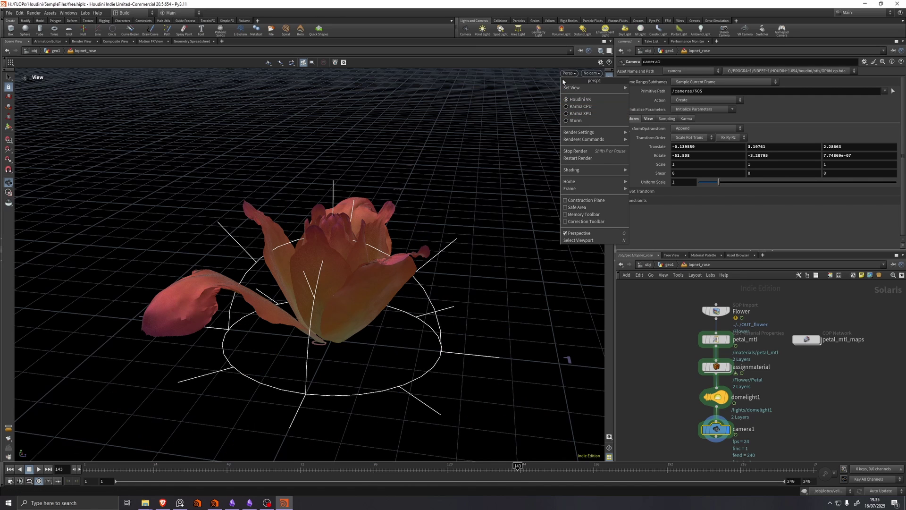
click(554, 82)
drag(554, 83, 340, 257)
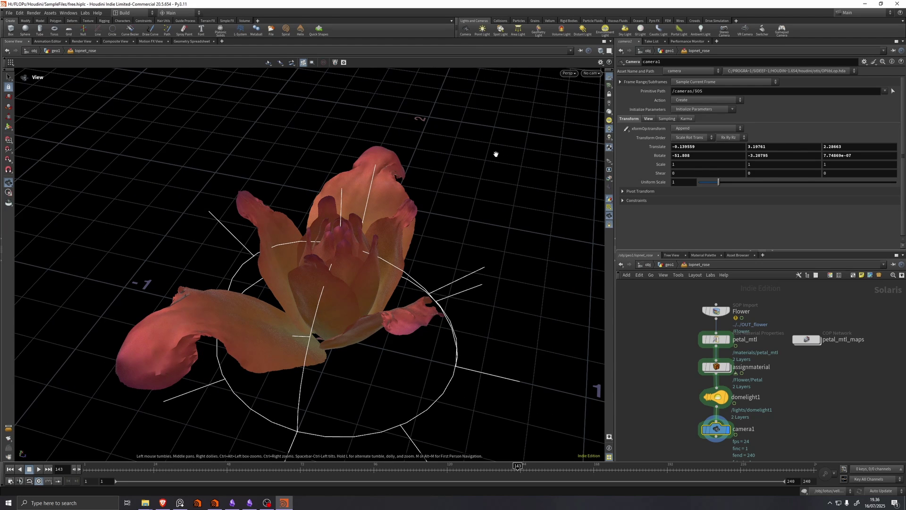
- Open the petal_mtl_maps COP network, examine its vein, base colour, bump and opacity map nodes, and return to lopnet_rose
click(808, 340)
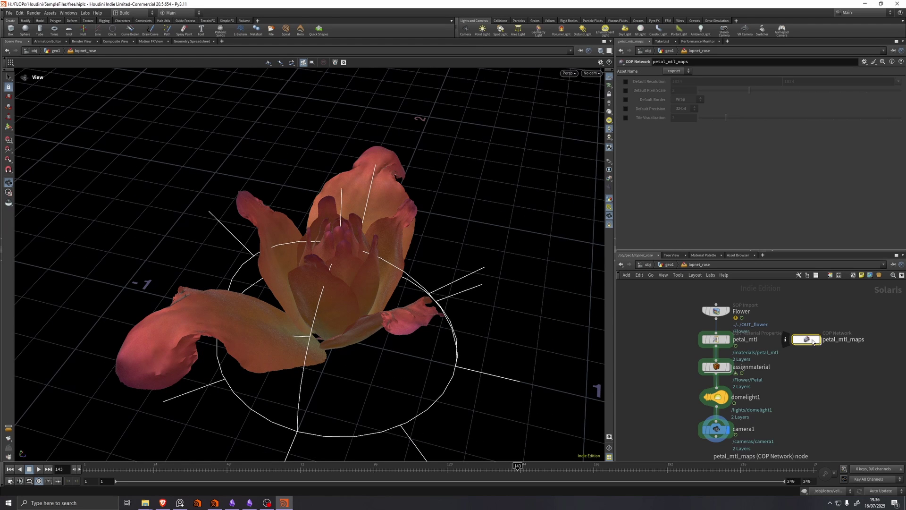
double_click(808, 339)
scroll(672, 335, up, 3)
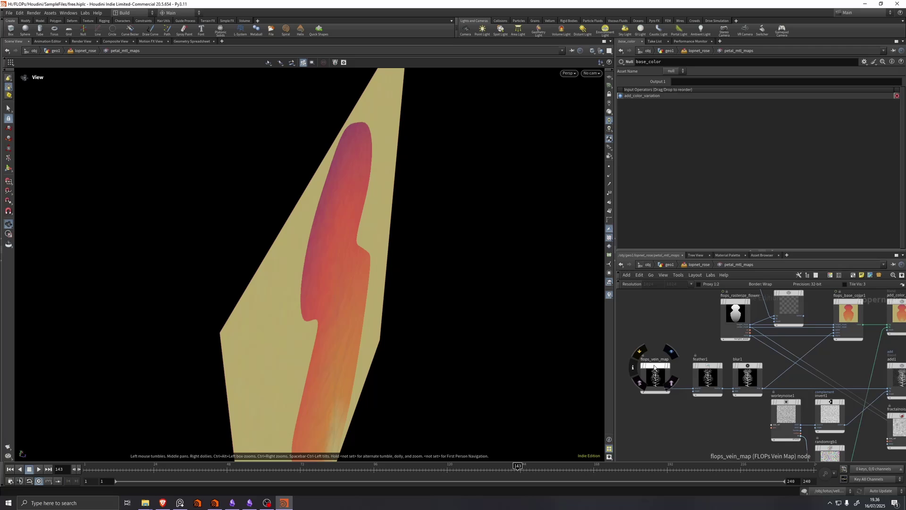
middle_drag(707, 303, 691, 339)
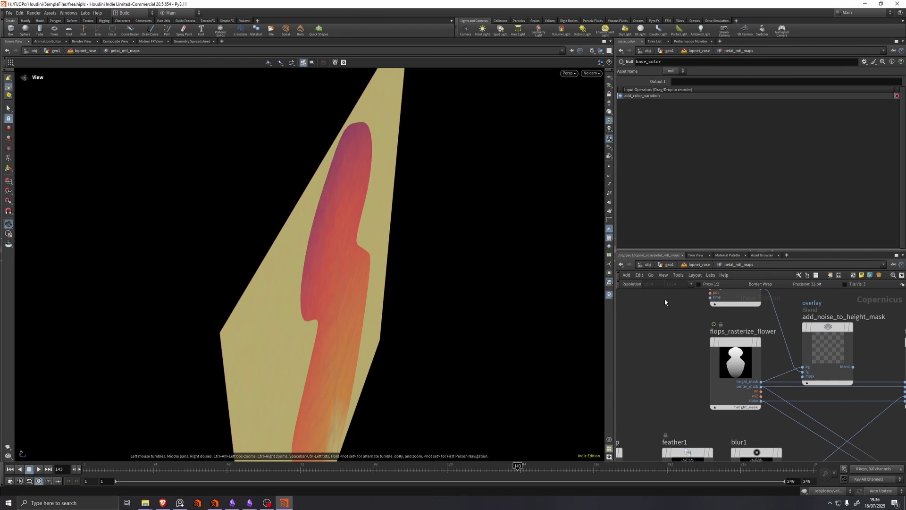
scroll(695, 296, down, 5)
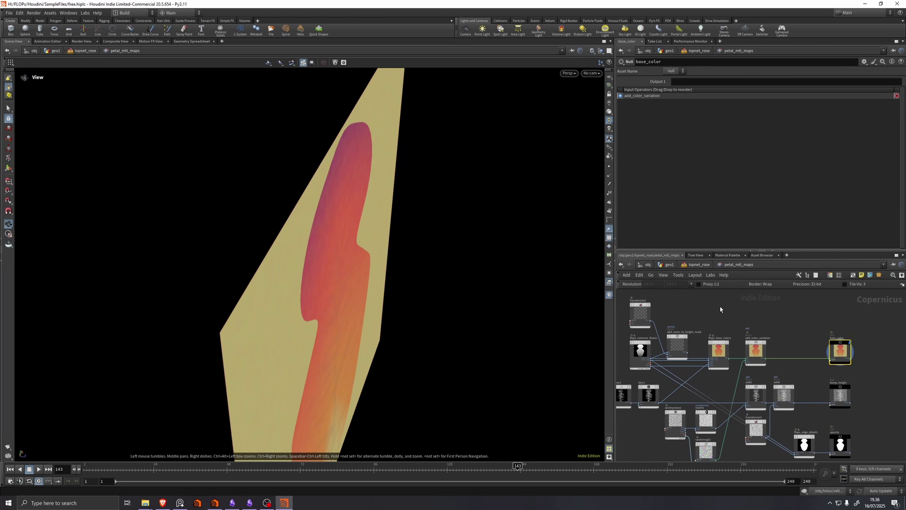
middle_drag(732, 313, 726, 292)
scroll(791, 364, down, 2)
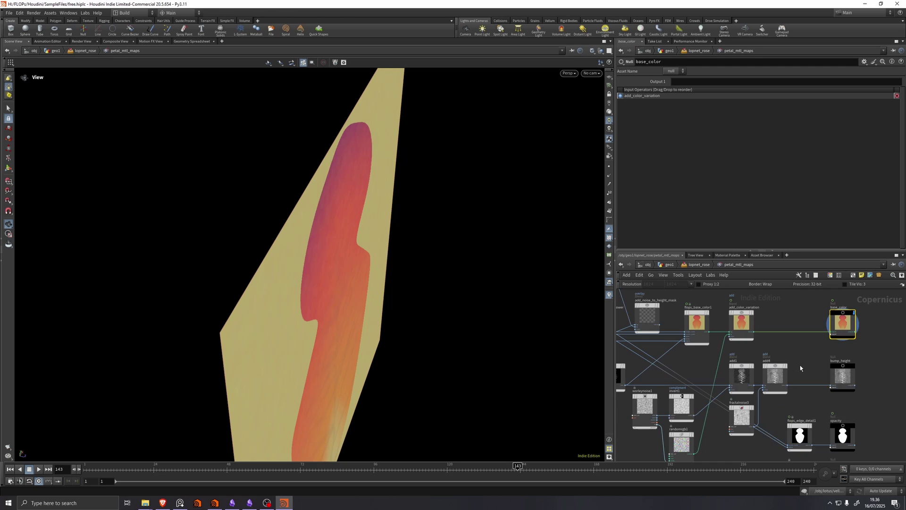
click(699, 265)
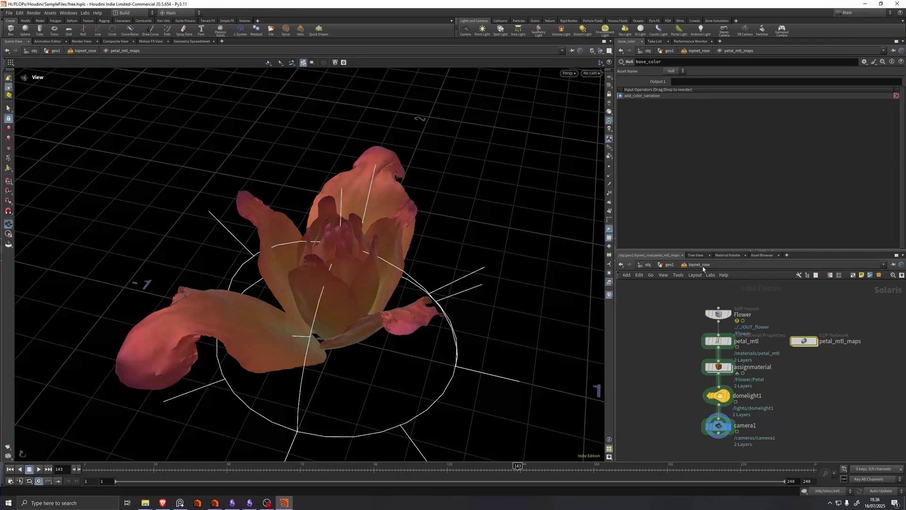
- Preview the shaded flower with the Karma XPU renderer from a different angle and distance, and switch back to the standard viewport renderer
click(568, 73)
click(585, 114)
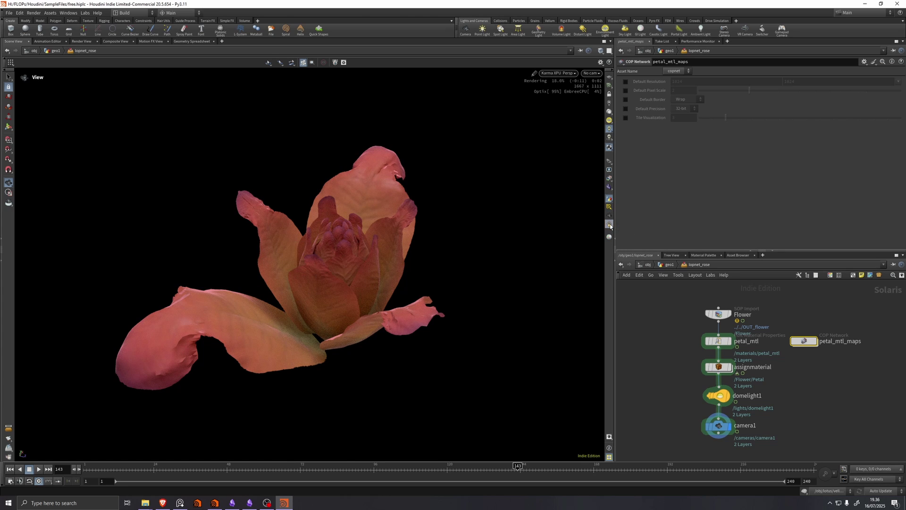
drag(345, 257, 379, 260)
right_drag(378, 260, 315, 278)
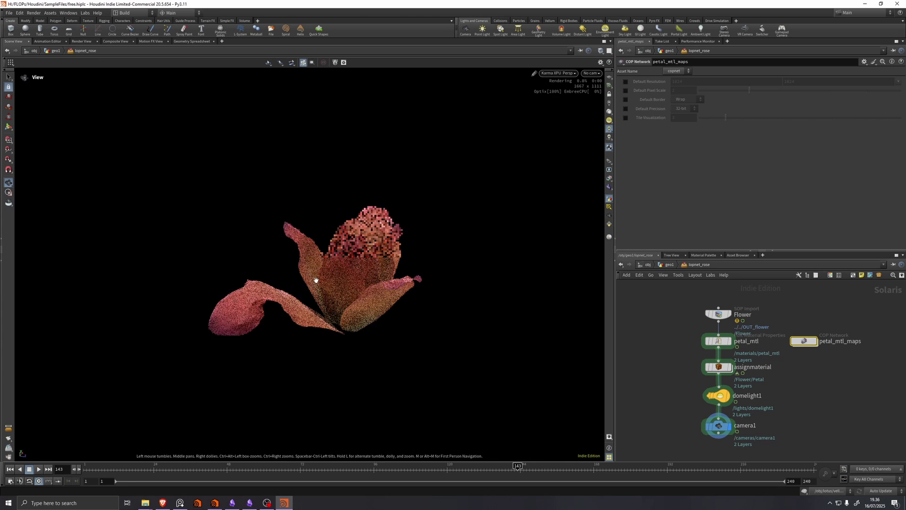
drag(366, 275, 334, 313)
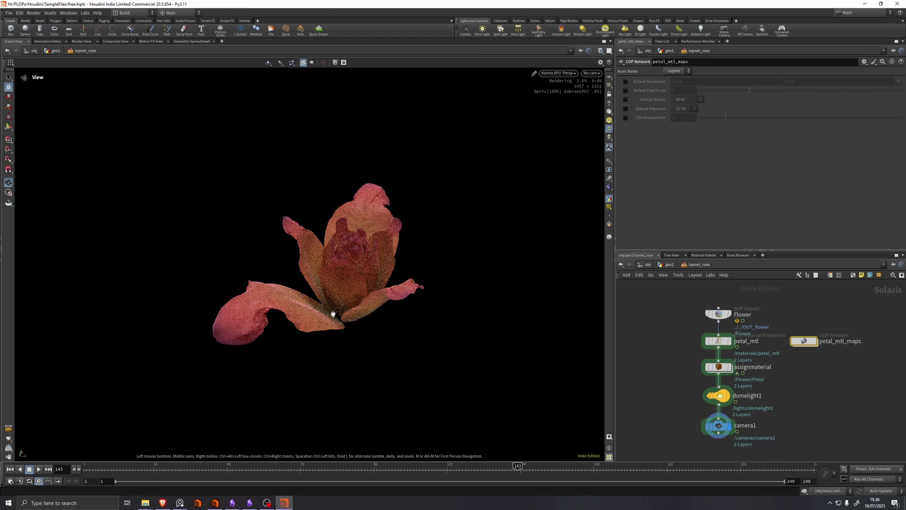
click(559, 74)
click(559, 100)
- Return to the geo1 network and display flops_petal_shape1 with its parameters, viewing the single petal
key(u)
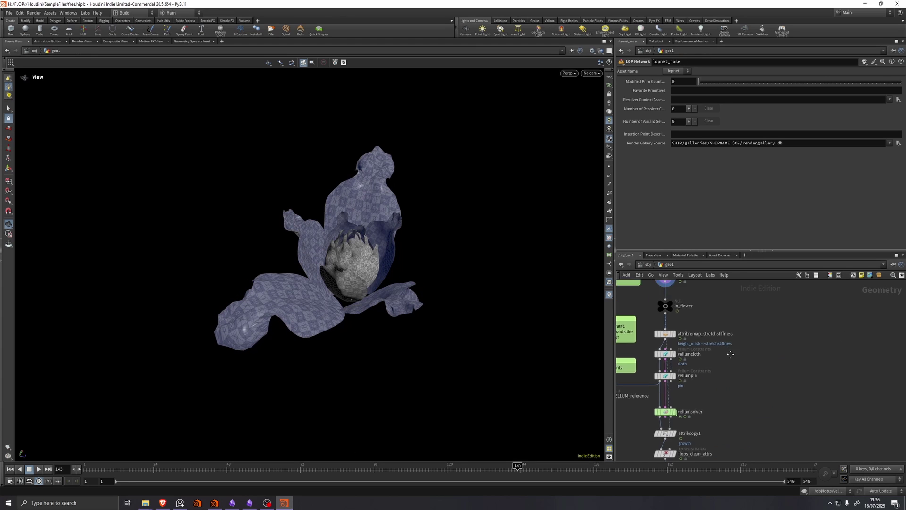
middle_drag(738, 388, 738, 424)
middle_drag(719, 327, 718, 348)
scroll(689, 309, up, 4)
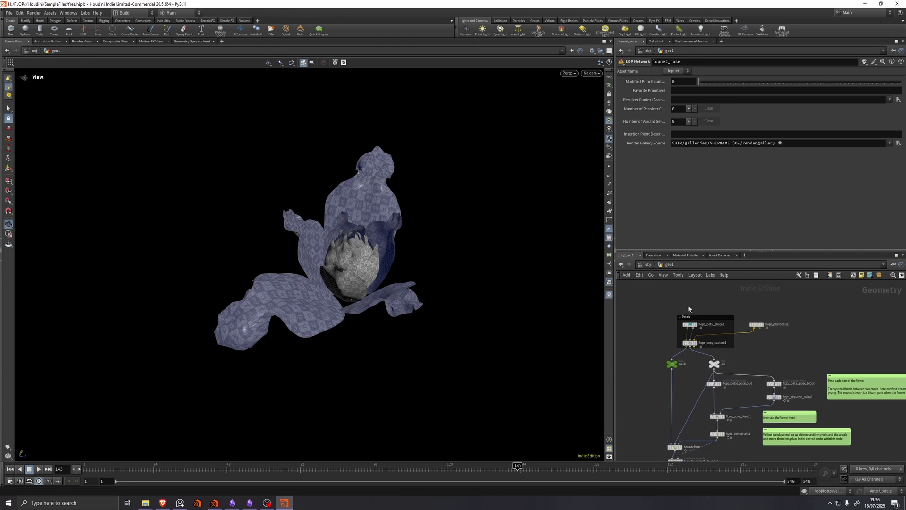
click(700, 334)
click(691, 332)
drag(378, 219, 271, 220)
- Reset the petal shape's width ramp, width and edge length to their defaults, 0.75 for width and 0.1 for edge length
drag(804, 126, 809, 111)
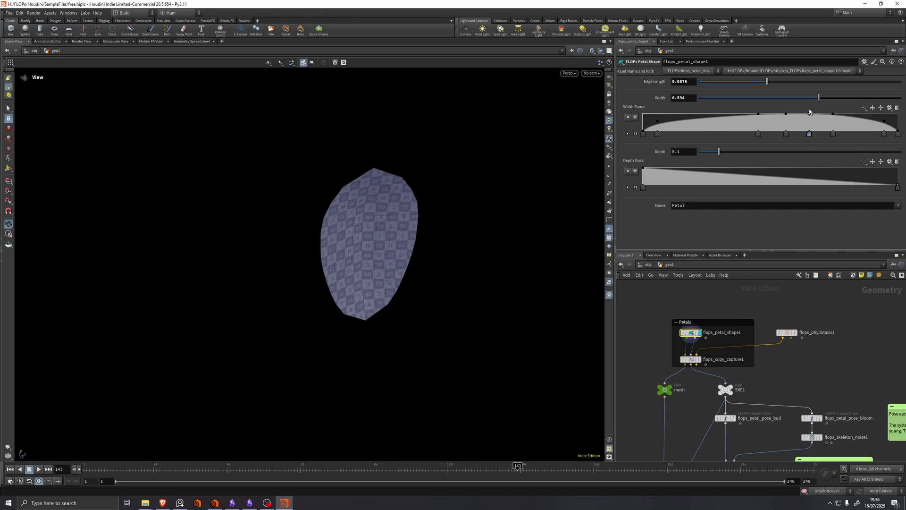
ctrl+middle_click(639, 106)
ctrl+middle_click(654, 97)
ctrl+middle_click(654, 82)
drag(392, 268, 354, 250)
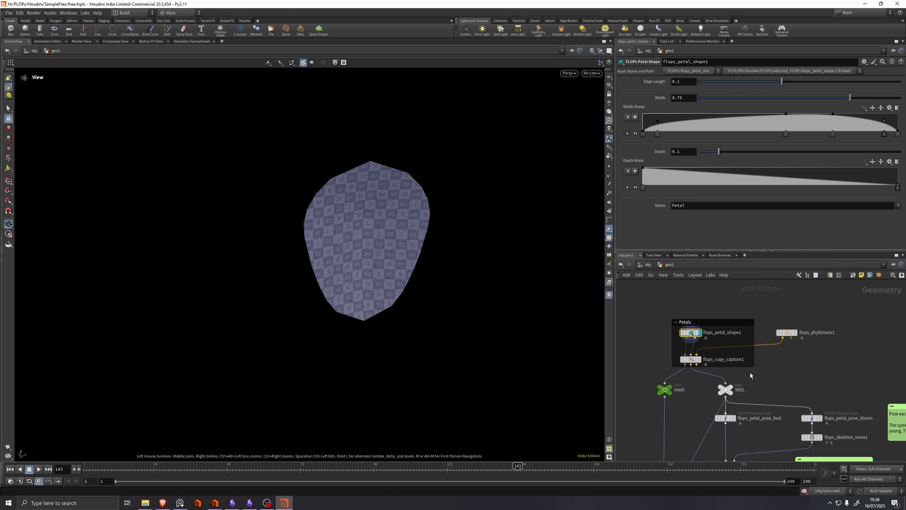
- Rewind the timeline to frame 1, go up to the object level and hide geo1
middle_drag(750, 396, 755, 288)
middle_drag(720, 428, 727, 281)
middle_drag(736, 401, 705, 290)
mouse_move(716, 380)
middle_down()
mouse_move(729, 321)
mouse_move(707, 393)
middle_up()
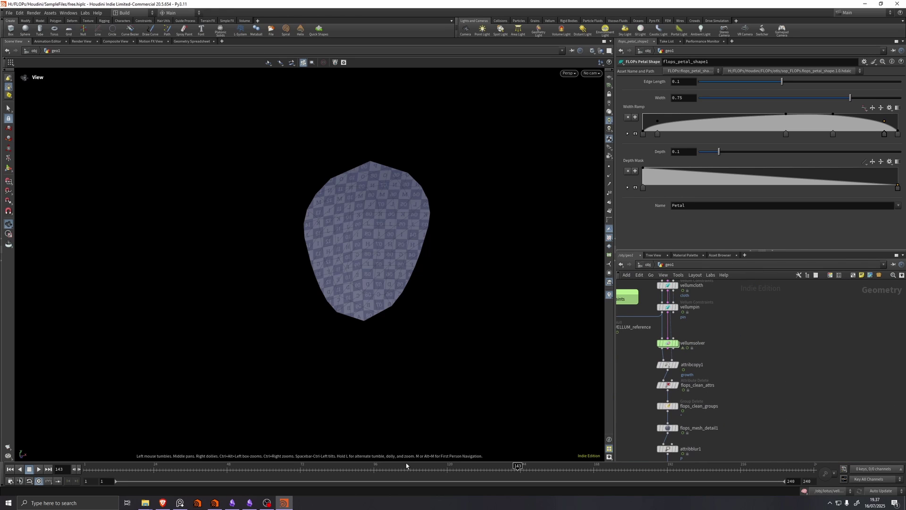
drag(404, 465, 86, 465)
middle_drag(777, 393, 774, 346)
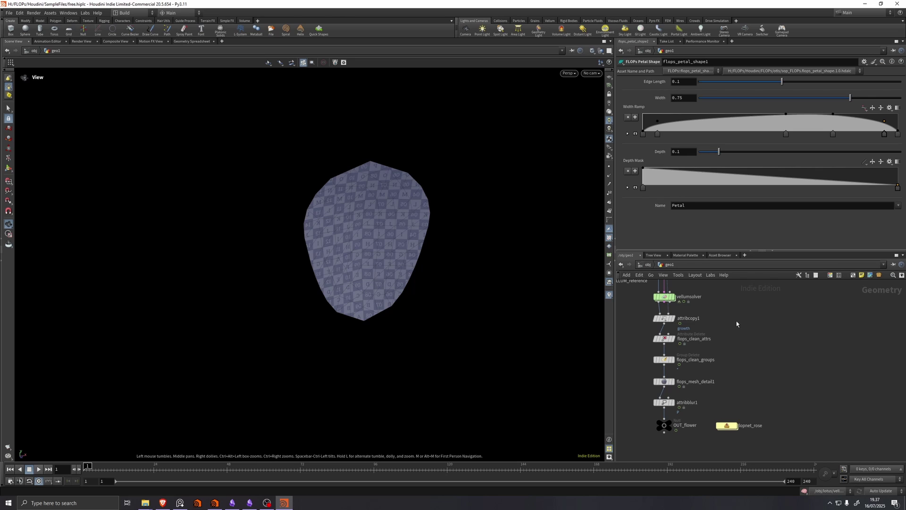
click(648, 265)
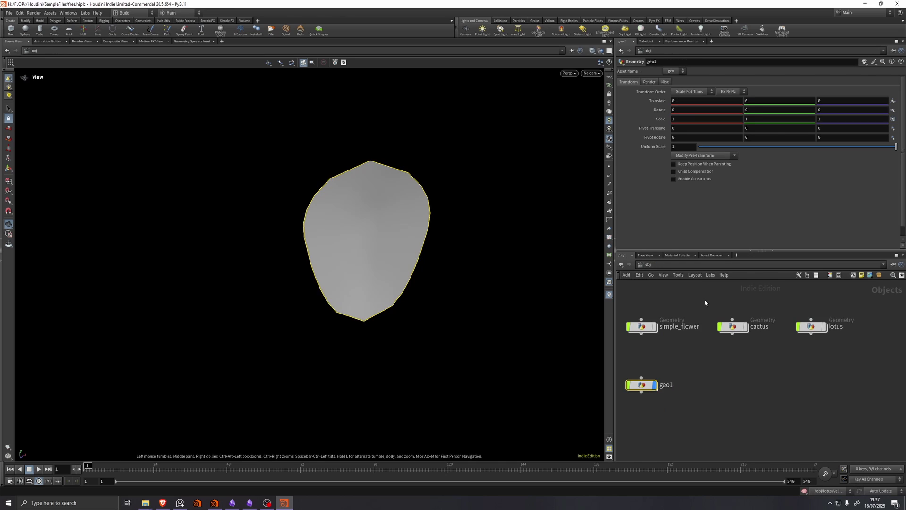
click(654, 385)
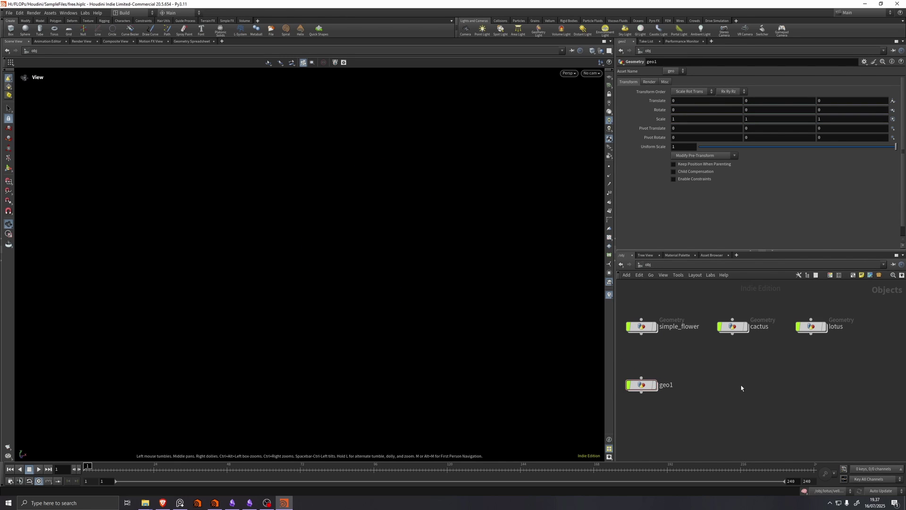
- Create a new Geometry object beside geo1 and enter its network
key(Tab)
text(geo)
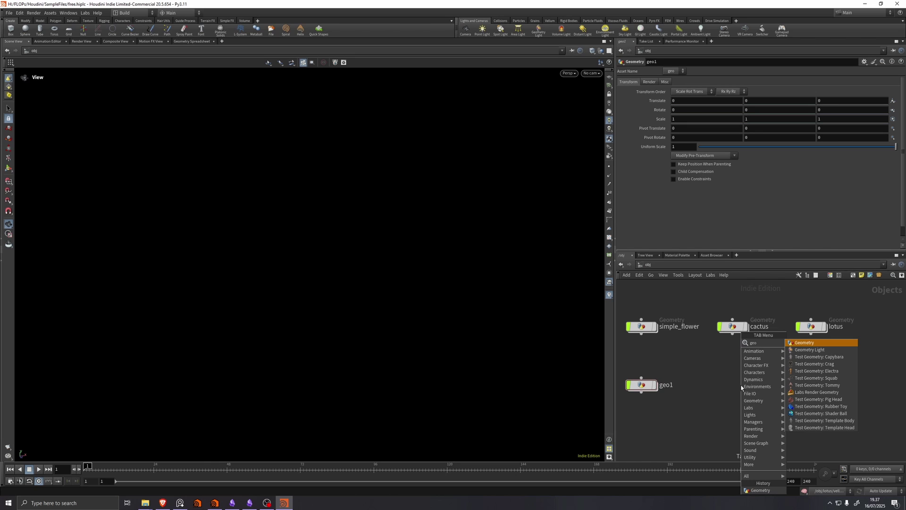
key(Return)
click(732, 383)
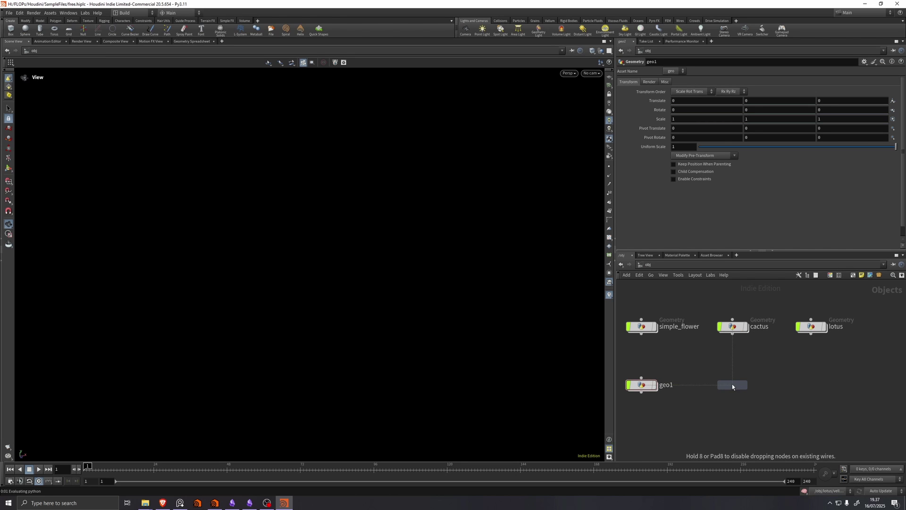
double_click(732, 384)
- Add the FLOPs Configure Cactus setup to the empty network and inspect the generated cactus
key(Tab)
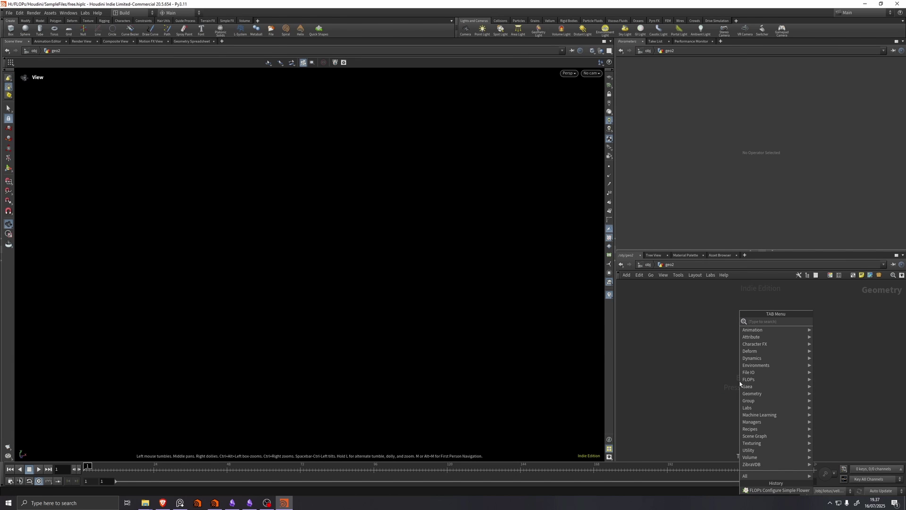
text(cactus)
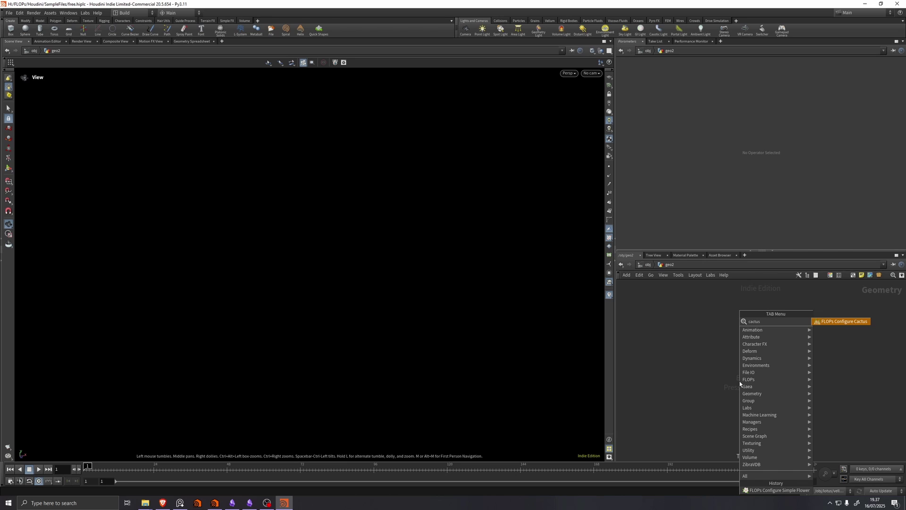
key(Return)
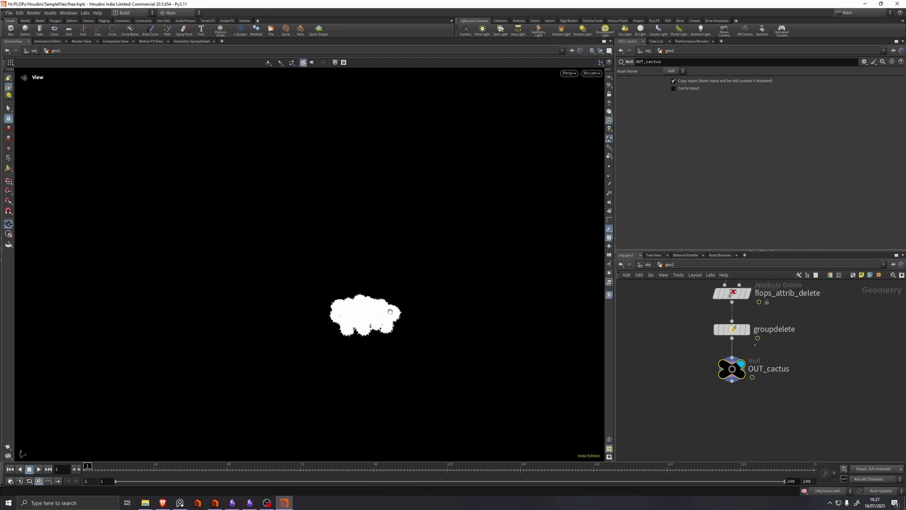
drag(363, 311, 363, 339)
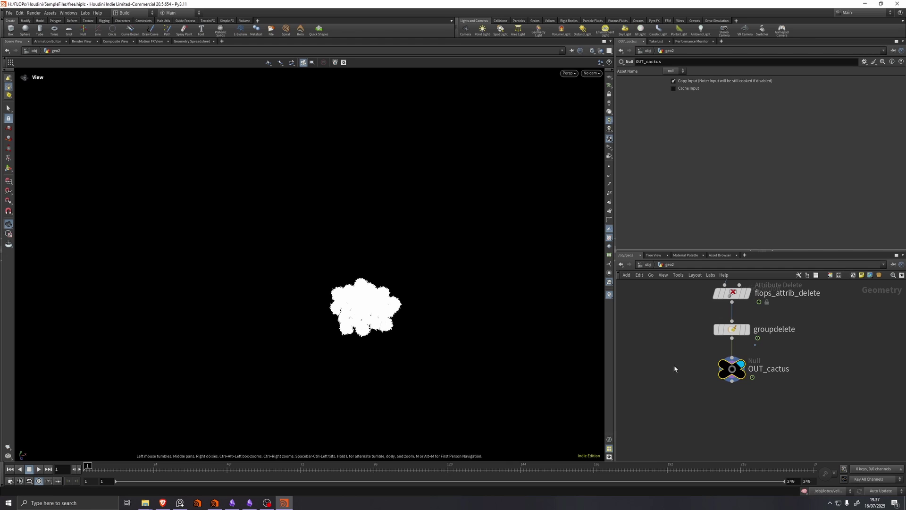
- Display the animated_flower node, play the cactus growth animation, stop it and move the timeline to frame 240
middle_drag(789, 343, 770, 398)
scroll(769, 398, down, 3)
middle_drag(780, 369, 758, 432)
middle_drag(744, 312, 714, 360)
click(701, 339)
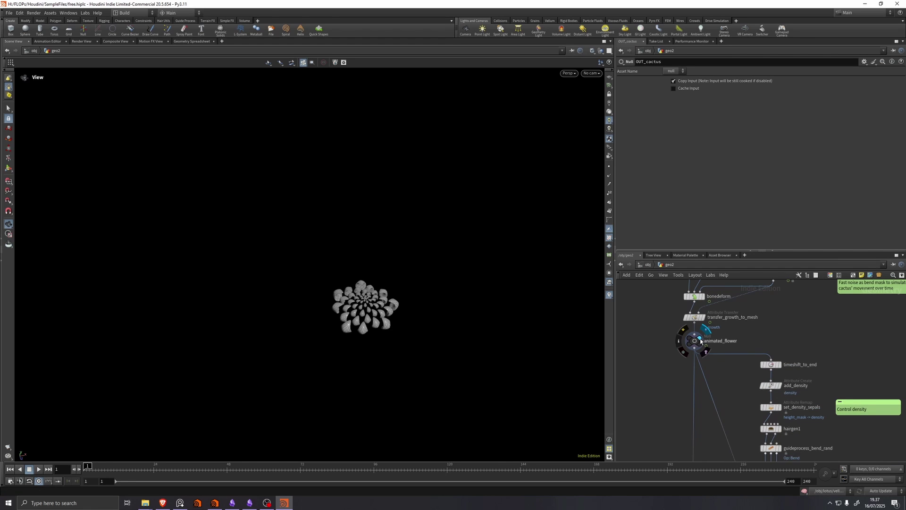
click(39, 469)
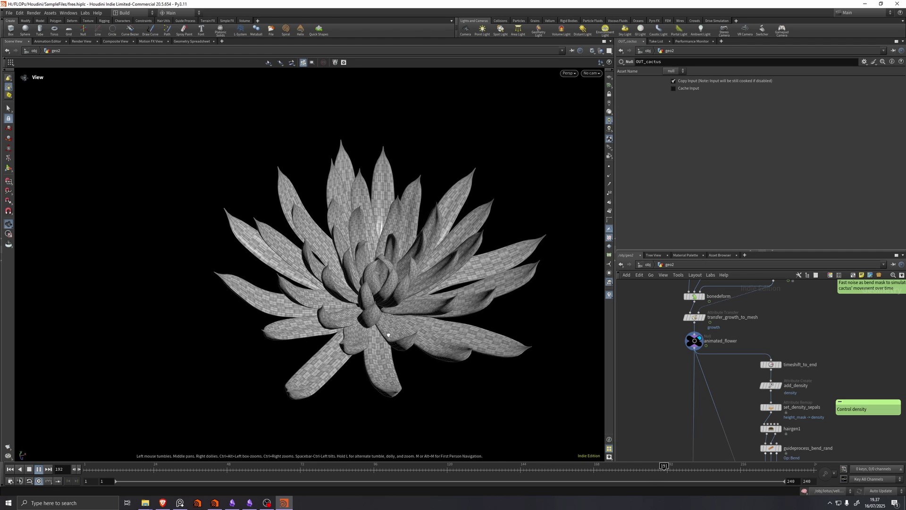
click(38, 469)
drag(231, 470, 816, 491)
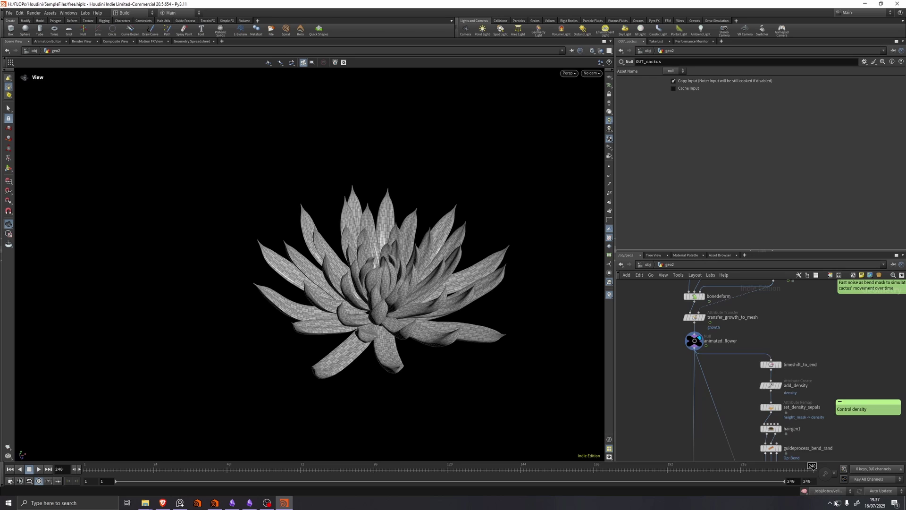
- In the Petals group, display the line node, followed by flops_skeleton_from_curve with its parameters
middle_drag(730, 352, 712, 429)
middle_drag(717, 284, 709, 434)
middle_drag(752, 381, 761, 428)
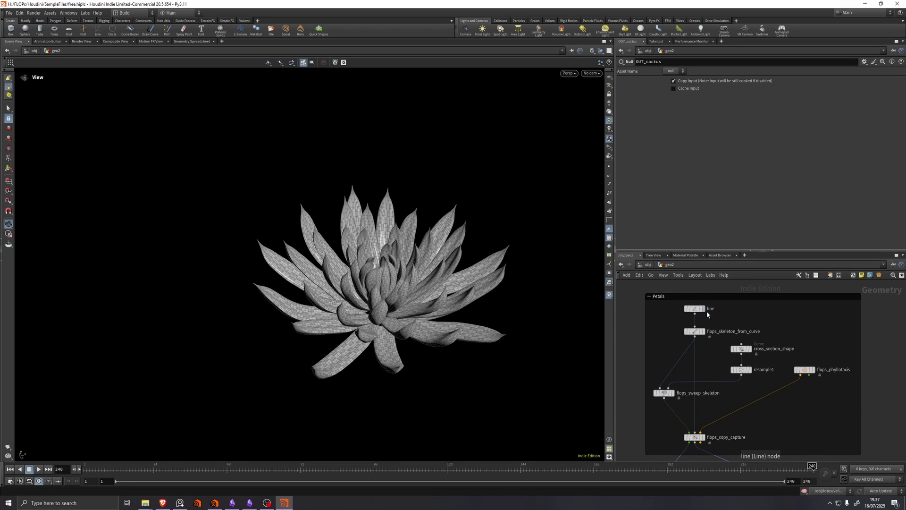
mouse_move(707, 315)
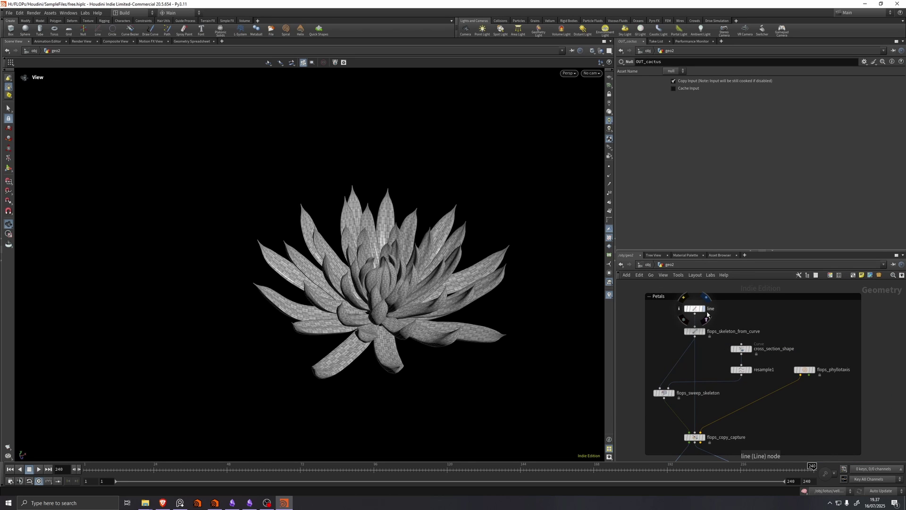
click(706, 315)
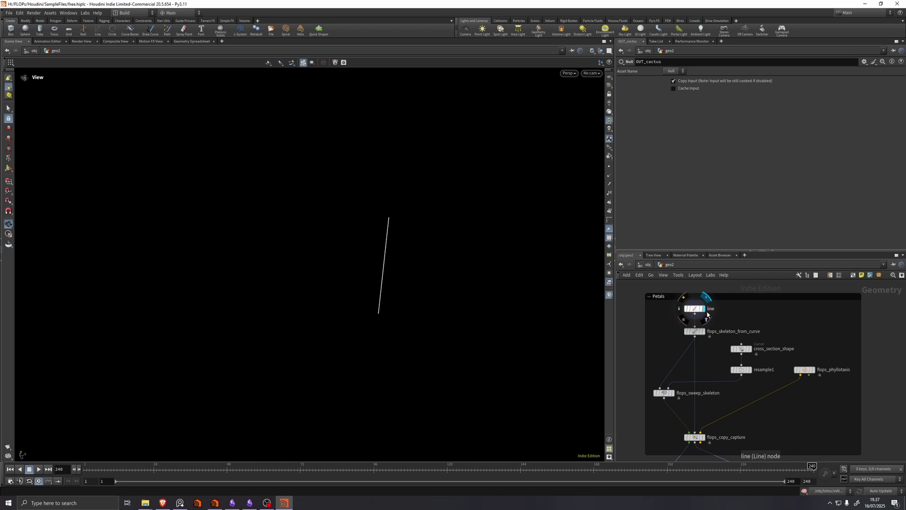
mouse_move(705, 333)
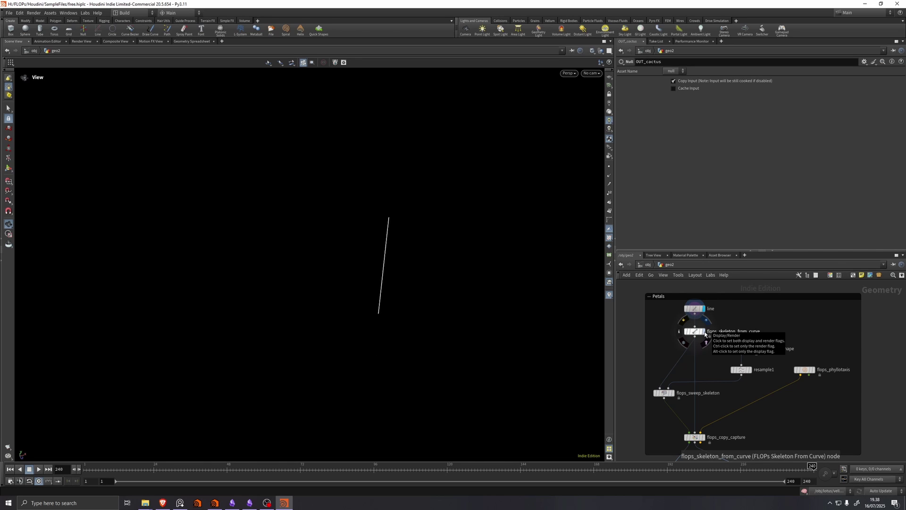
click(699, 331)
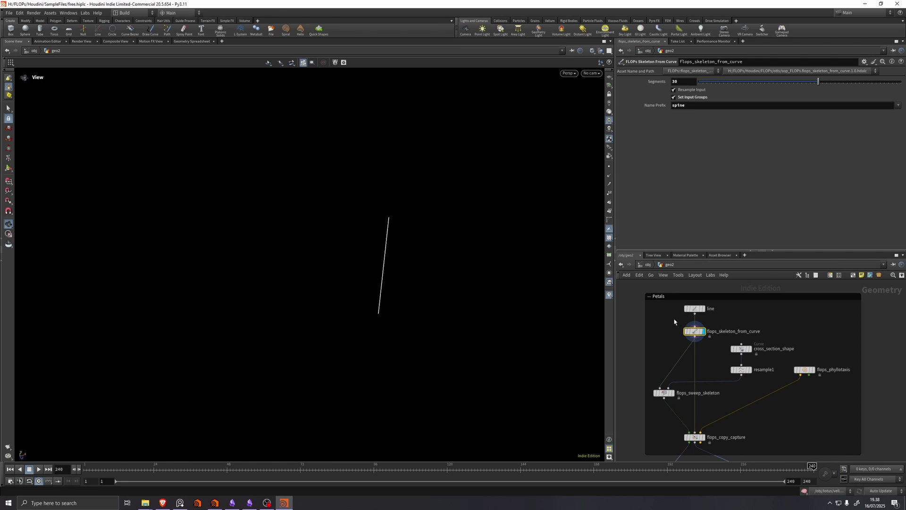
- Display flops_sweep_skeleton and flops_copy_capture one after the other, opening the parameters of each
click(672, 393)
click(666, 393)
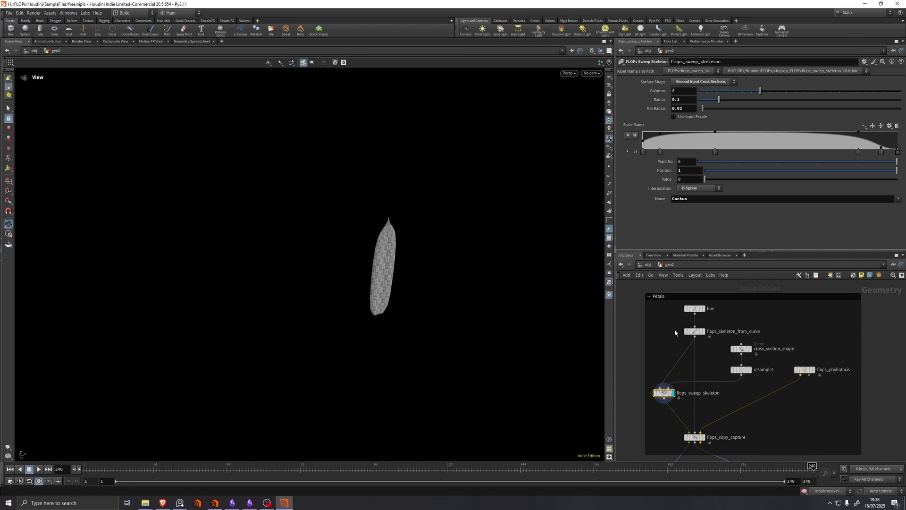
click(705, 442)
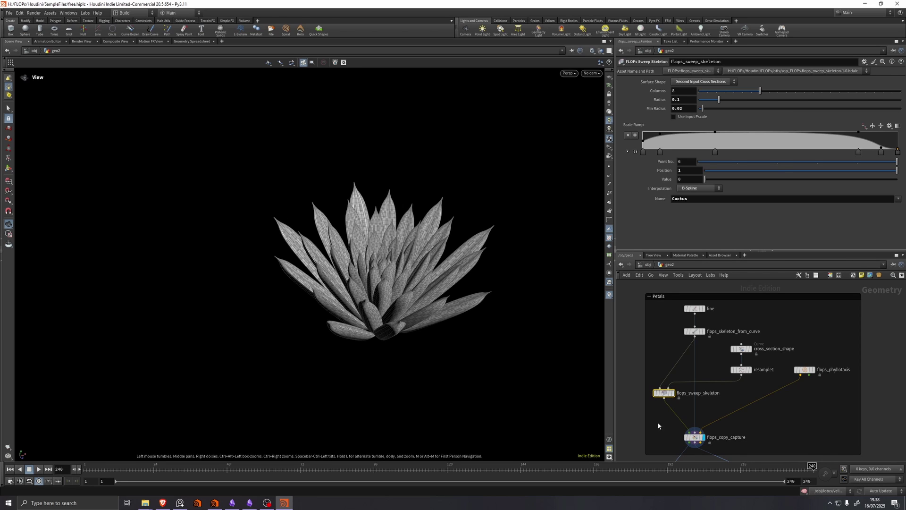
click(695, 438)
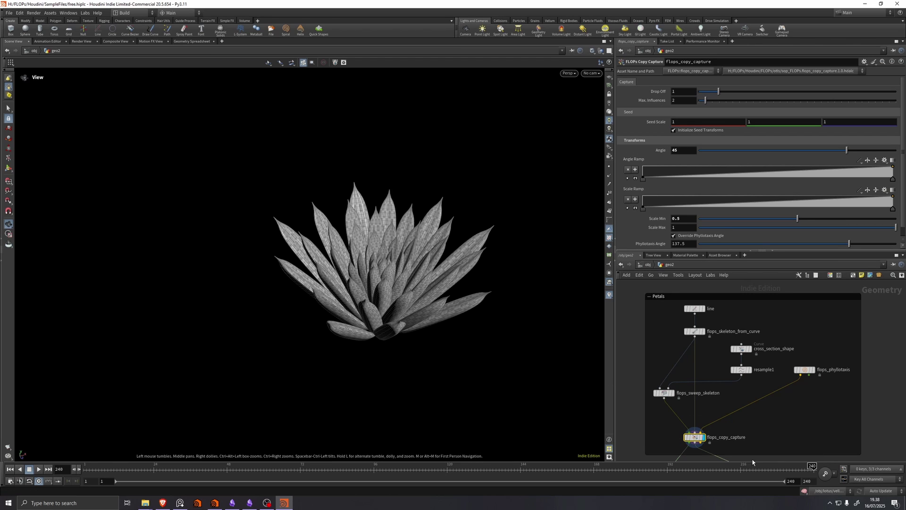
- Display the SKEL null below the Petals group, followed by the flops_pose_bud node
middle_drag(762, 435, 757, 348)
middle_drag(694, 392, 676, 309)
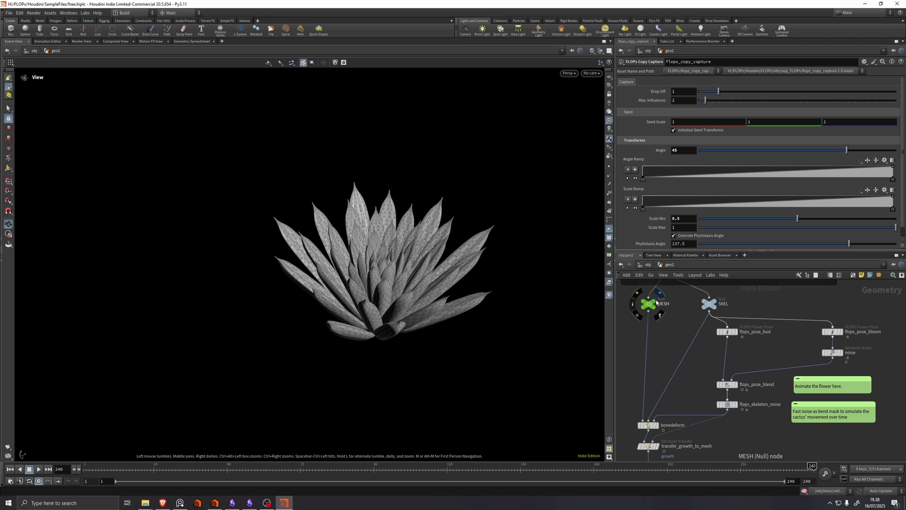
click(718, 305)
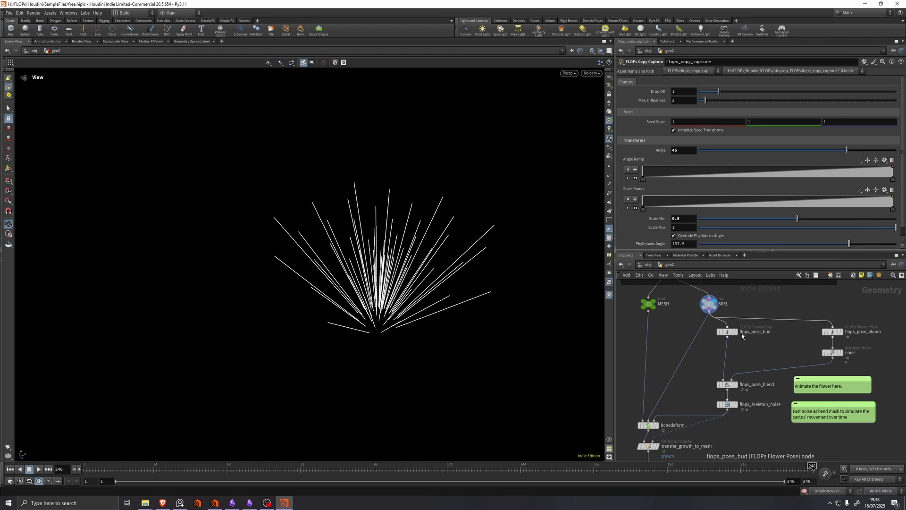
click(743, 341)
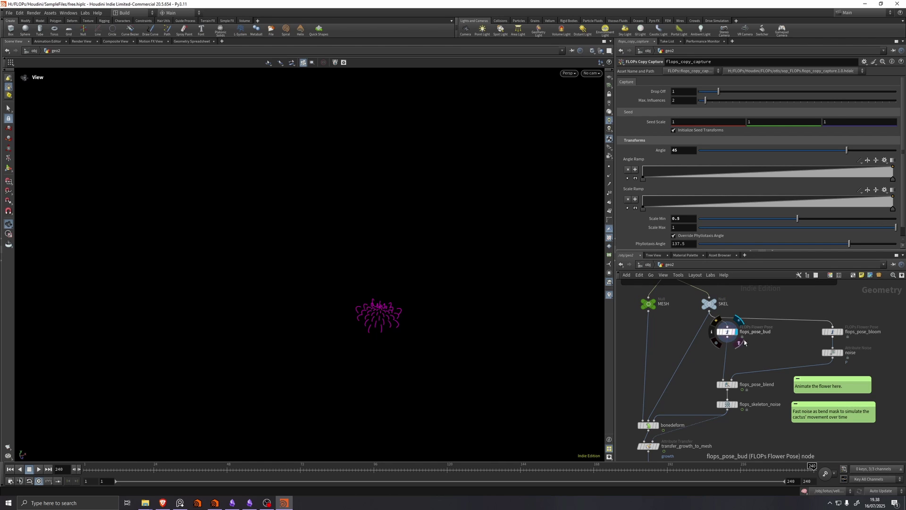
- Display flops_pose_bloom and its noise node one after the other, opening the parameters of each, and inspect the bloomed skeleton
click(840, 332)
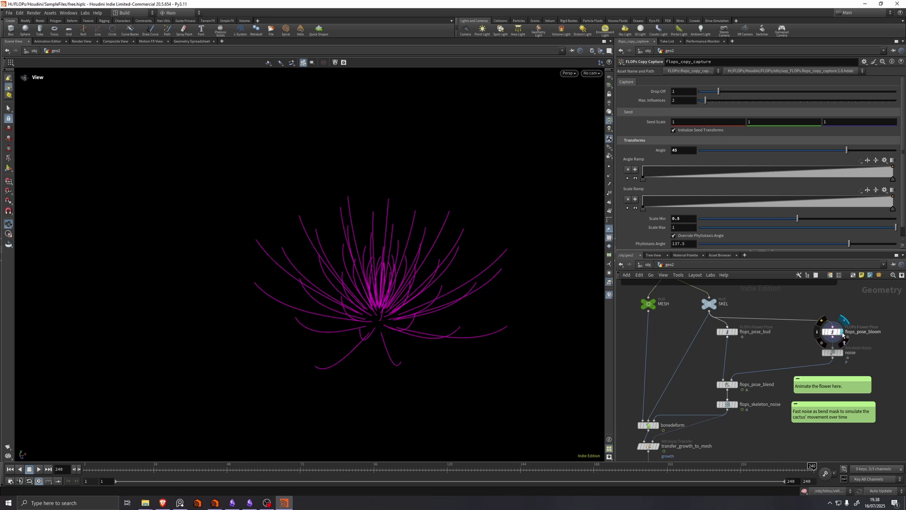
click(832, 332)
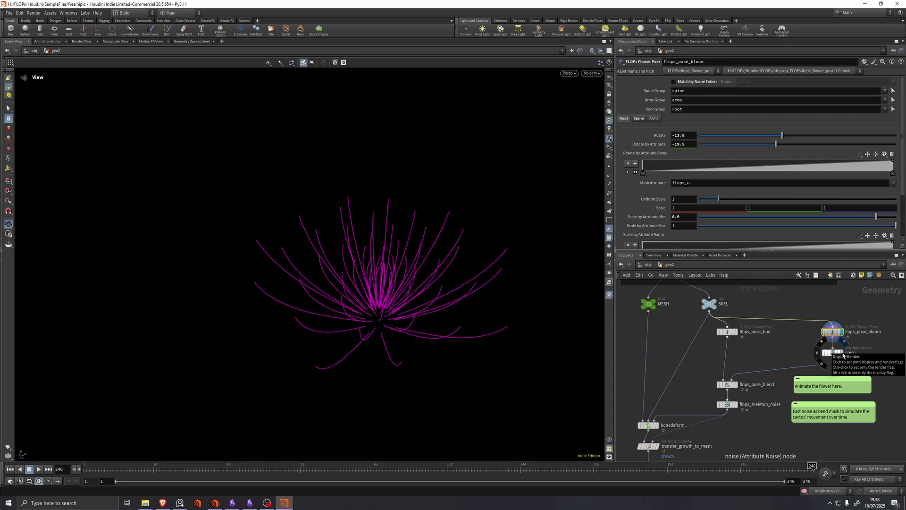
click(840, 352)
click(832, 353)
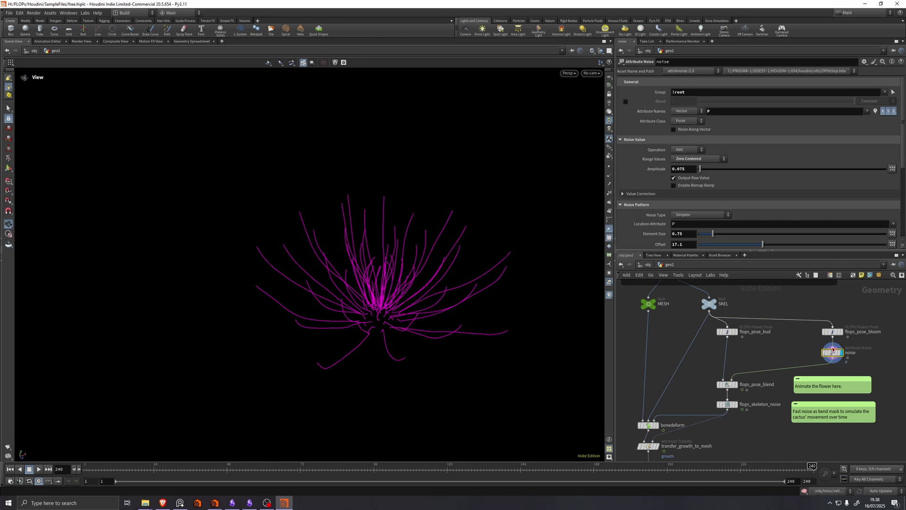
drag(449, 258, 413, 260)
drag(476, 274, 461, 266)
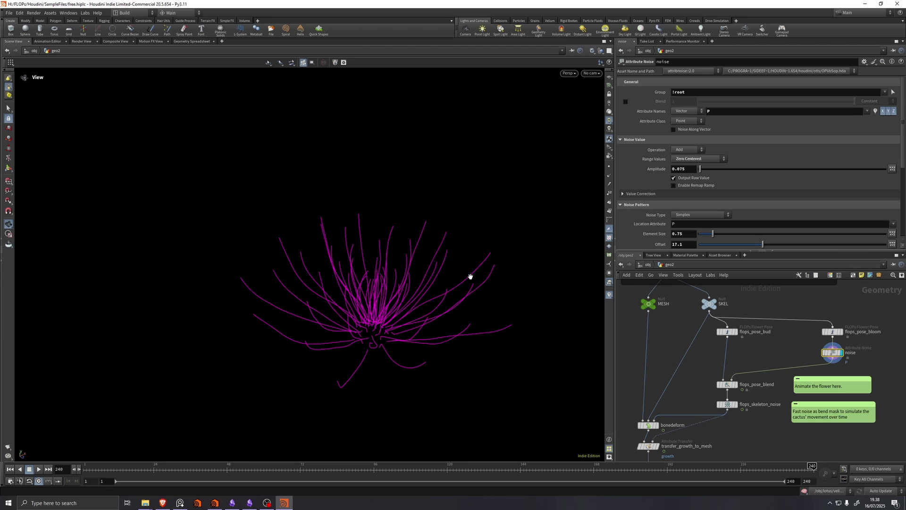
- Play the skeleton animation with flops_pose_blend and flops_skeleton_noise displayed in turn, and stop it at frame 202
click(737, 386)
key(Up)
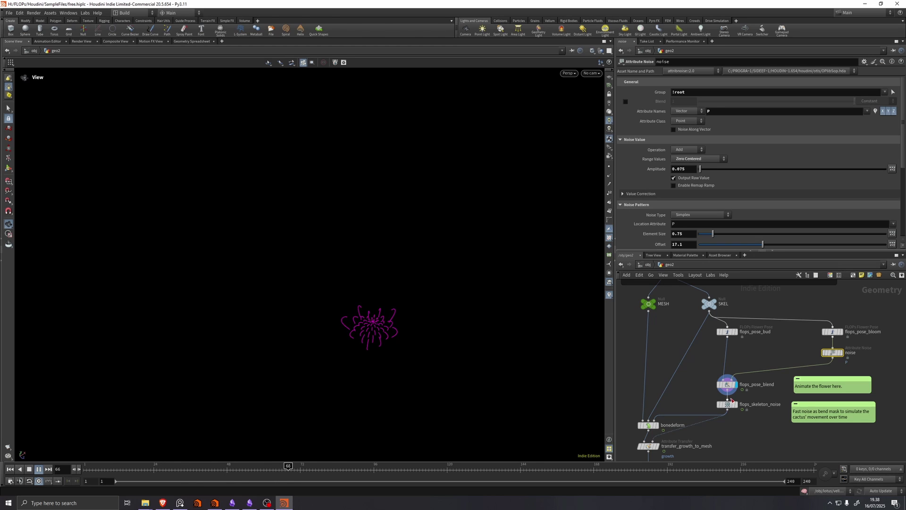
mouse_move(740, 406)
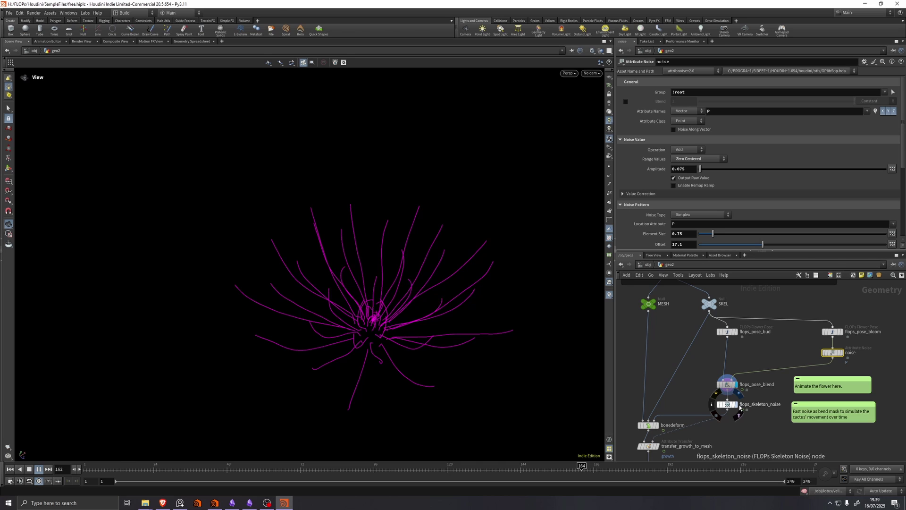
click(739, 407)
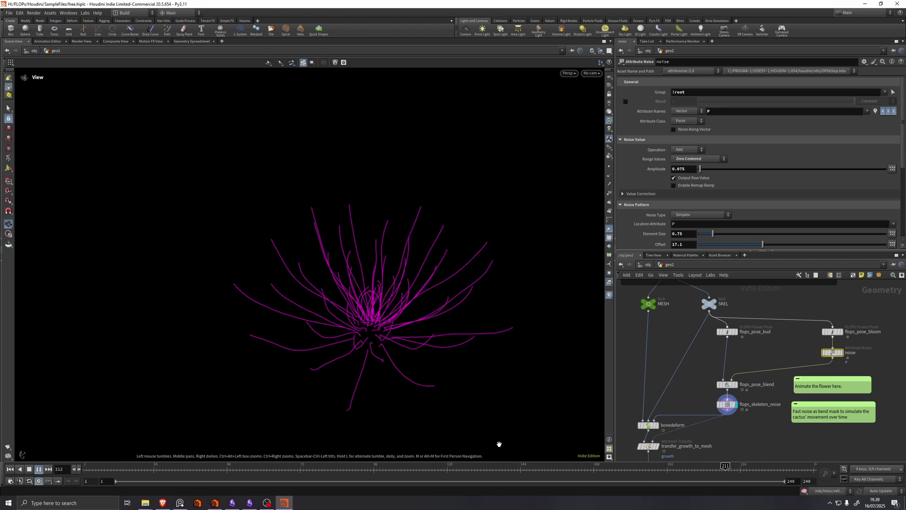
drag(566, 469, 697, 469)
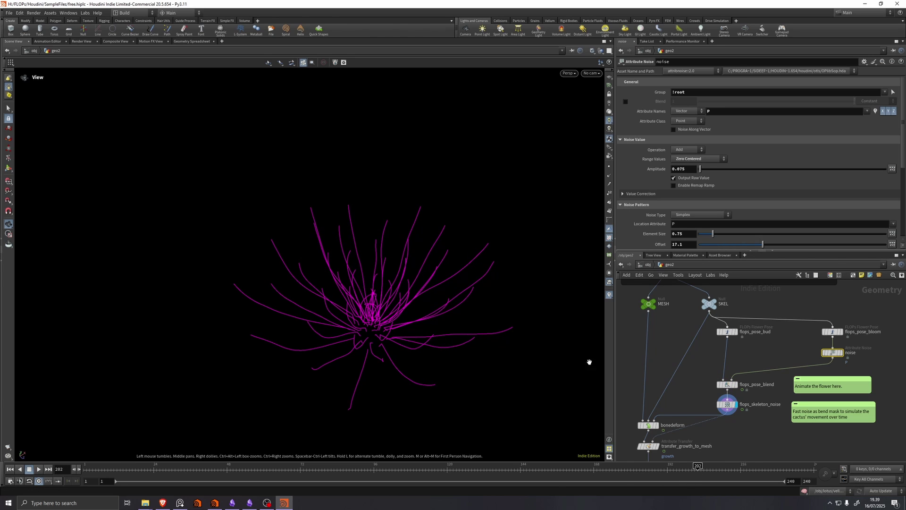
- Display the bonedeform node and inspect the deformed cactus mesh
middle_drag(676, 391, 706, 328)
click(686, 362)
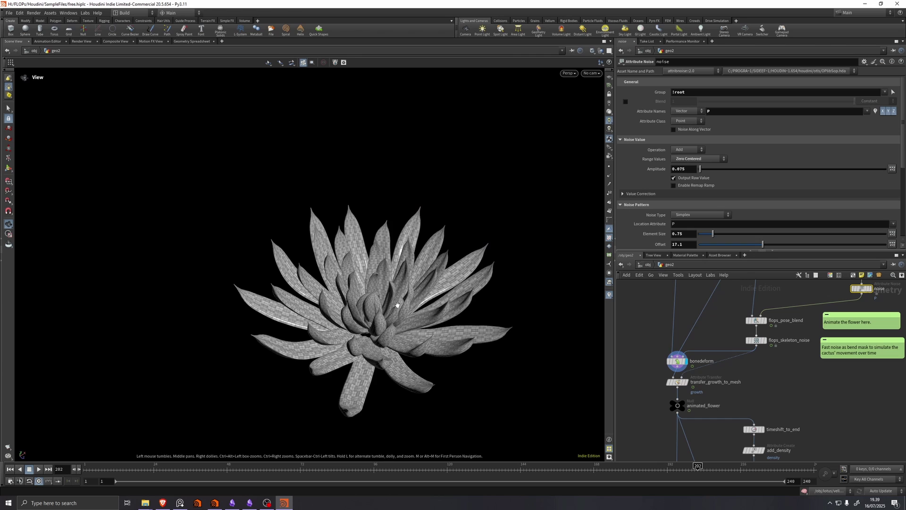
drag(397, 304, 409, 286)
- In the fuzz branch, display hairgen1 with its parameters, followed by the name_fuzz node
middle_drag(705, 456, 698, 309)
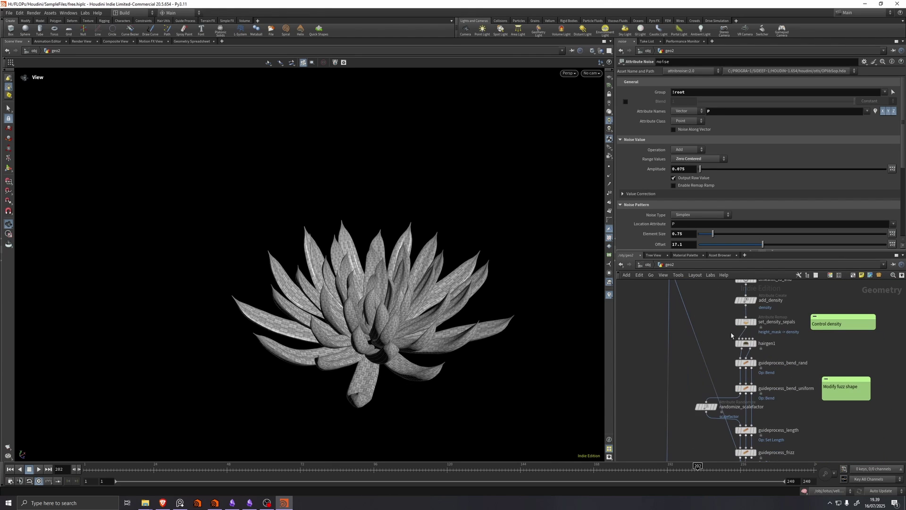
scroll(774, 332, down, 3)
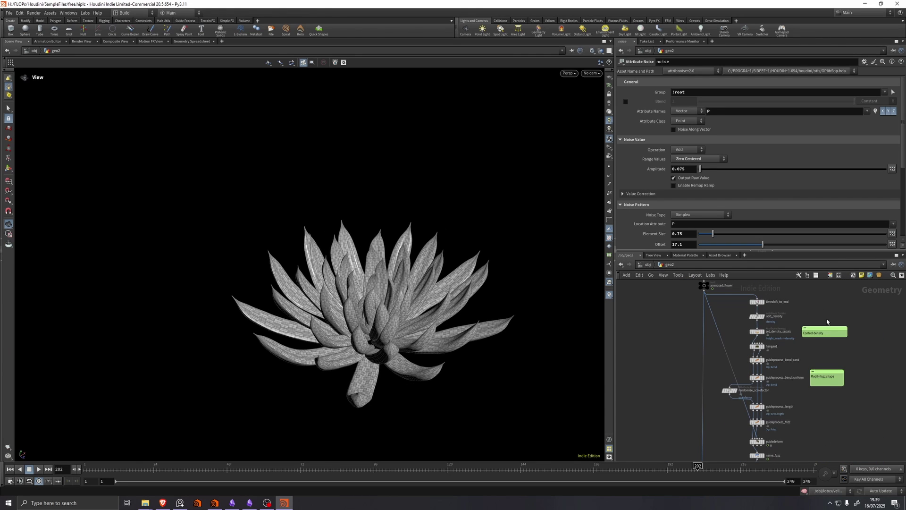
scroll(779, 351, up, 3)
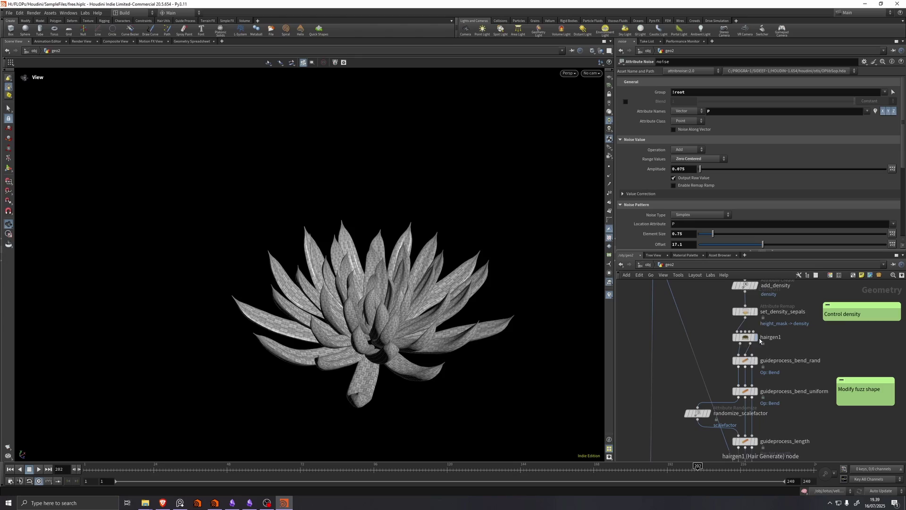
click(755, 337)
click(748, 339)
middle_drag(788, 451, 780, 314)
click(752, 390)
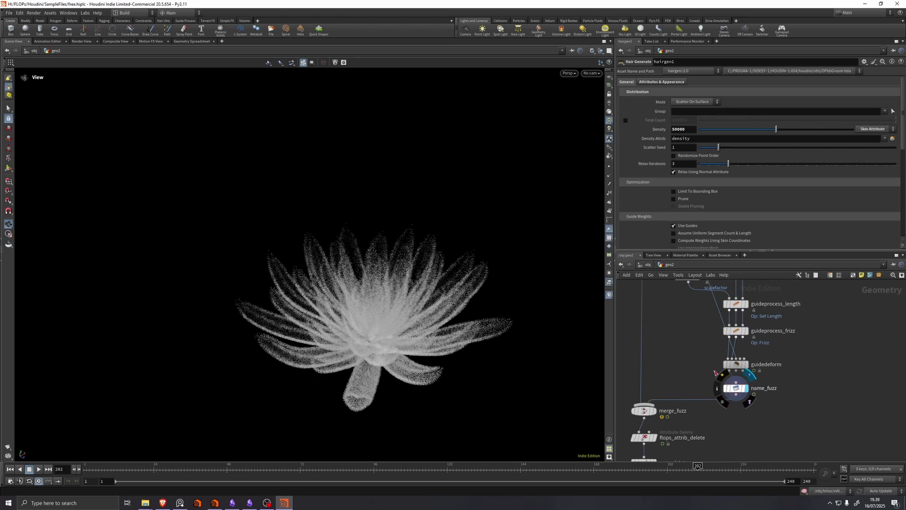
- Examine the generated fuzz on the cactus petals close up and from several angles
scroll(514, 304, up, 10)
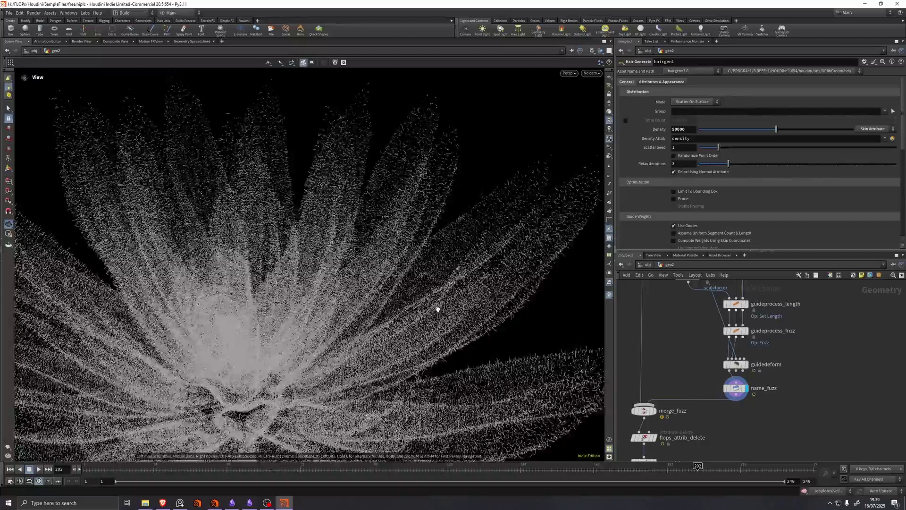
scroll(503, 272, down, 4)
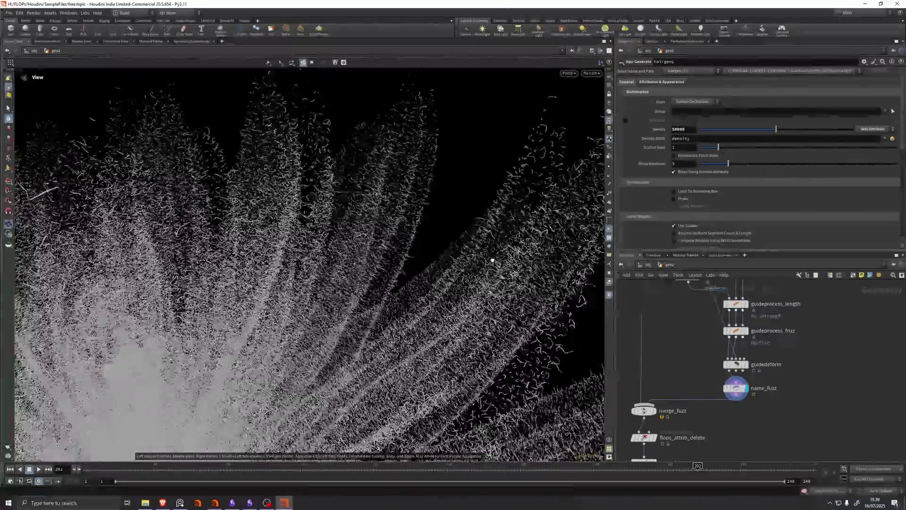
scroll(494, 260, down, 2)
scroll(493, 257, down, 6)
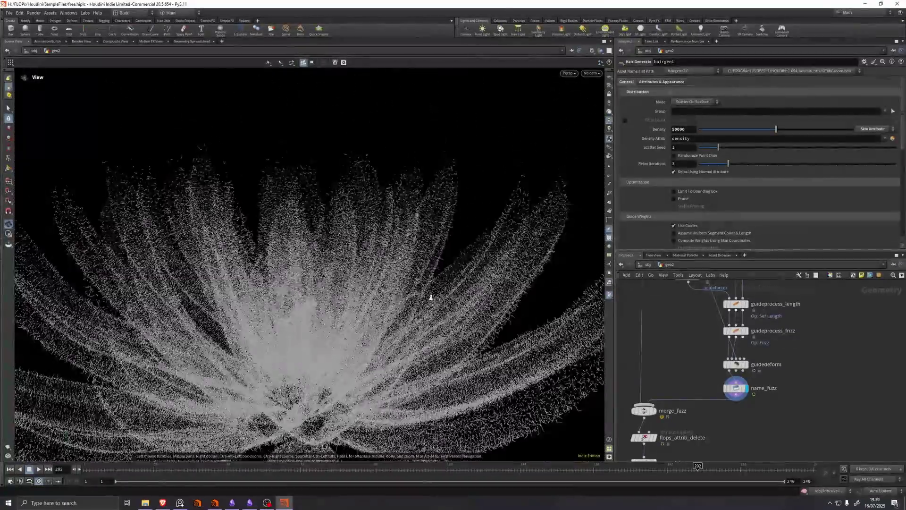
scroll(342, 347, up, 2)
scroll(342, 347, down, 4)
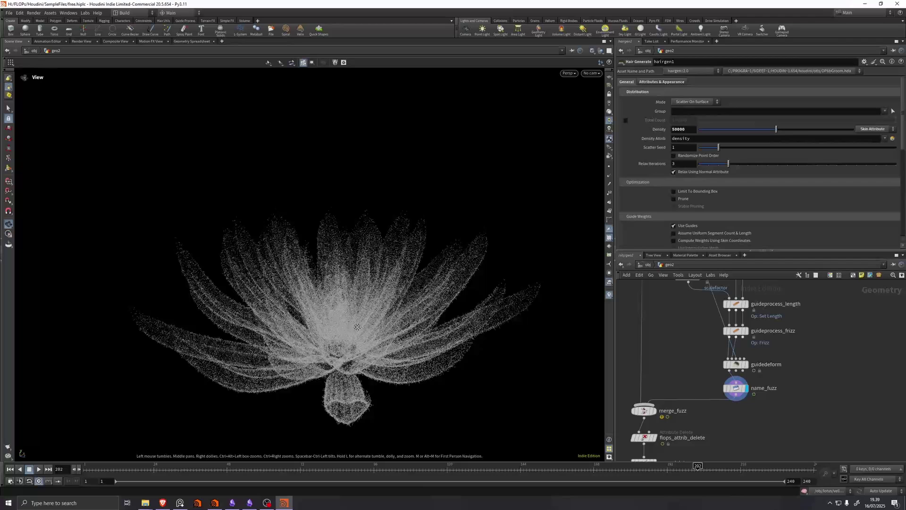
middle_drag(349, 298, 405, 300)
drag(397, 296, 394, 304)
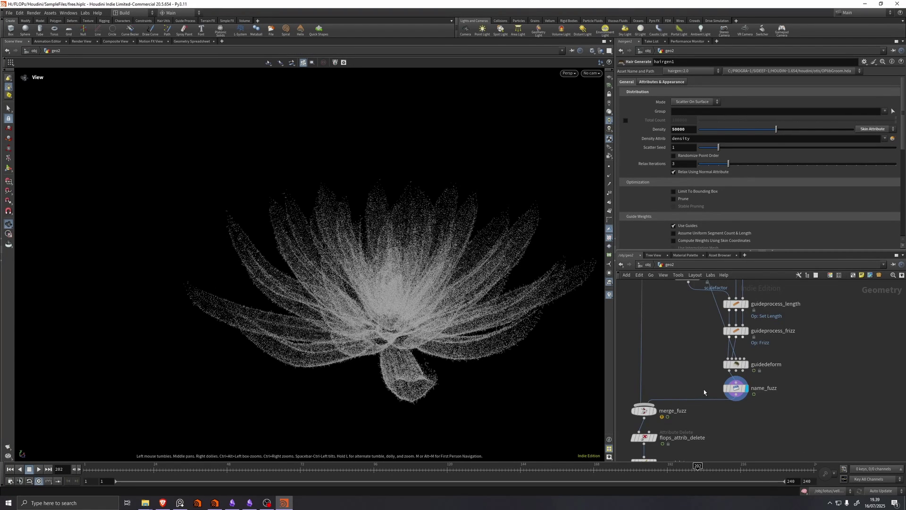
- Display the OUT_cactus null and open the lopnet_cactus network
middle_drag(704, 392, 717, 312)
scroll(720, 323, down, 3)
scroll(724, 373, up, 3)
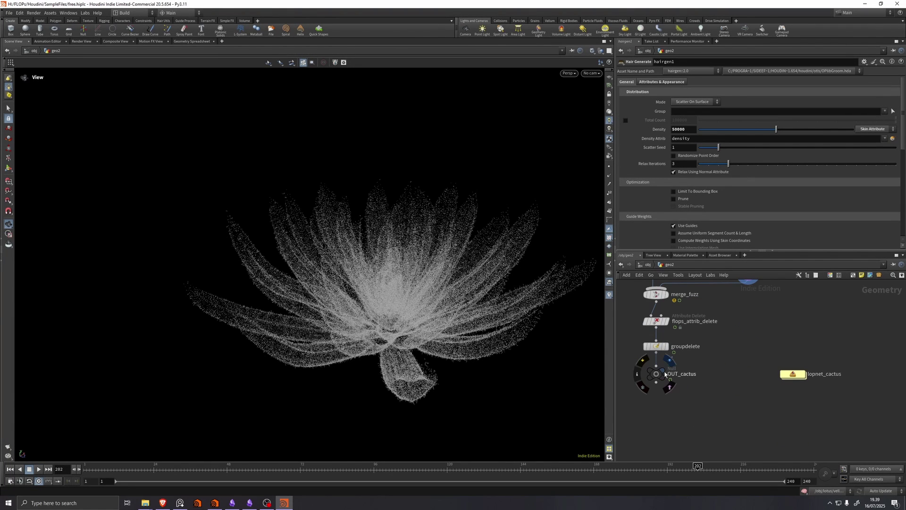
click(668, 363)
double_click(795, 376)
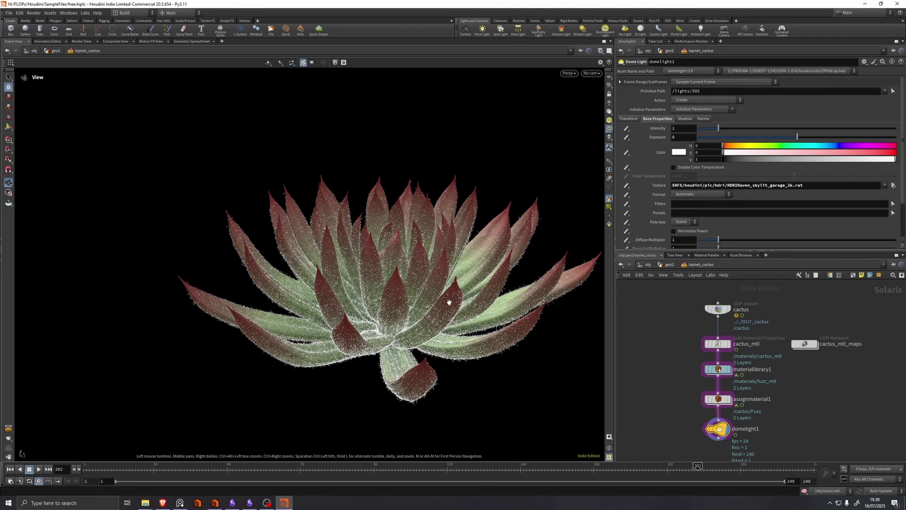
- Render the shaded cactus in the viewport with Karma XPU and inspect it from a higher angle
drag(449, 302, 467, 113)
click(569, 73)
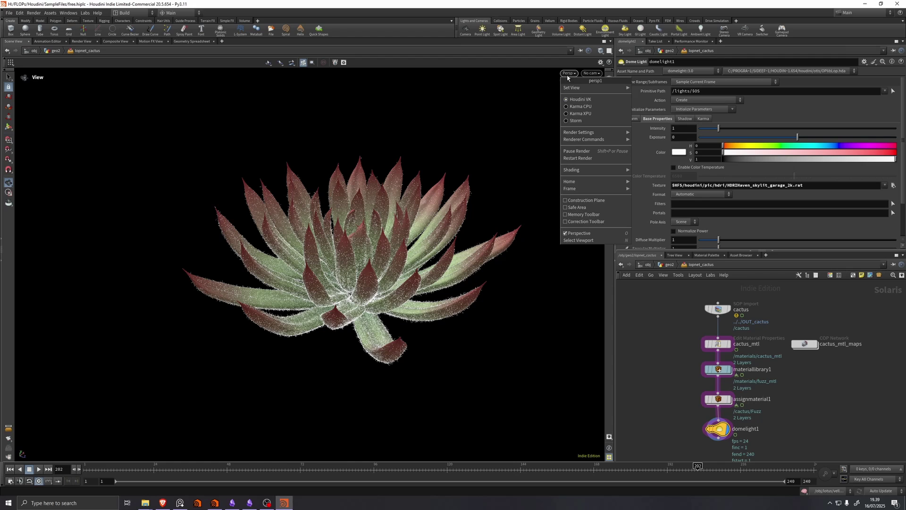
click(581, 114)
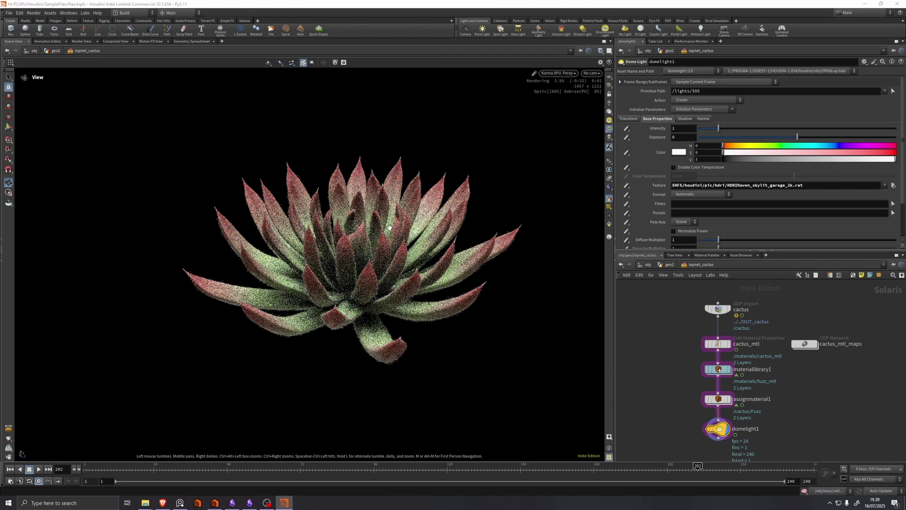
drag(389, 227, 387, 254)
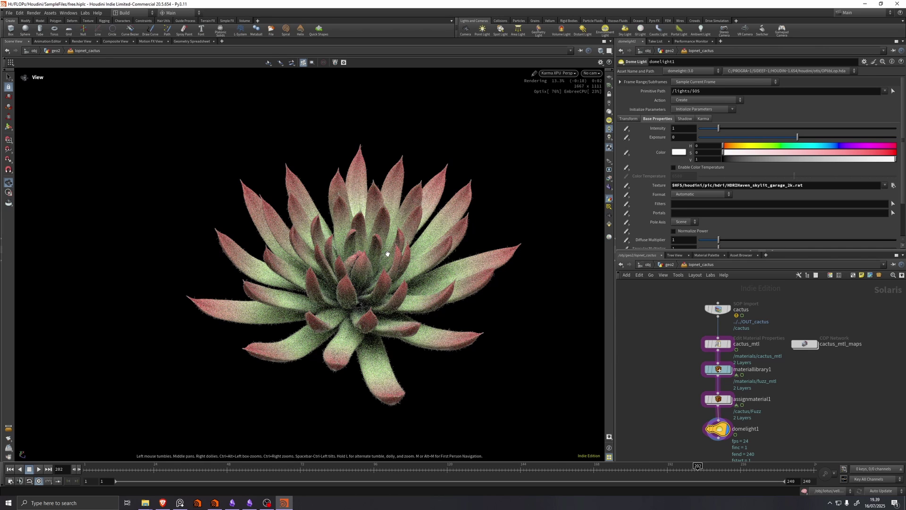
- Switch the viewport renderer back to Houdini VK and open the lotus geometry network from the object level
click(558, 73)
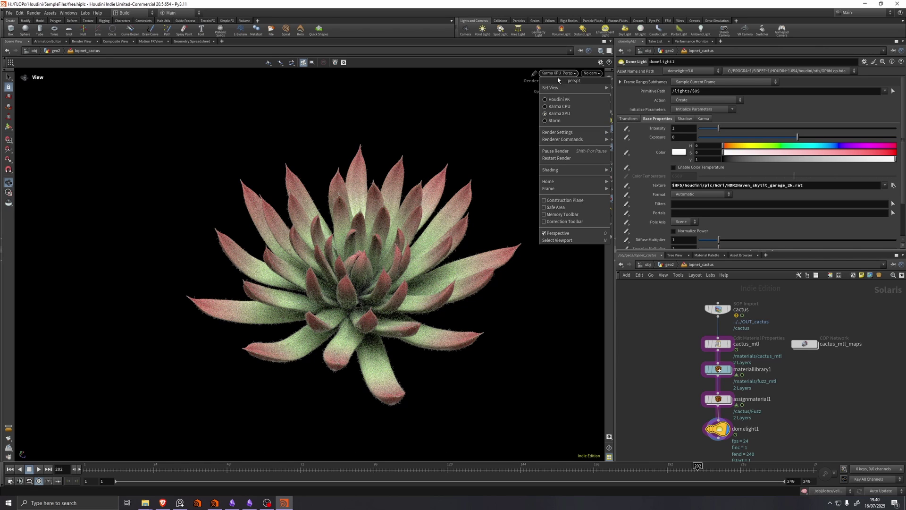
click(564, 101)
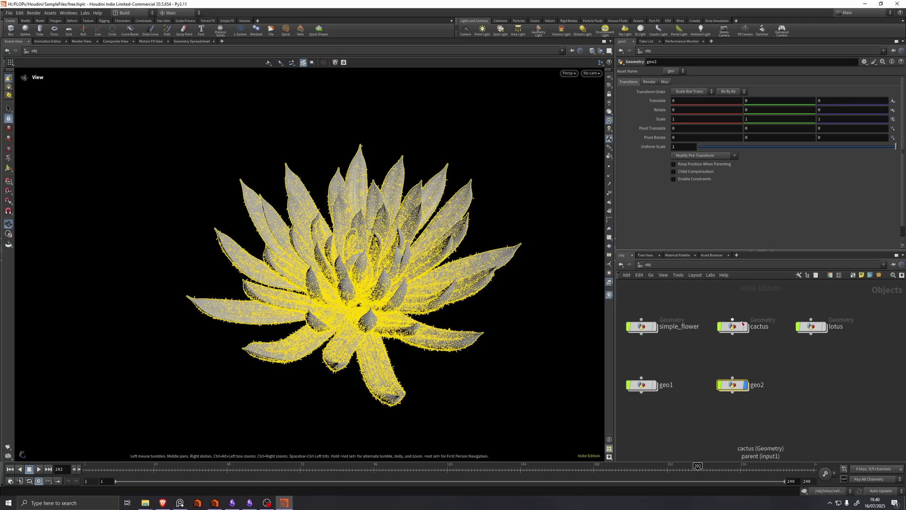
click(824, 331)
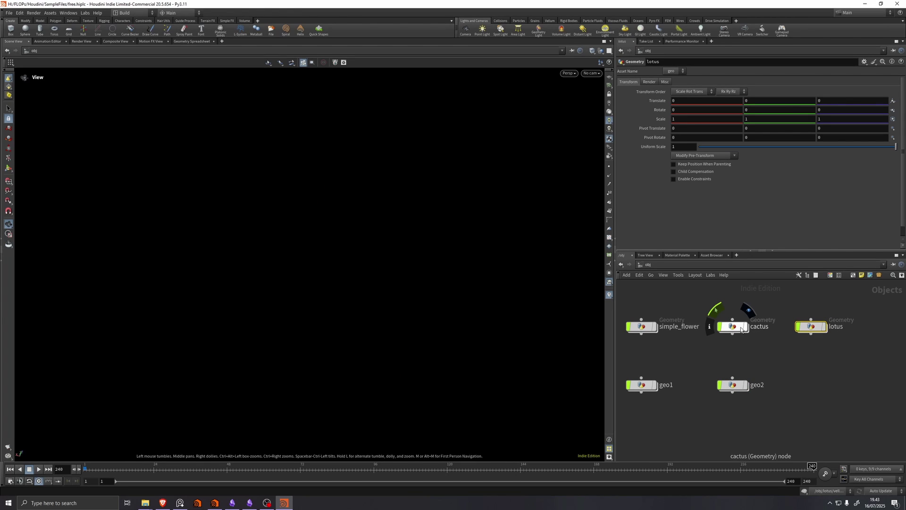
double_click(811, 326)
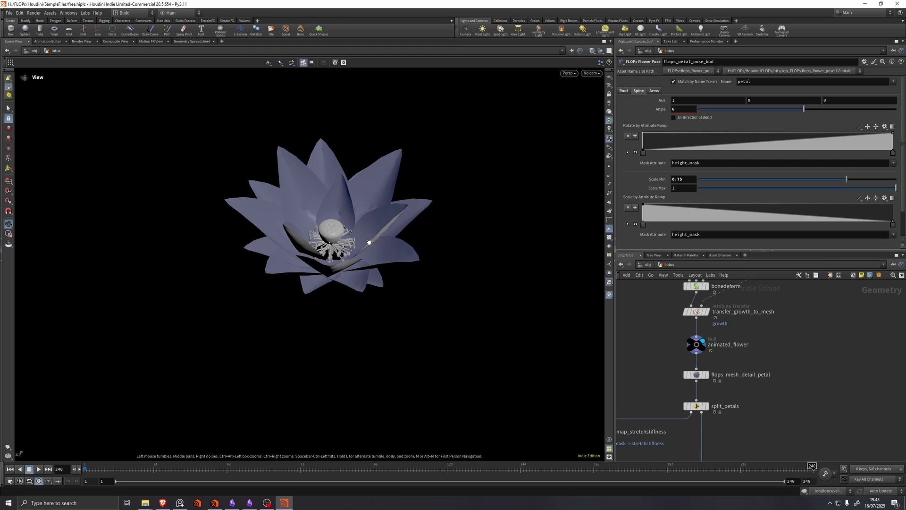
- Inspect the seed pod and stamens at the centre of the lotus close up
right_drag(369, 242, 415, 192)
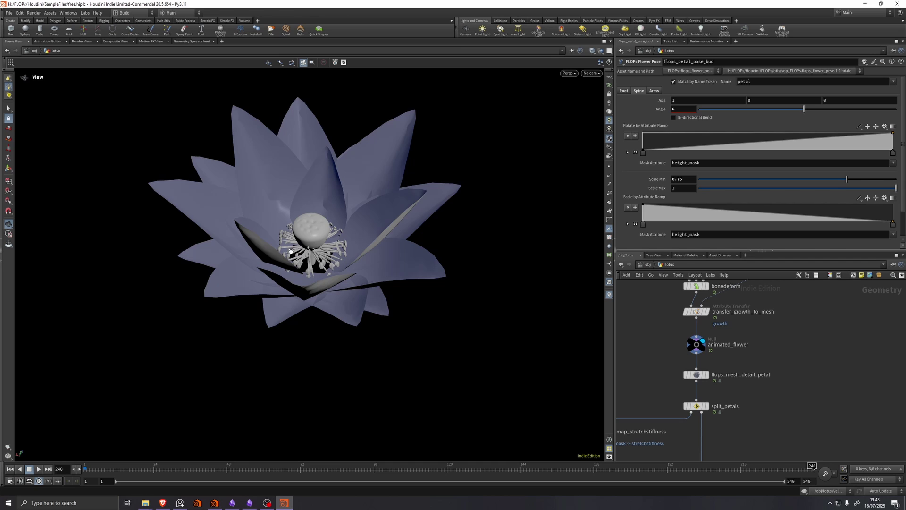
scroll(290, 251, up, 6)
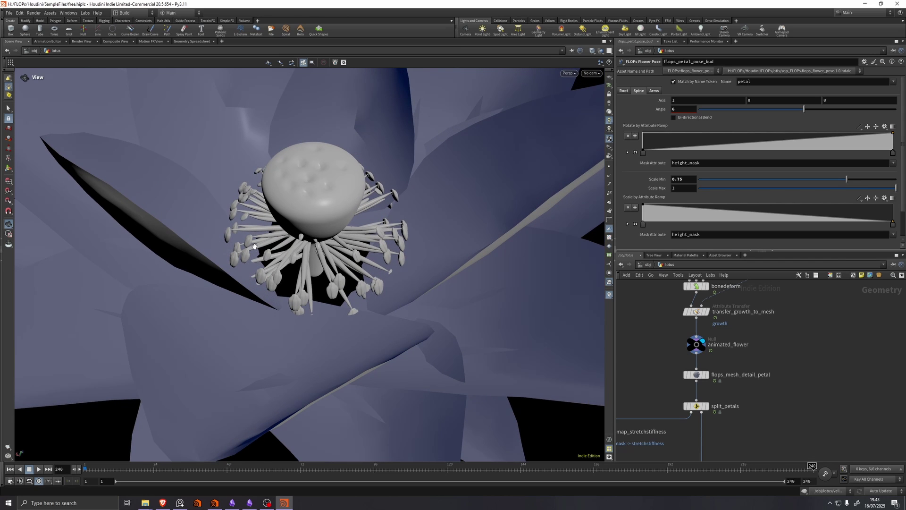
mouse_move(228, 236)
mouse_down()
mouse_move(227, 217)
mouse_move(231, 238)
mouse_up()
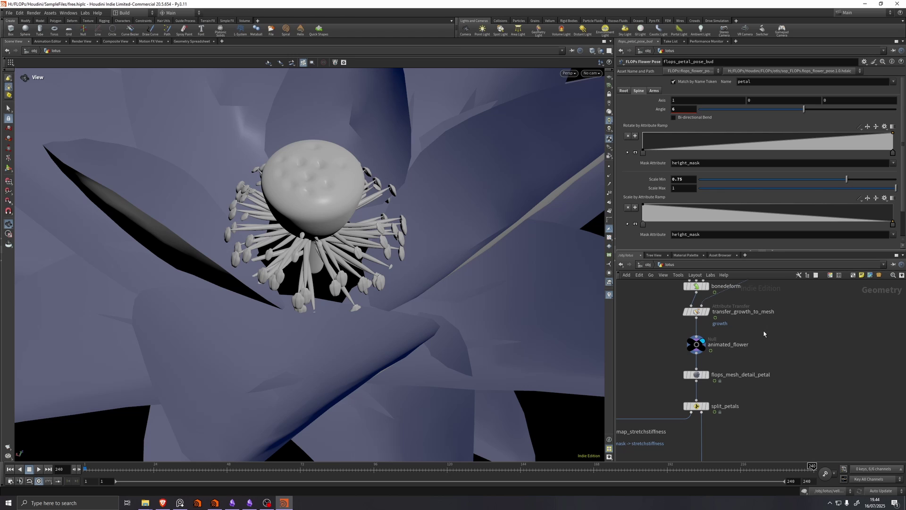
- Display the flops_copy_capture1 node in the Petals group of the lotus network
scroll(763, 333, down, 3)
middle_drag(792, 304, 783, 386)
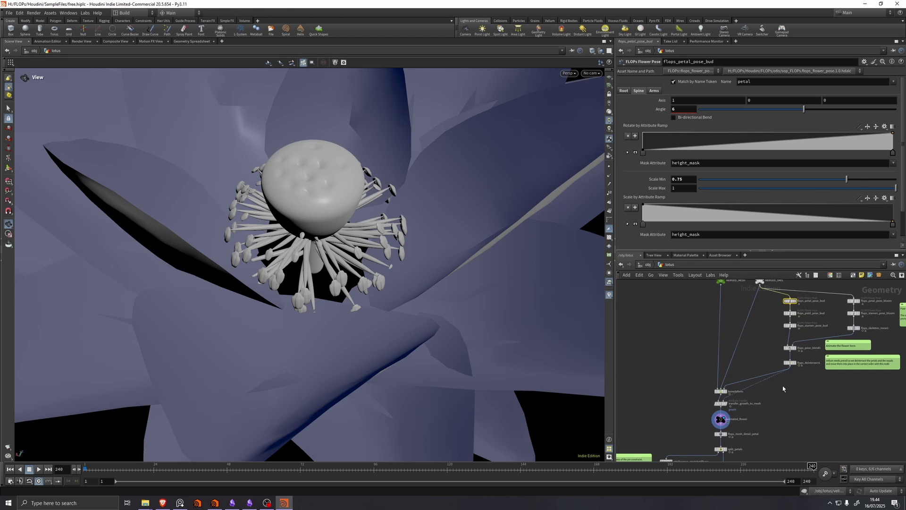
middle_drag(771, 321, 742, 405)
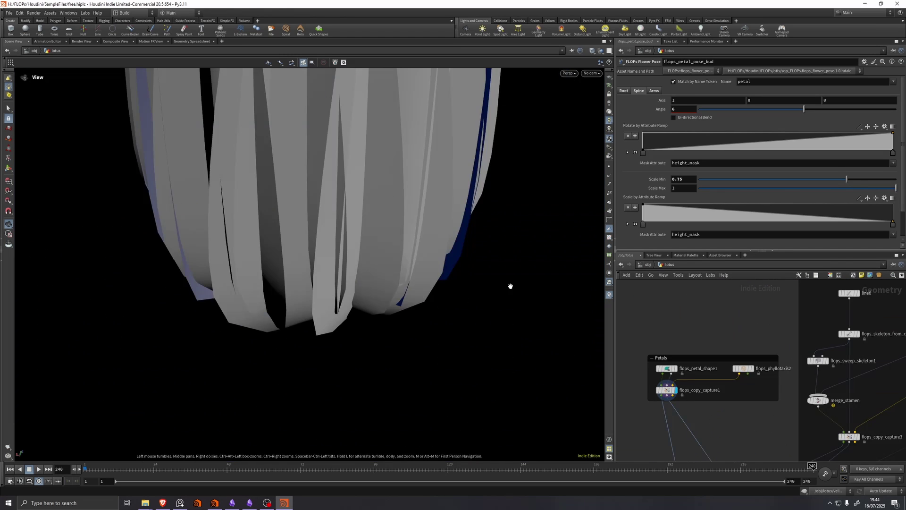
- Inspect the whole petal bud, then view the parameters of the flops_petal_shape1 and flops_copy_capture1 nodes in the Petals group
scroll(407, 230, down, 7)
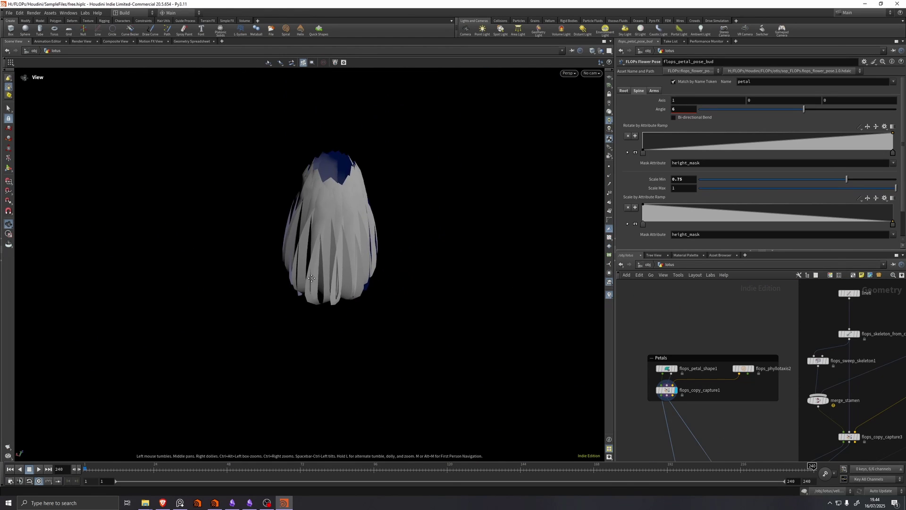
drag(329, 240, 322, 255)
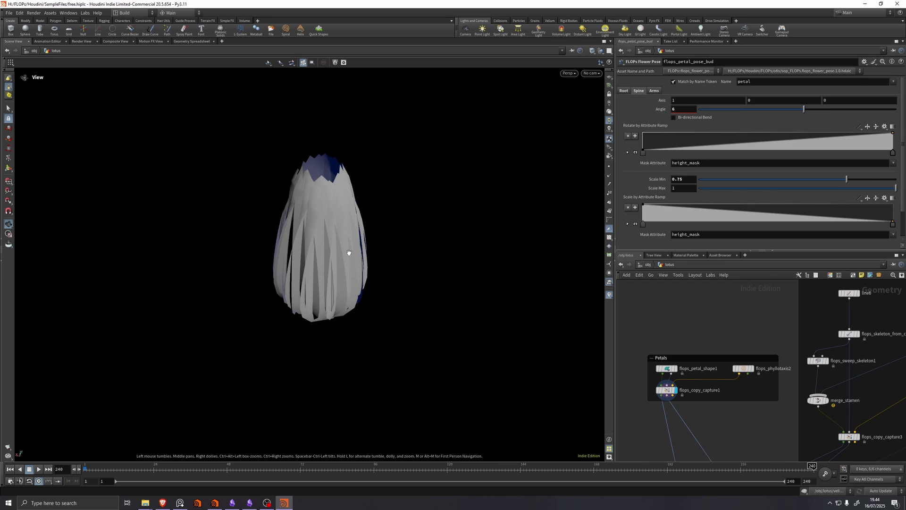
click(667, 368)
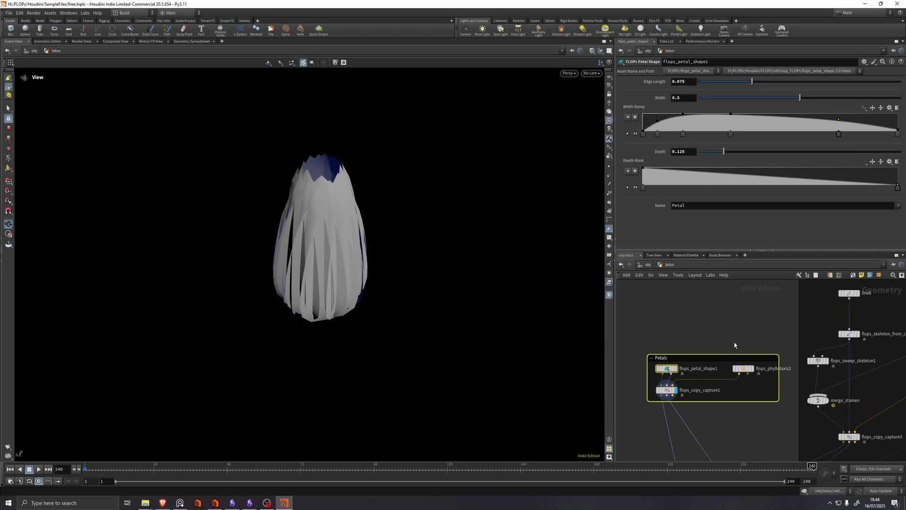
drag(734, 345, 750, 376)
click(668, 395)
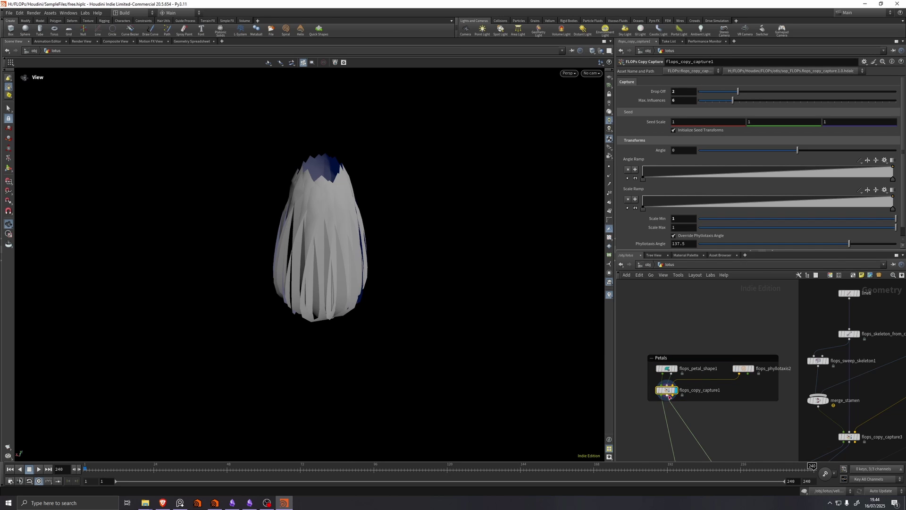
- Display line6, flops_skeleton_from_curve2 and flops_sweep_skeleton1 one after another in the Stamen group
mouse_move(723, 401)
middle_down()
mouse_move(722, 317)
mouse_move(655, 413)
middle_up()
middle_drag(711, 321, 628, 408)
scroll(648, 387, down, 2)
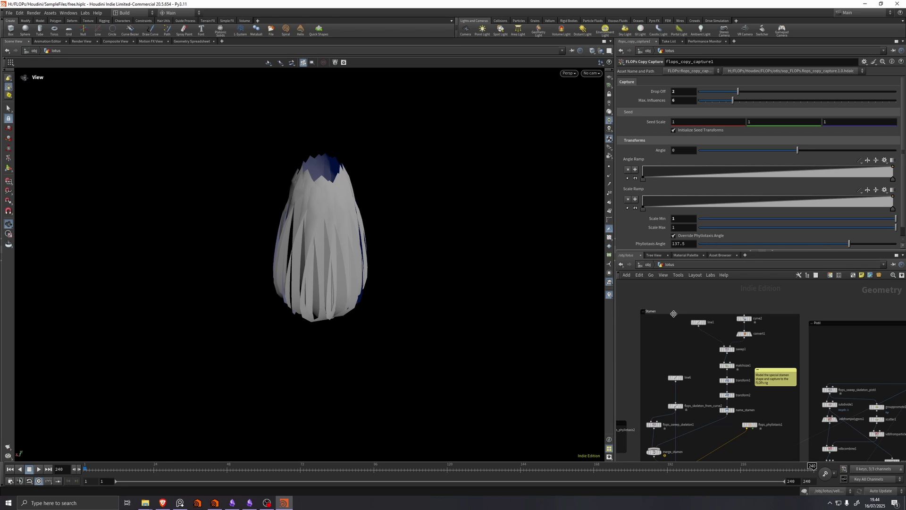
scroll(696, 343, up, 3)
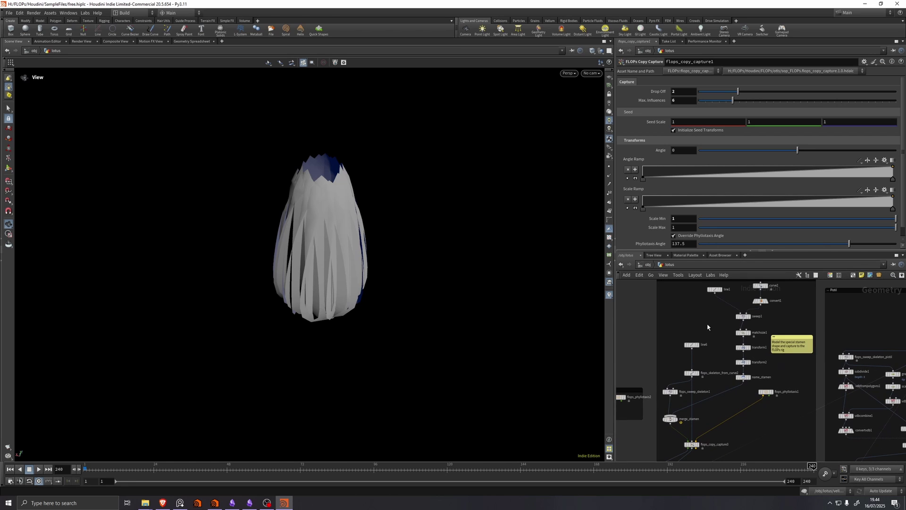
click(697, 343)
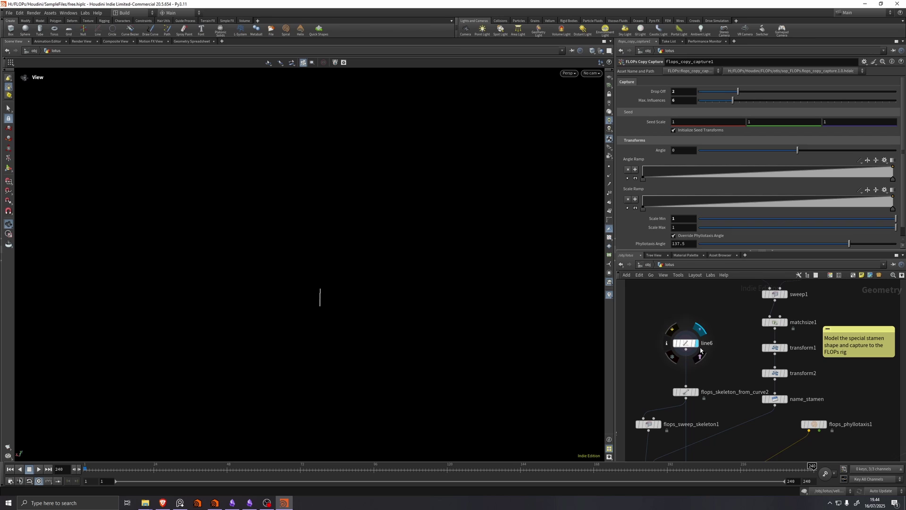
click(697, 391)
drag(711, 369, 684, 398)
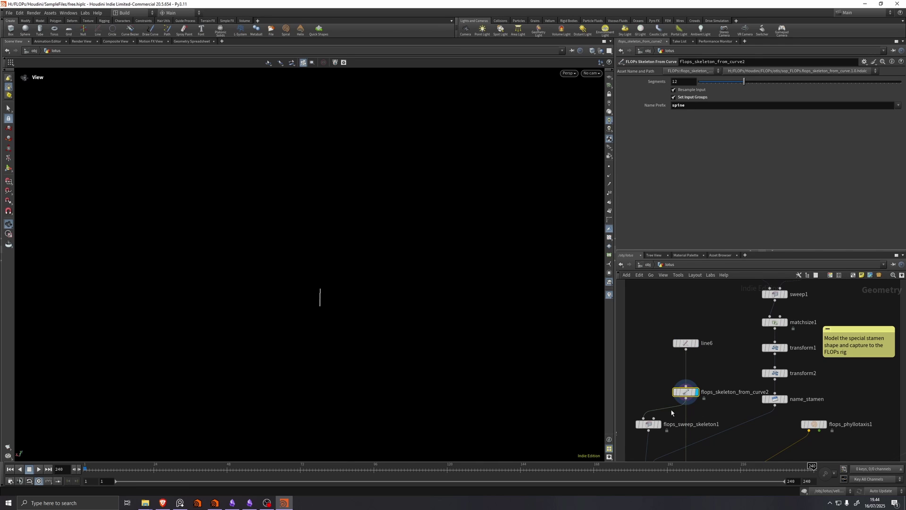
click(662, 424)
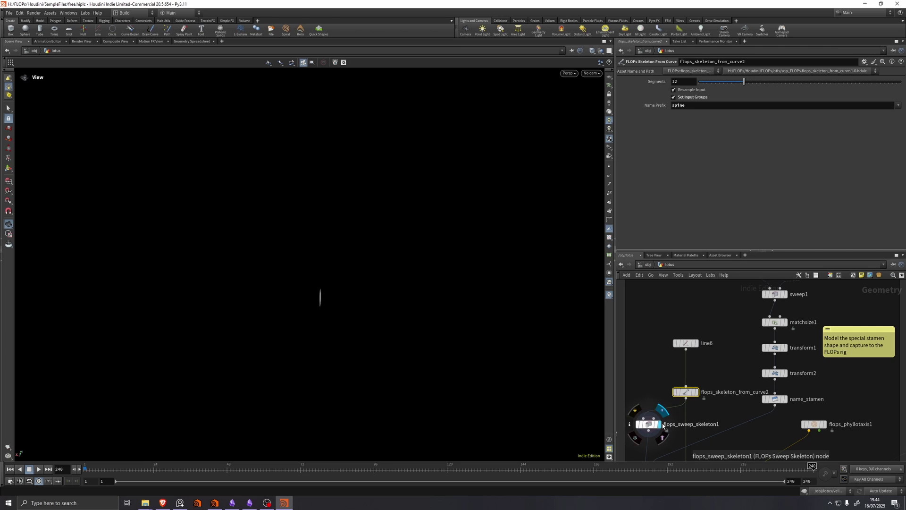
- Display the merge_stamen node, then the name_stamen node, and examine the modelled stamen tip up close
middle_drag(700, 408, 729, 346)
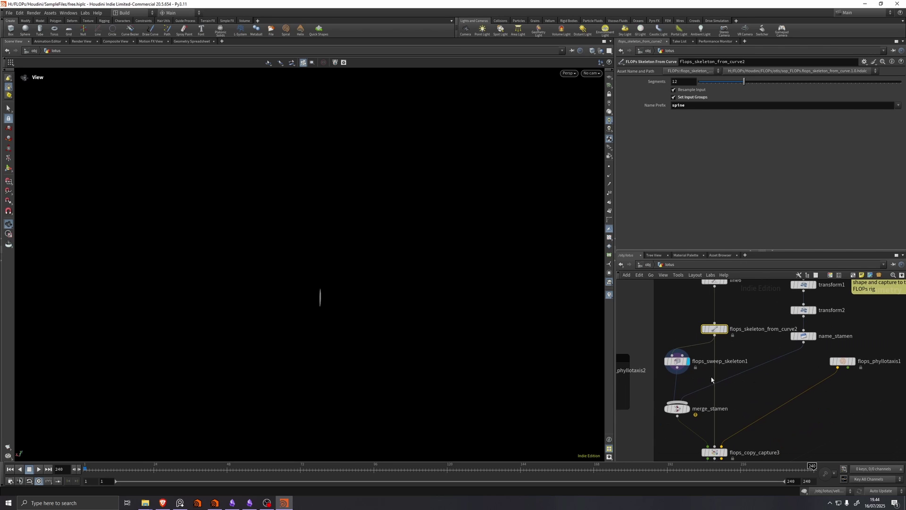
click(688, 409)
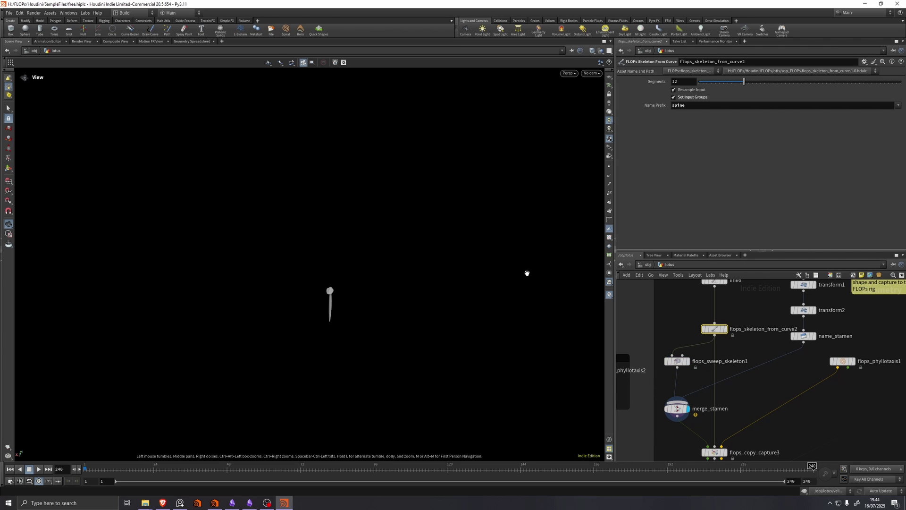
drag(325, 291, 293, 282)
middle_drag(779, 326, 720, 365)
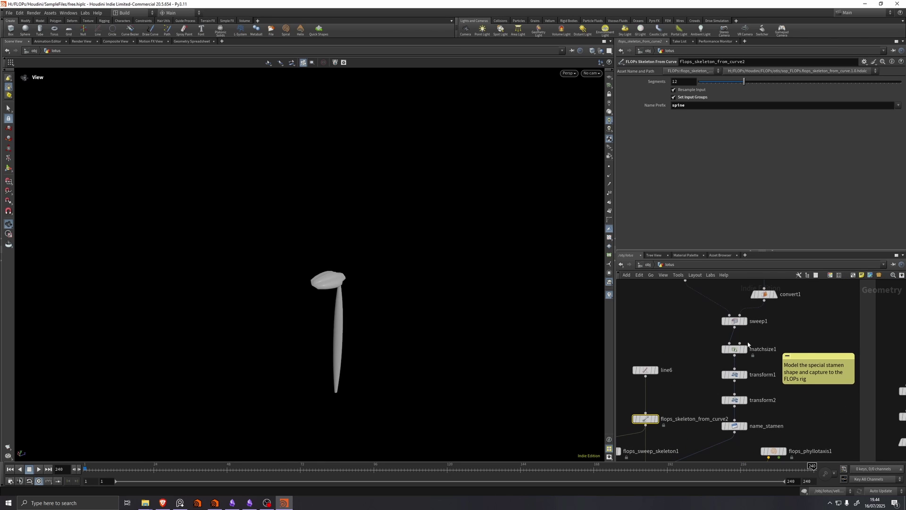
click(744, 427)
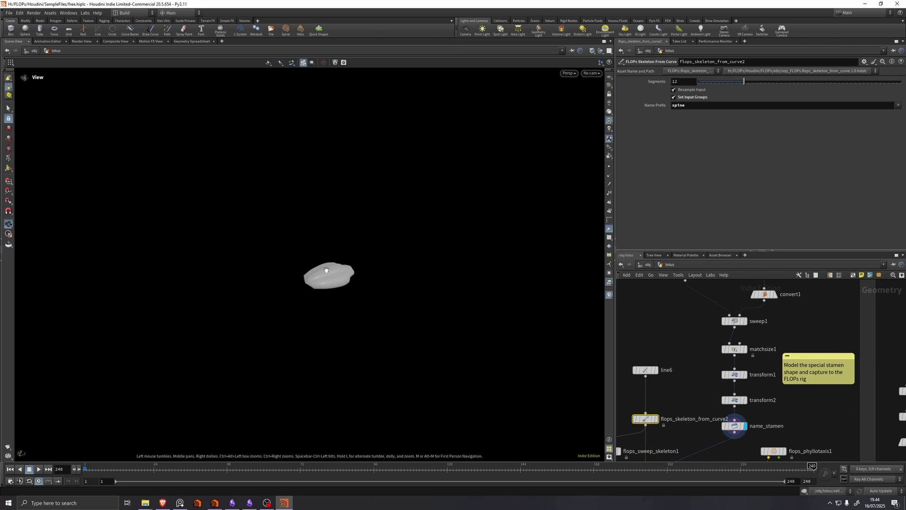
drag(326, 269, 335, 260)
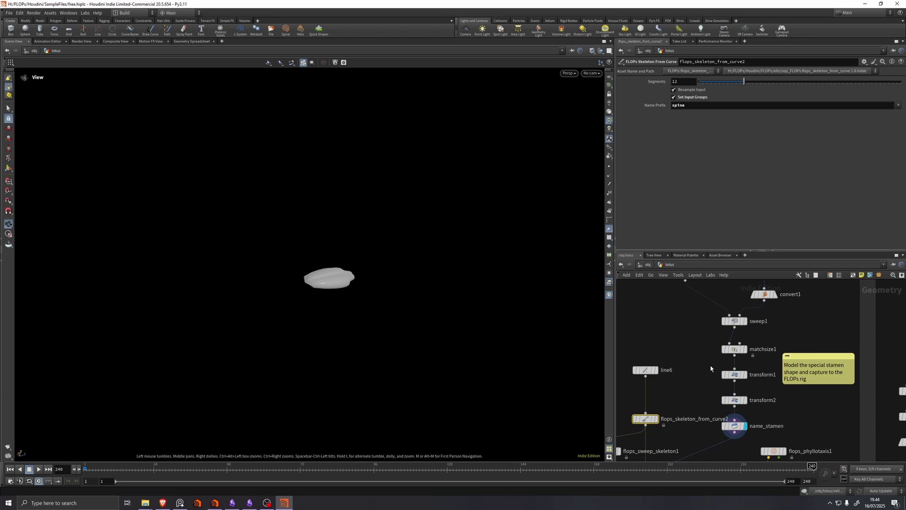
- Display merge_stamen and then flops_copy_capture3, view the flops_phyllotaxis1 parameters, and inspect the copied stamens from further away
middle_drag(706, 363, 765, 309)
click(693, 362)
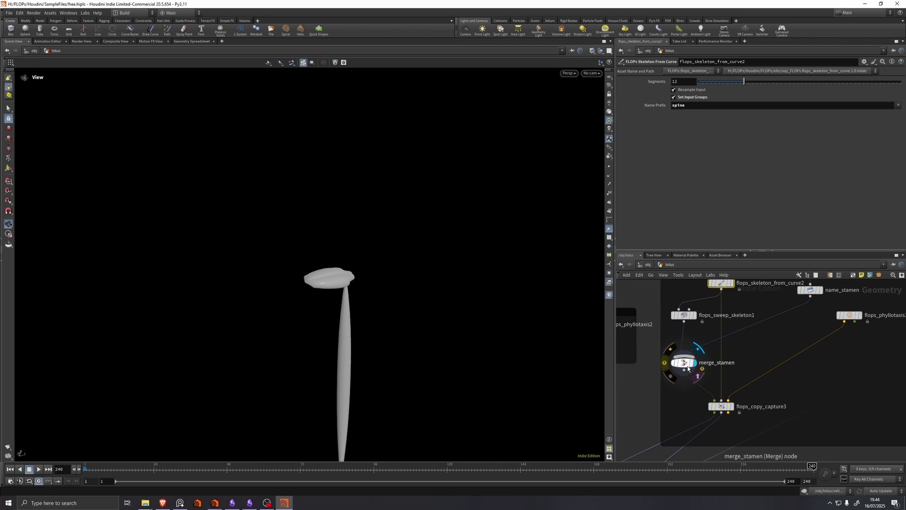
click(732, 407)
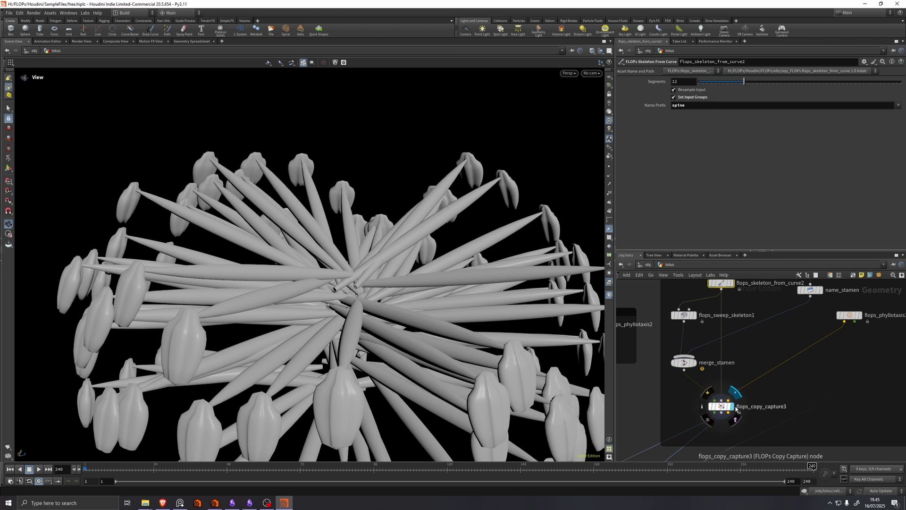
drag(776, 391, 692, 424)
click(847, 314)
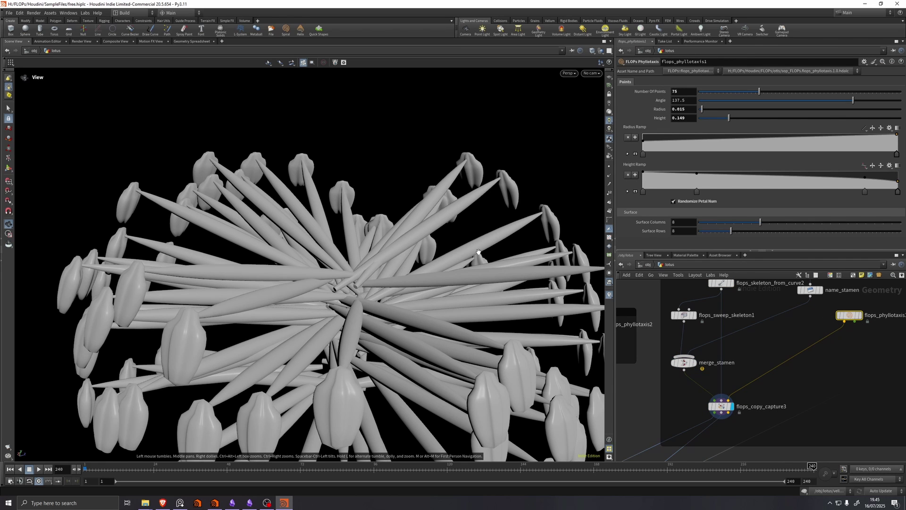
right_drag(478, 251, 316, 299)
drag(316, 299, 402, 319)
- Display line_pistil and then flops_skeleton_from_curve1 in the Pistil group, with their parameters shown
middle_drag(848, 361, 686, 373)
scroll(746, 367, down, 3)
middle_drag(783, 310, 721, 356)
scroll(734, 323, up, 3)
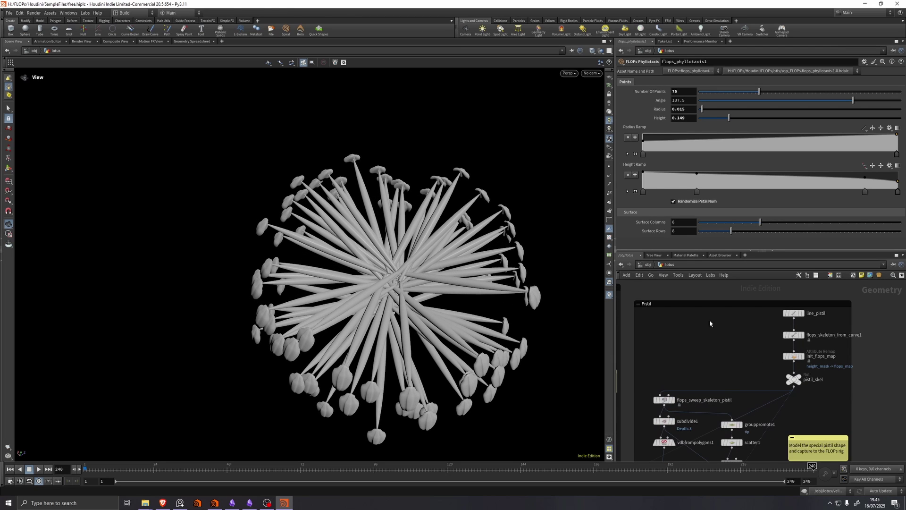
click(802, 313)
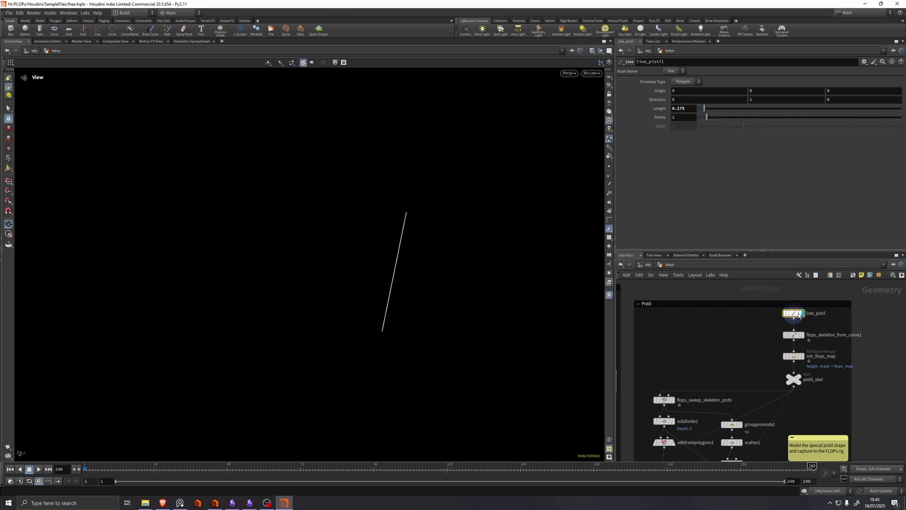
click(796, 336)
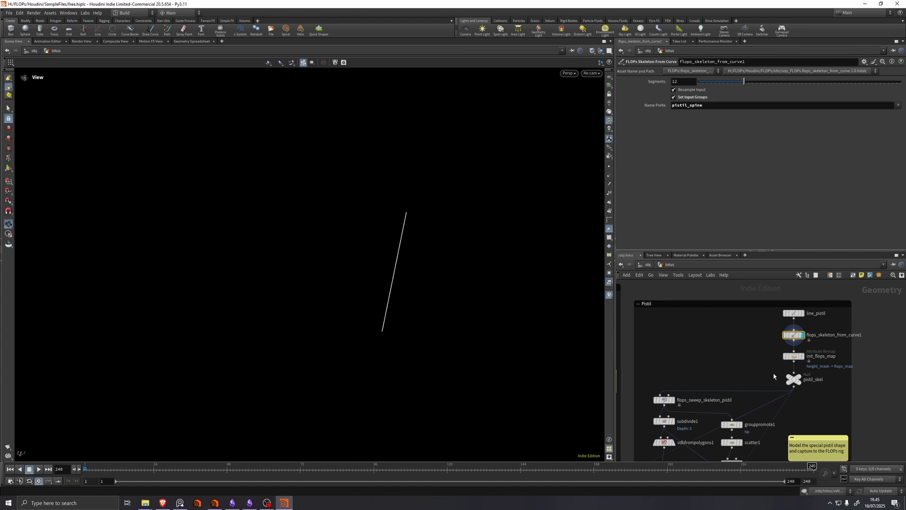
- Display the flops_sweep_skeleton_pistil node with its parameters and examine the swept pistil shape from the side
middle_drag(755, 383, 792, 329)
click(710, 346)
click(701, 346)
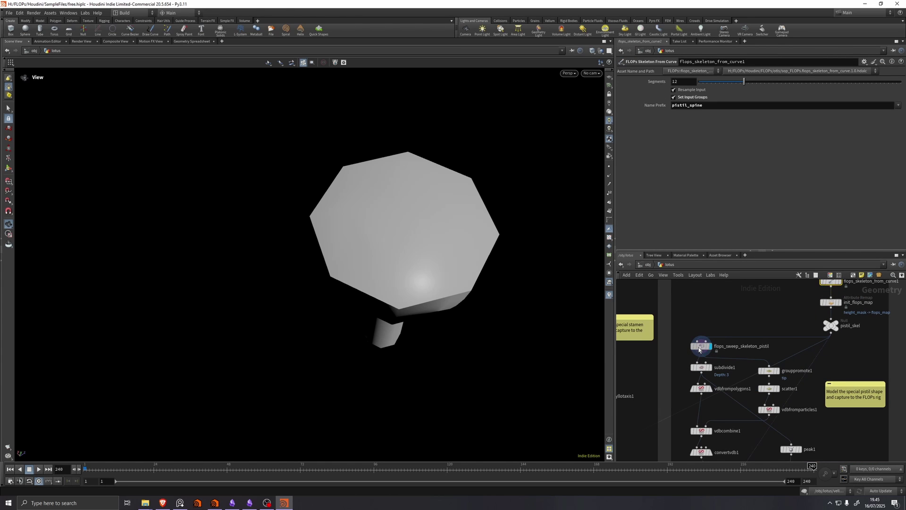
drag(441, 243, 444, 208)
- Display ray1 and then captureproximity_pistil with its weighting parameters, and inspect the dimpled pistil mesh from slightly above
scroll(741, 361, down, 3)
middle_drag(732, 385, 701, 298)
scroll(702, 305, up, 4)
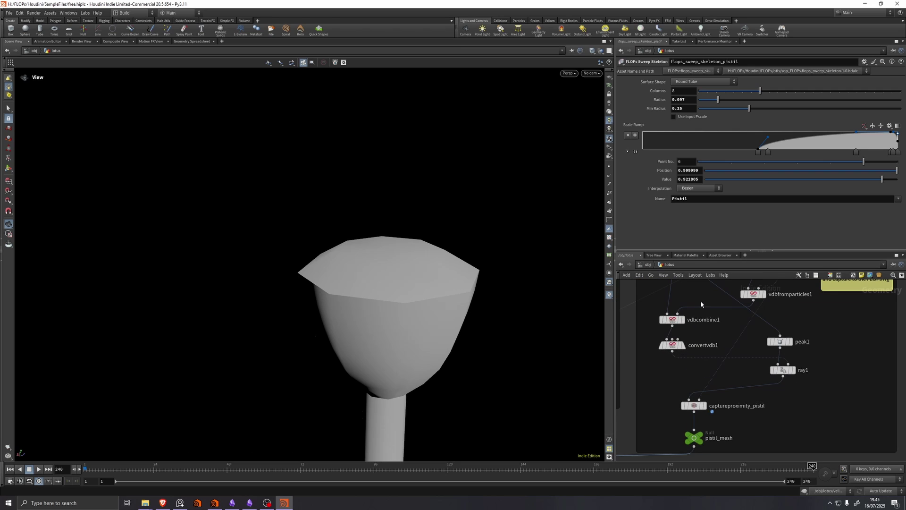
click(794, 370)
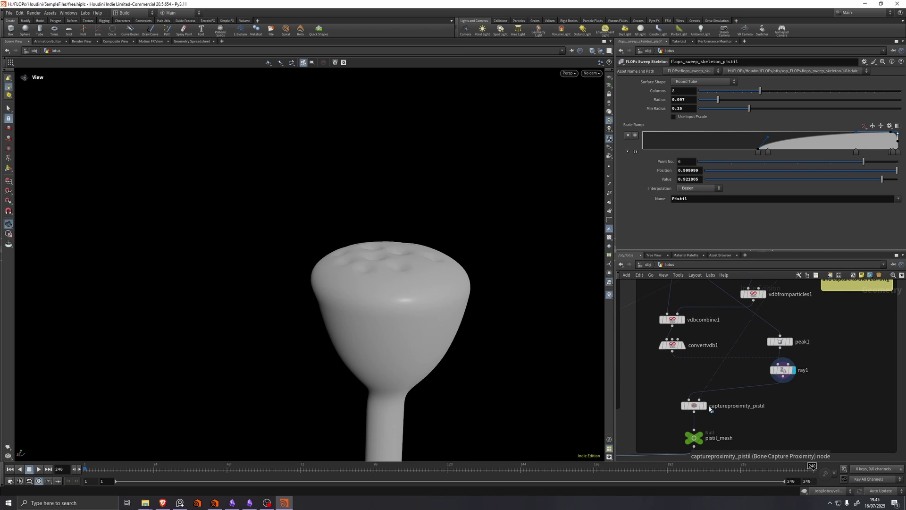
mouse_move(706, 411)
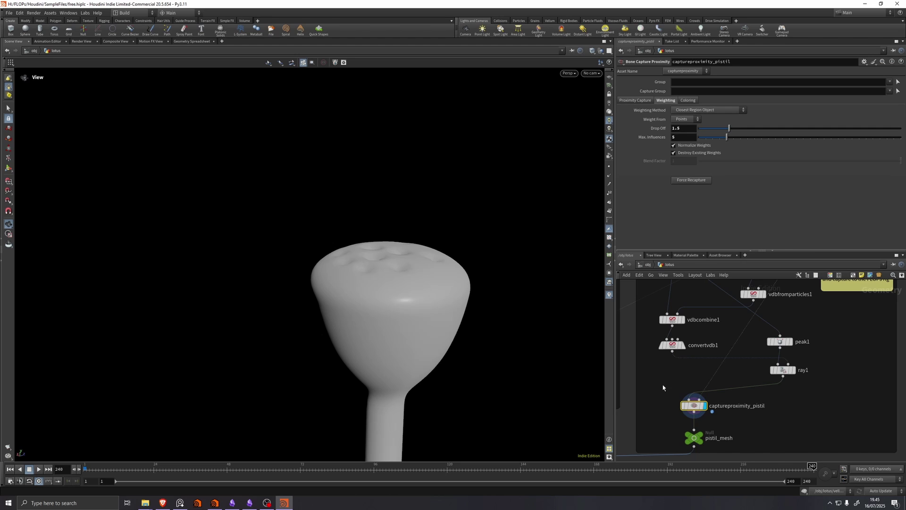
mouse_move(696, 405)
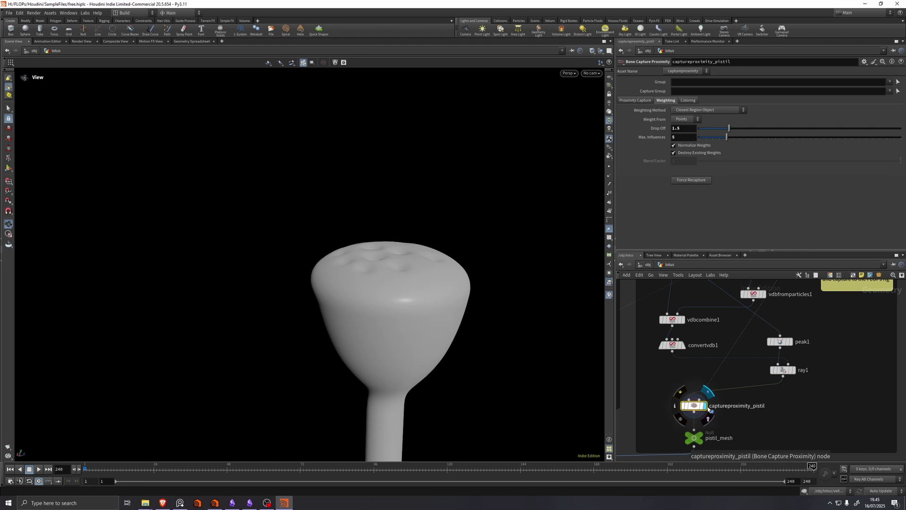
drag(406, 302, 409, 327)
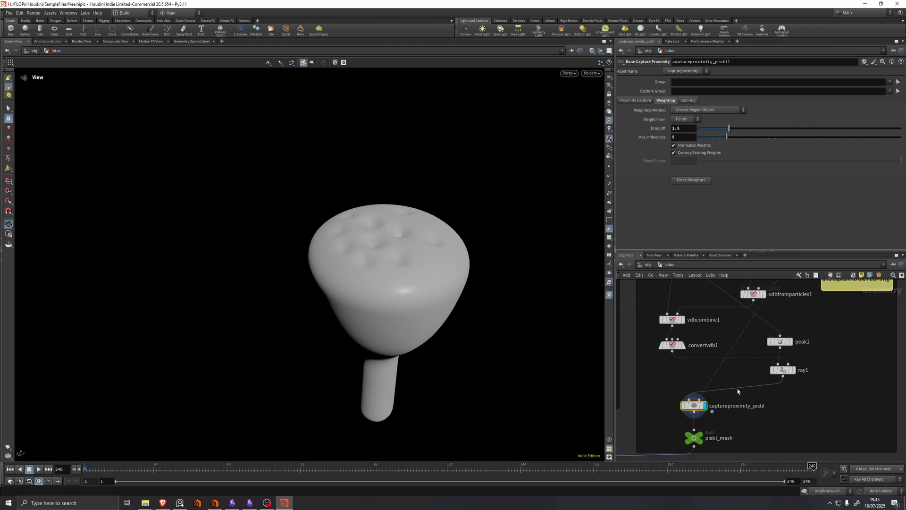
- Display the pistil_skel null and then the pistil_mesh null to compare the pistil's skeleton and mesh outputs
scroll(712, 409, down, 3)
middle_drag(677, 442, 790, 366)
scroll(775, 376, down, 2)
middle_drag(727, 385, 707, 383)
scroll(805, 354, up, 3)
scroll(805, 354, down, 1)
middle_drag(837, 320, 748, 452)
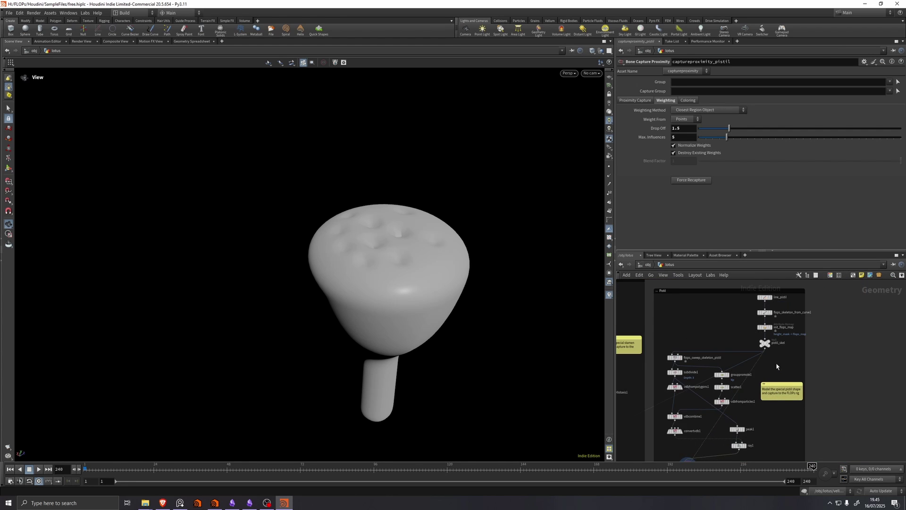
scroll(782, 346, up, 2)
click(765, 339)
middle_drag(783, 351, 839, 299)
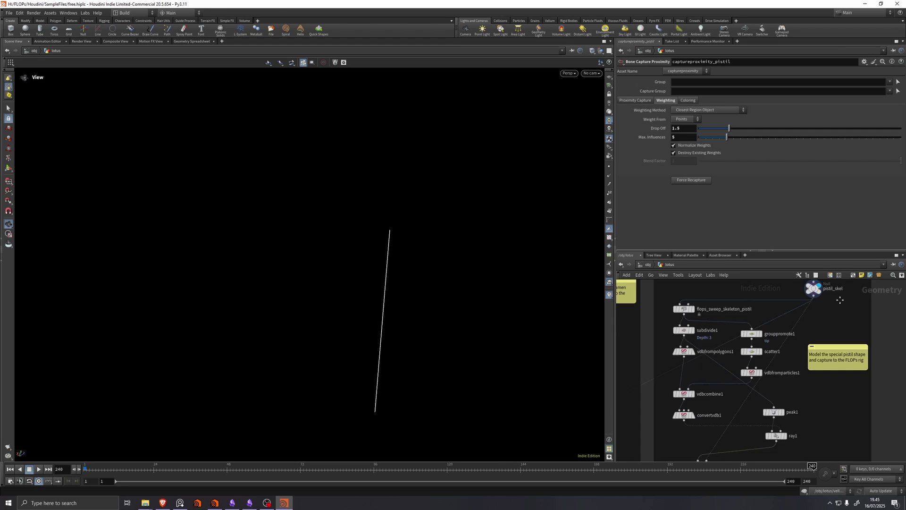
middle_drag(751, 445, 851, 307)
click(808, 352)
- Display flops_copy_capture3 in the Stamen group again and view its capture and transform parameters
middle_drag(684, 327, 764, 404)
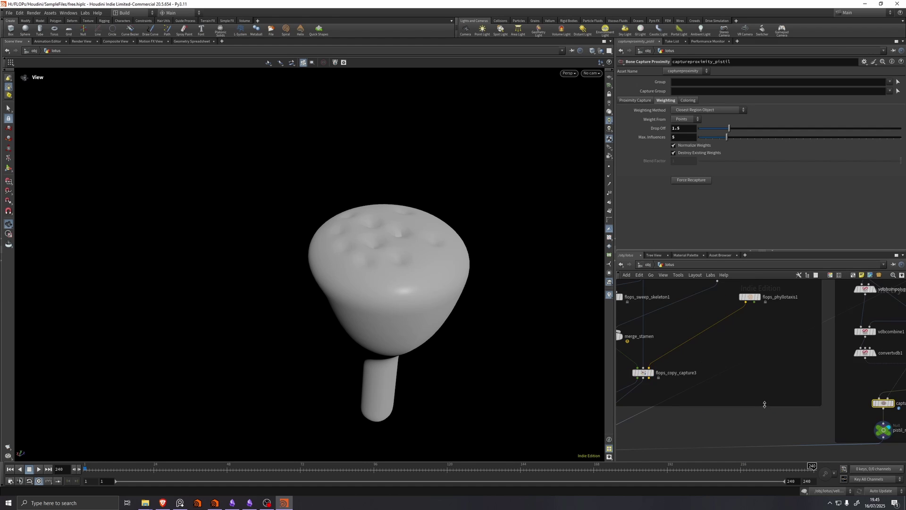
middle_drag(688, 395, 748, 382)
scroll(748, 383, up, 2)
click(756, 365)
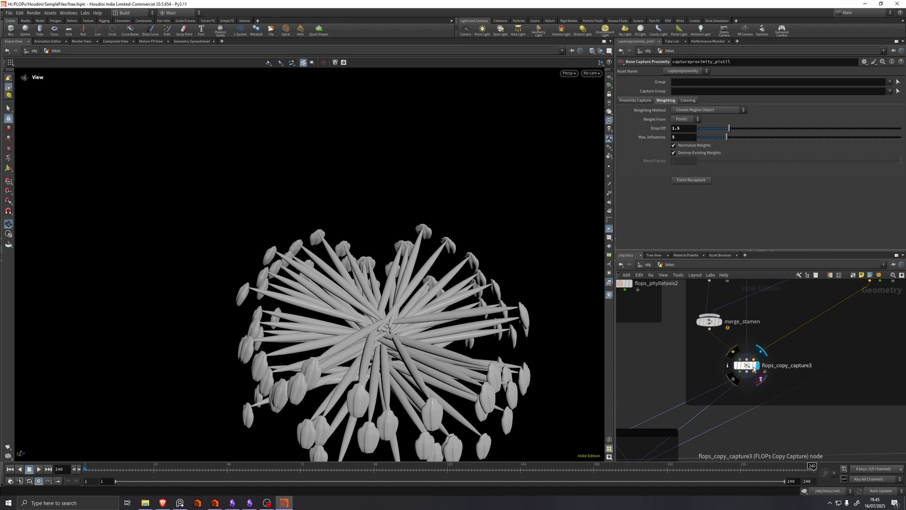
click(746, 365)
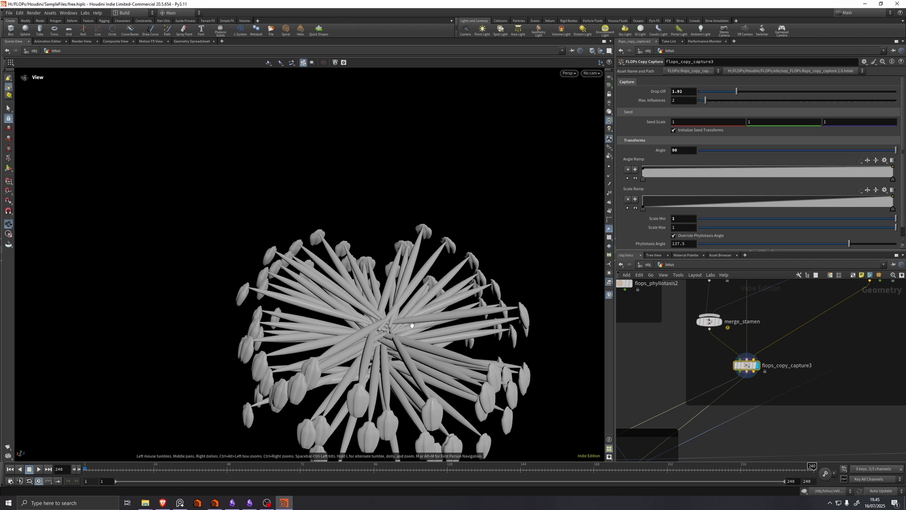
- Display the merge_mesh node in the merge group and show its list of input operators
middle_drag(663, 385, 763, 300)
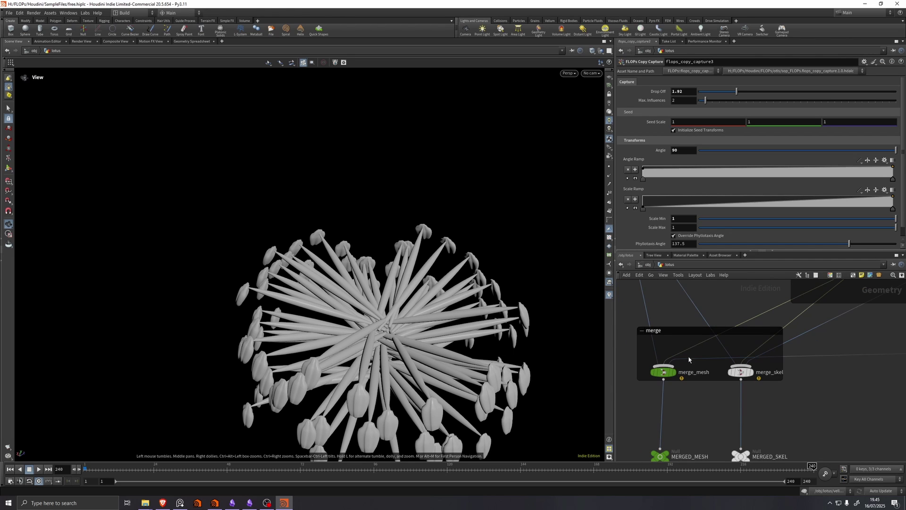
scroll(684, 335, down, 3)
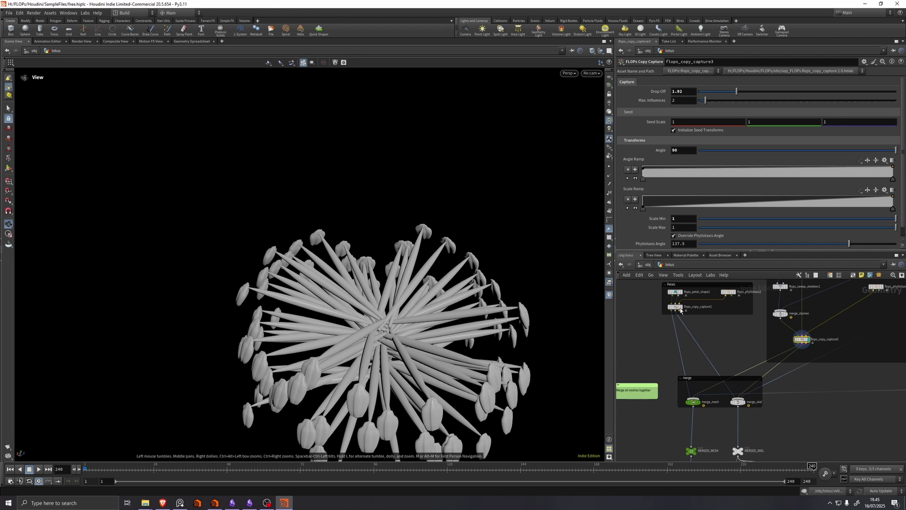
middle_drag(815, 358, 786, 360)
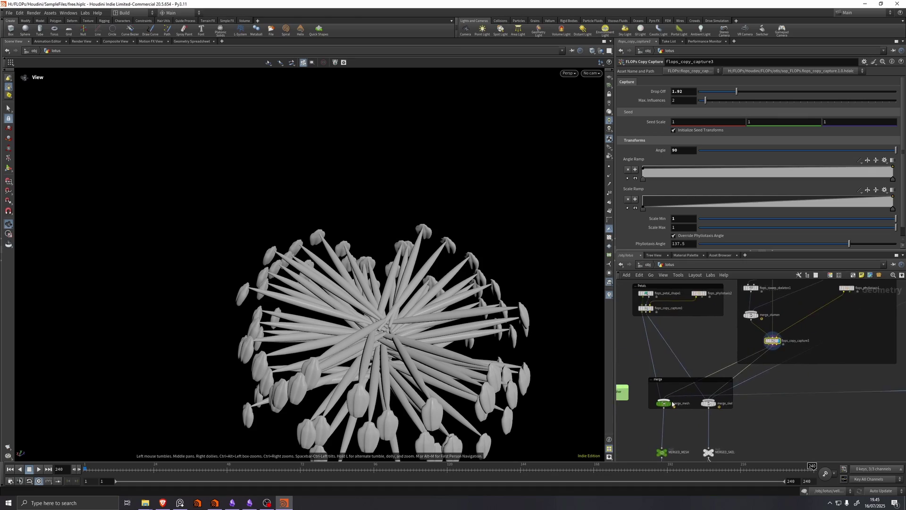
scroll(664, 405, up, 3)
click(674, 403)
click(665, 402)
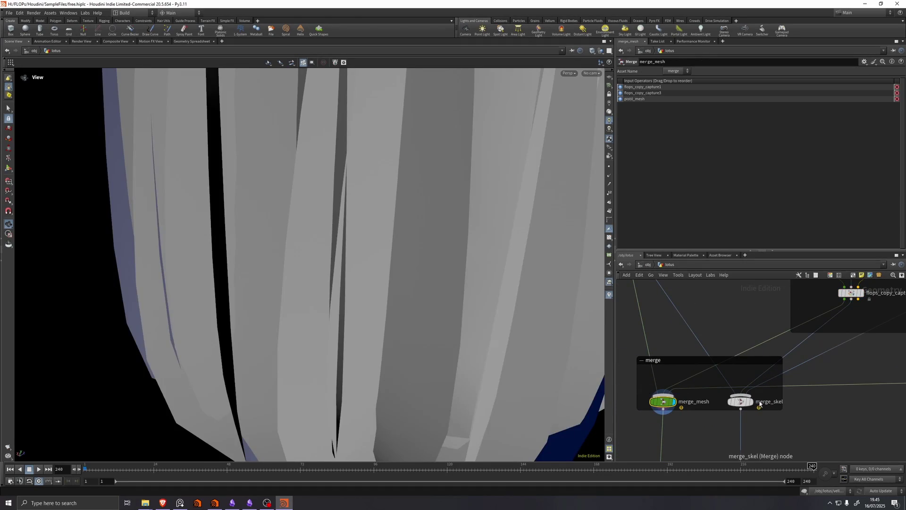
- Display the merge_skel node in the merge group and inspect the whole merged skeleton from the side
click(750, 401)
scroll(307, 317, down, 5)
scroll(697, 349, down, 4)
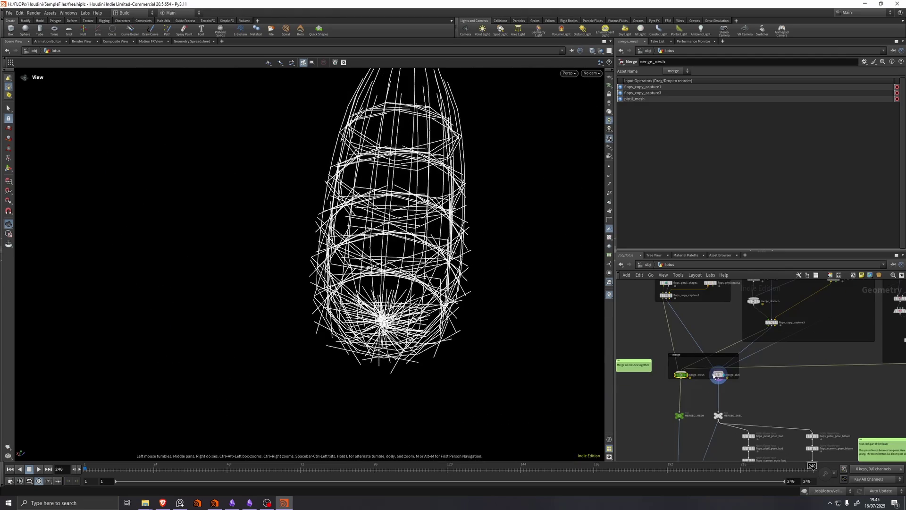
drag(490, 317, 385, 290)
scroll(758, 394, up, 3)
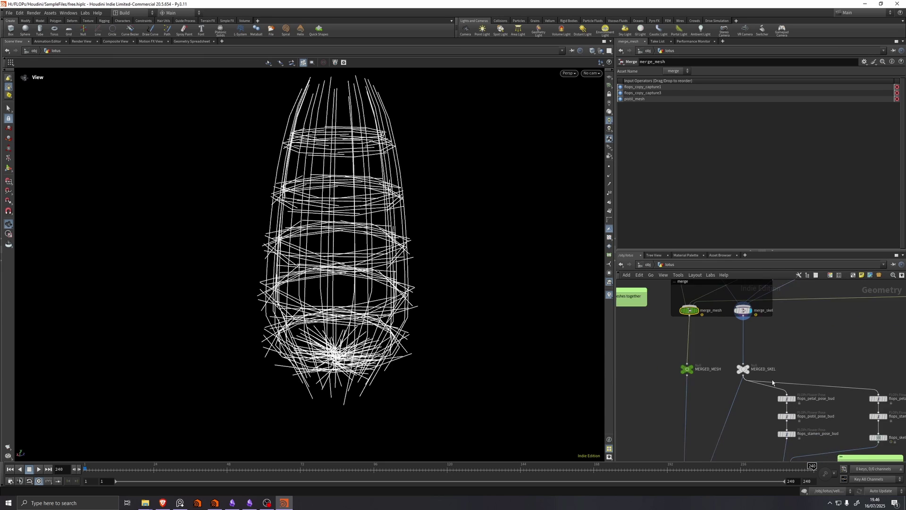
- Display flops_petal_pose_bud below MERGED_SKEL and view its petal spine rotation and scale parameters
middle_drag(757, 399, 717, 344)
scroll(724, 357, down, 4)
scroll(716, 345, up, 3)
scroll(717, 346, up, 1)
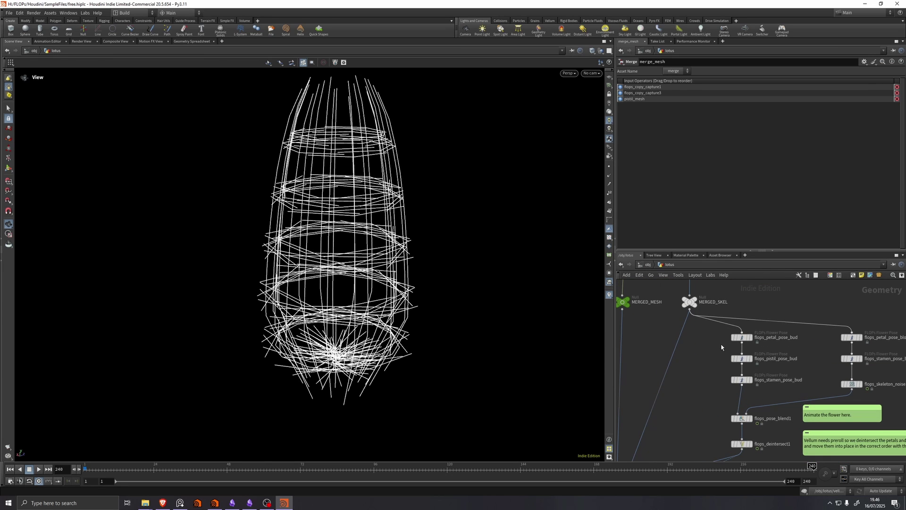
click(741, 336)
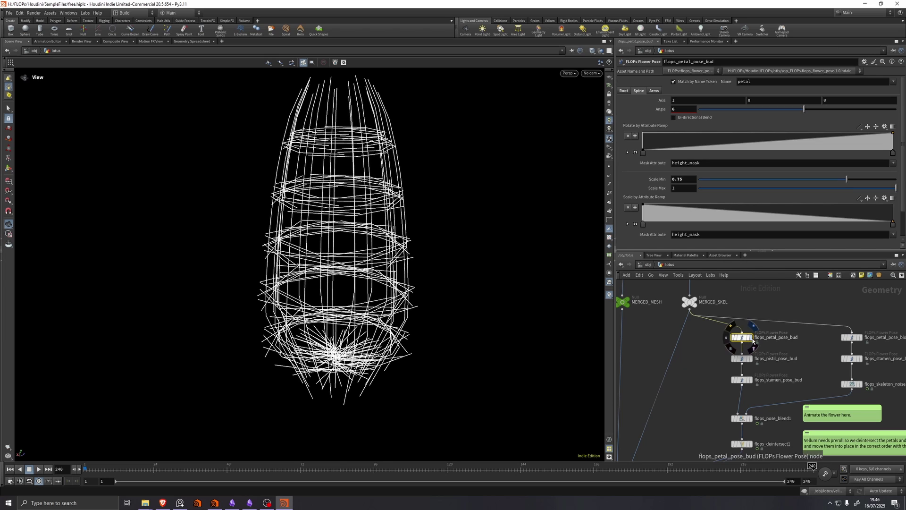
click(751, 337)
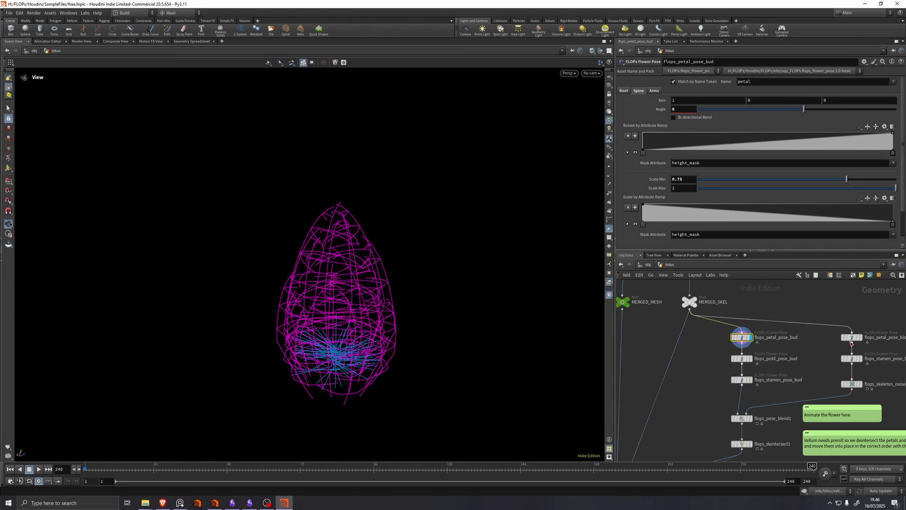
- Display the petal bloom pose and flops_skeleton_noise1, viewing the opened skeleton from slightly above
click(860, 336)
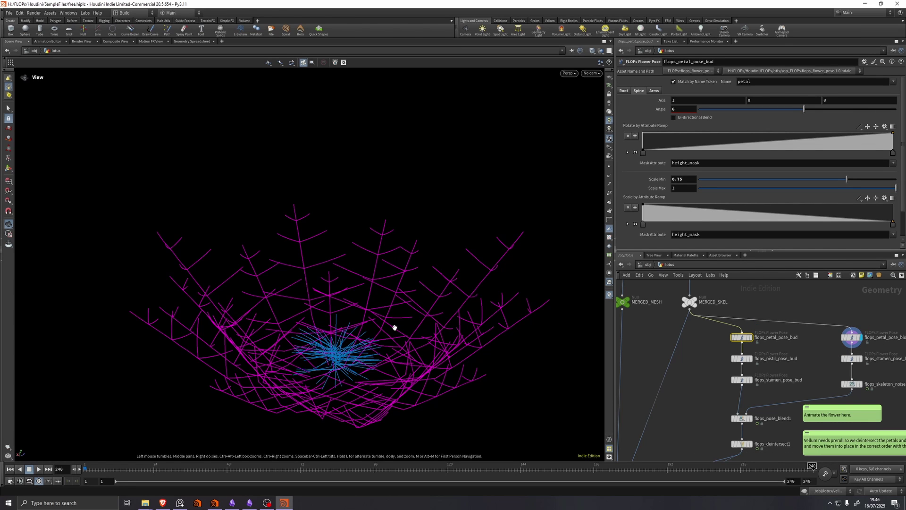
mouse_move(394, 327)
mouse_down()
mouse_move(394, 293)
mouse_move(390, 330)
mouse_up()
click(751, 379)
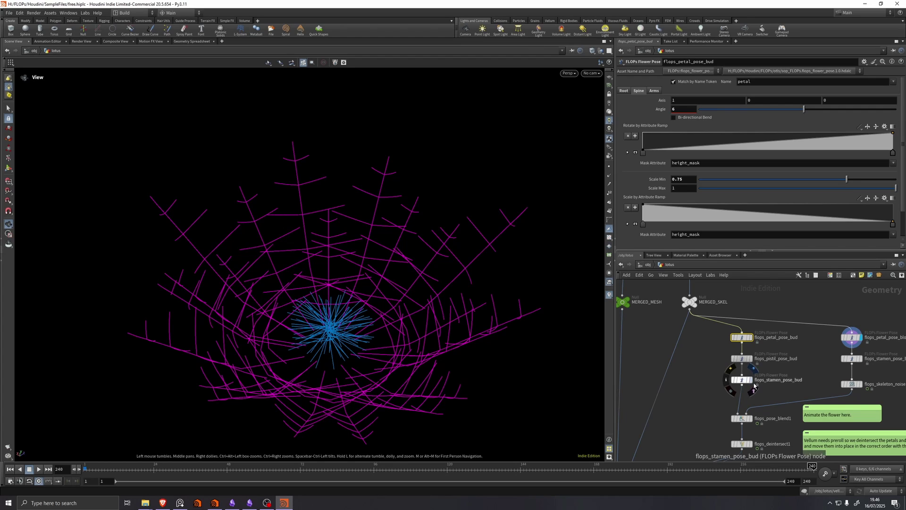
click(865, 384)
- Display flops_pose_blend1 with its animation parameters and scrub the timeline to preview the bud-to-bloom blend
middle_drag(865, 386, 840, 323)
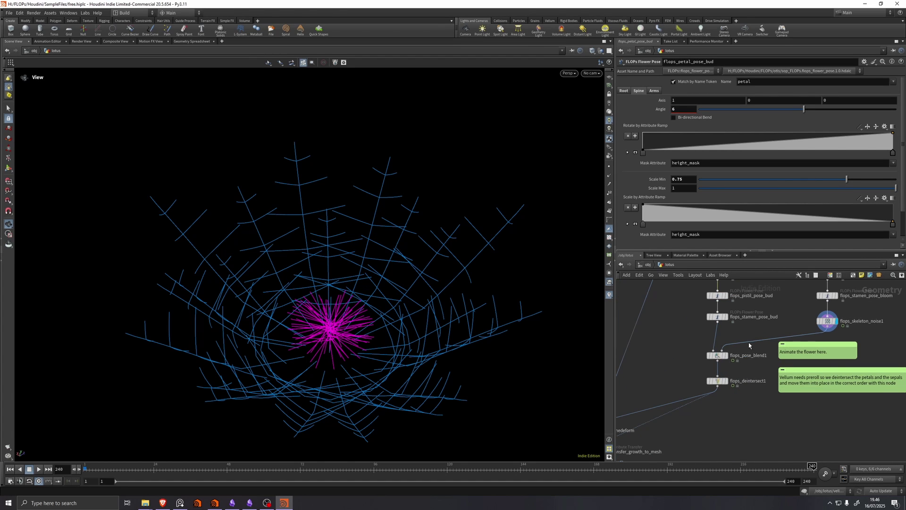
click(720, 357)
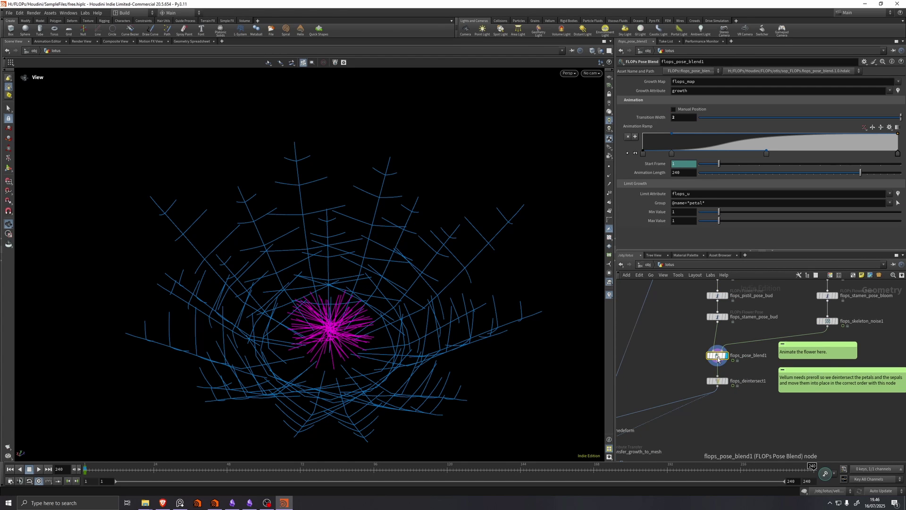
drag(233, 467, 433, 465)
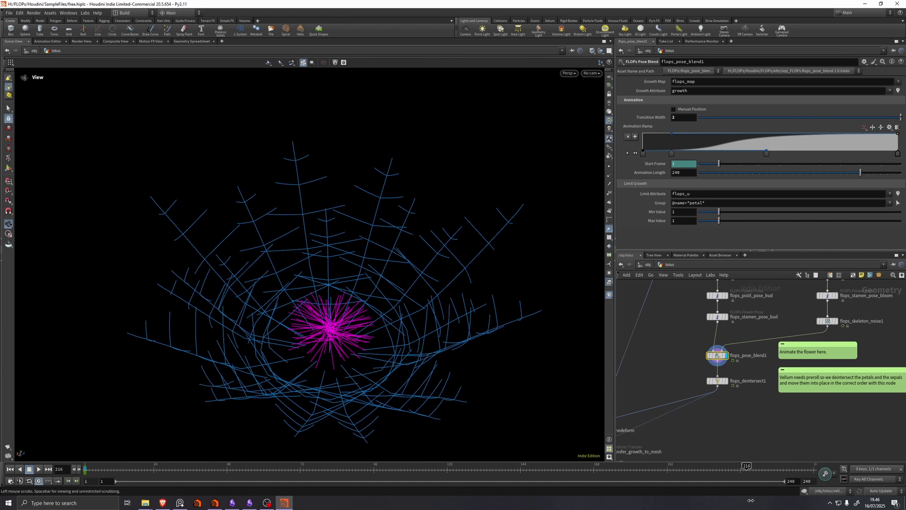
- Display flops_deintersect1 and scrub the timeline to frame 230 to preview the deintersected skeleton animation
middle_drag(683, 369, 703, 332)
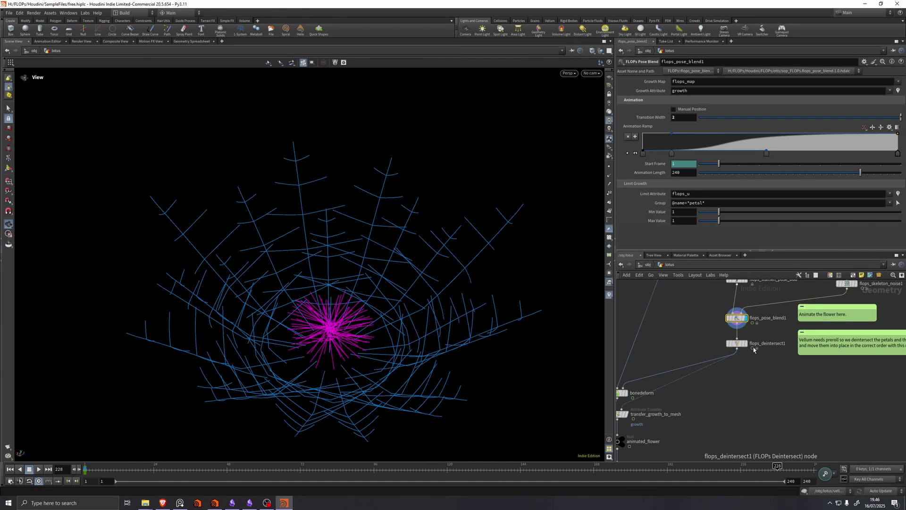
click(745, 344)
drag(416, 471, 807, 467)
- Display the bonedeform node and scrub the timeline to frame 240 to preview the deformed flower mesh
middle_drag(741, 445, 809, 411)
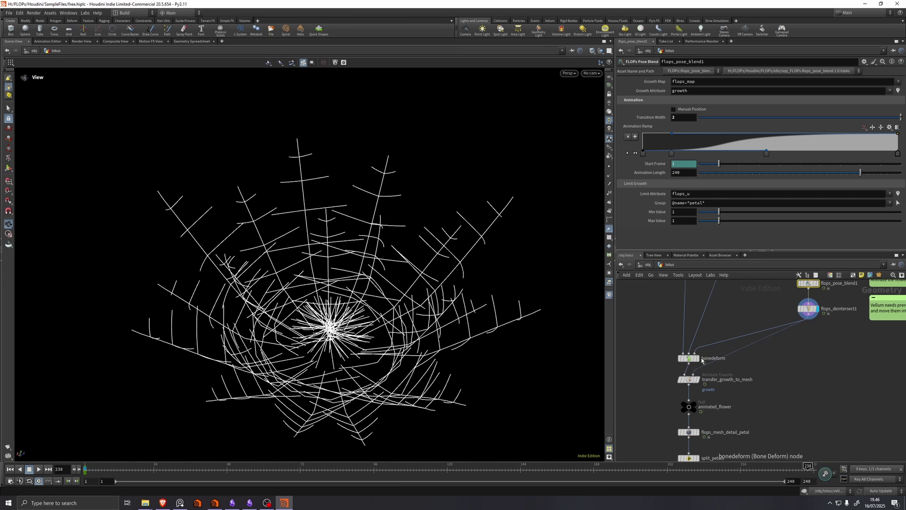
click(698, 358)
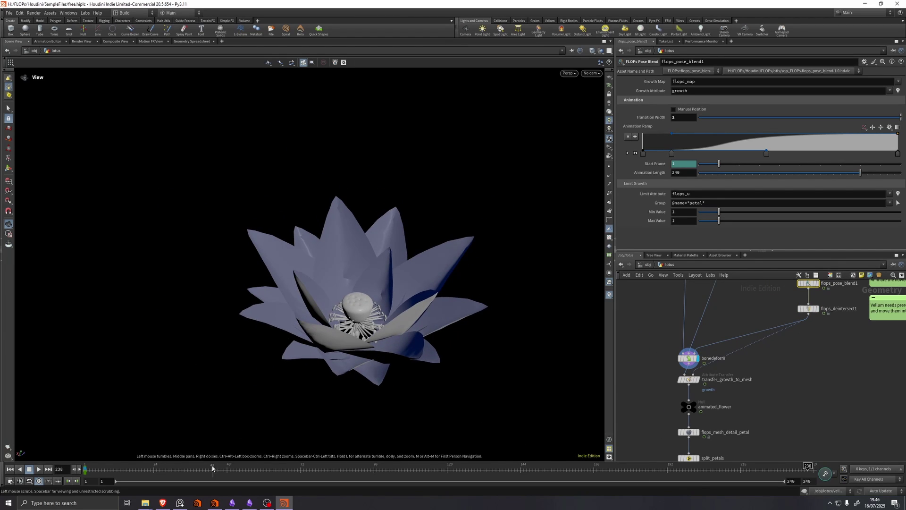
mouse_move(212, 469)
mouse_down()
mouse_move(762, 469)
mouse_move(813, 481)
mouse_up()
- Display flops_mesh_detail_petal and scrub to frame 240 to preview the added petal detail
middle_drag(752, 438, 715, 329)
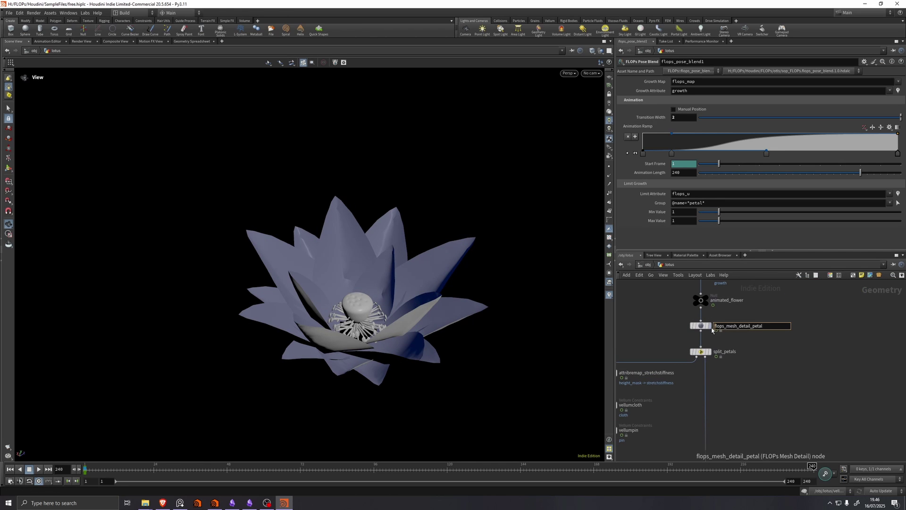
click(710, 326)
drag(352, 469, 676, 469)
drag(728, 486, 812, 476)
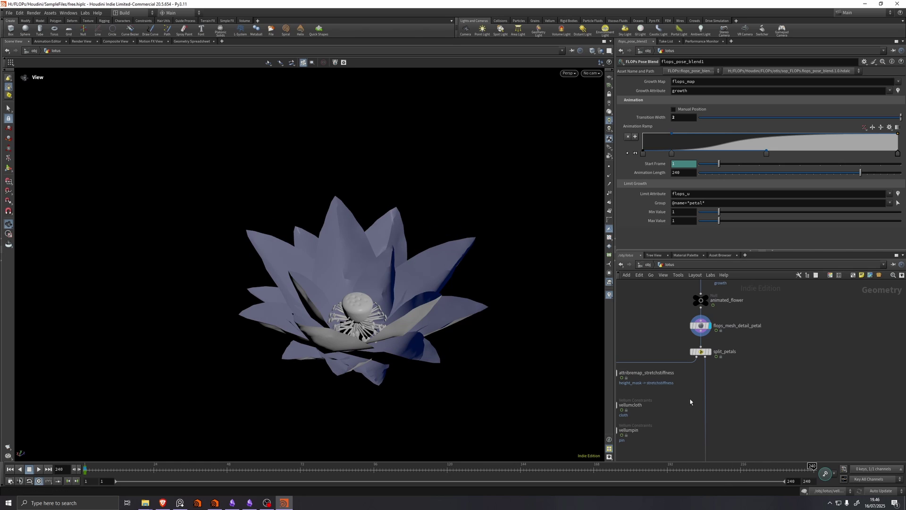
- Return to frame 1 and display the thicken node below vellumsolver, examining its post-process parameters and the thickened petals
middle_drag(662, 395, 722, 300)
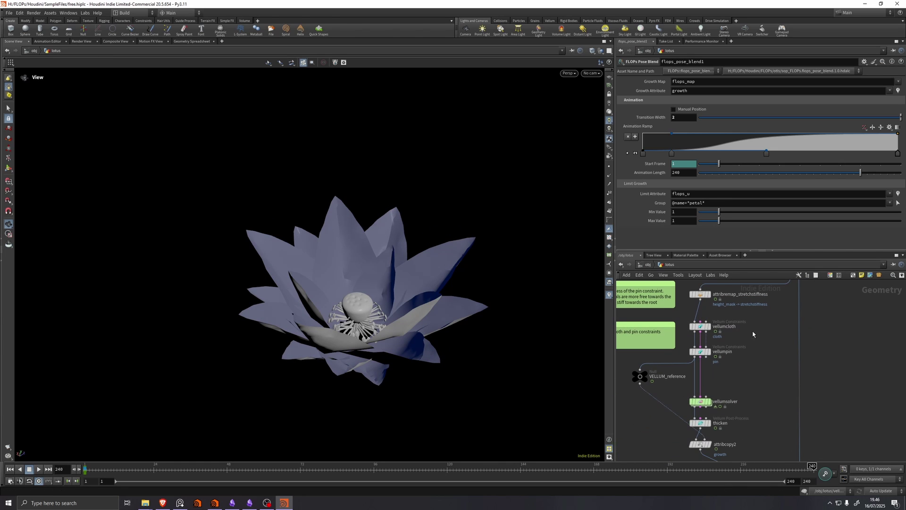
middle_drag(740, 440, 739, 409)
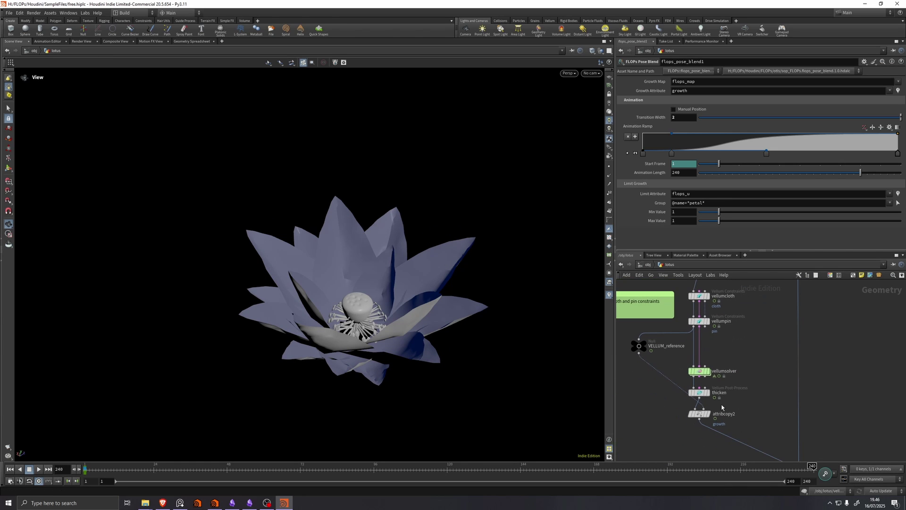
click(86, 468)
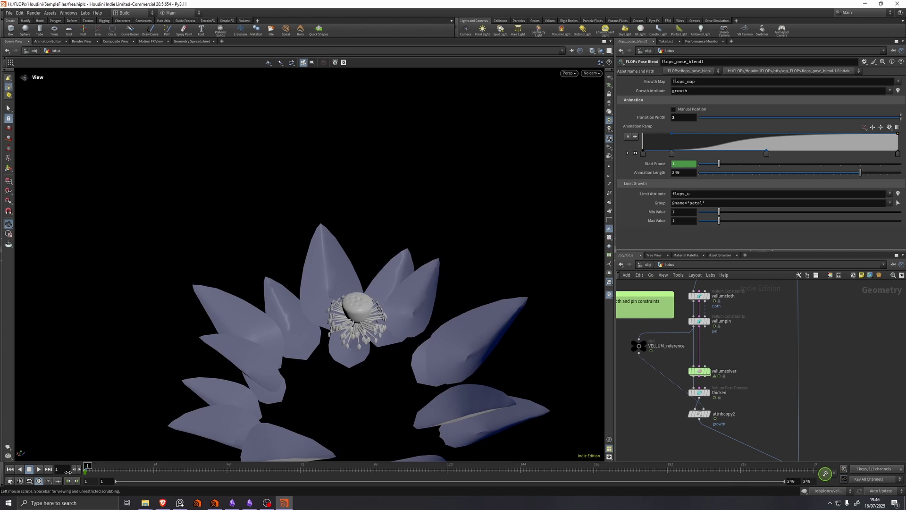
click(708, 393)
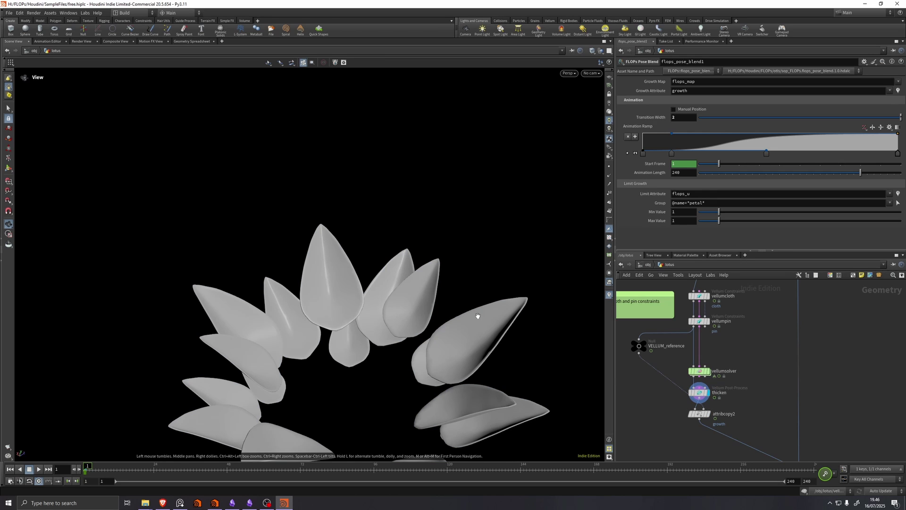
scroll(702, 391, up, 3)
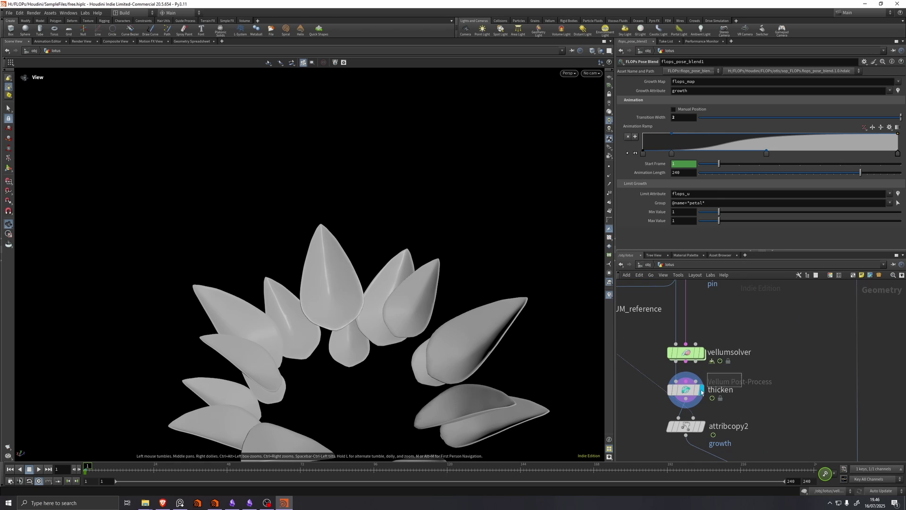
click(698, 390)
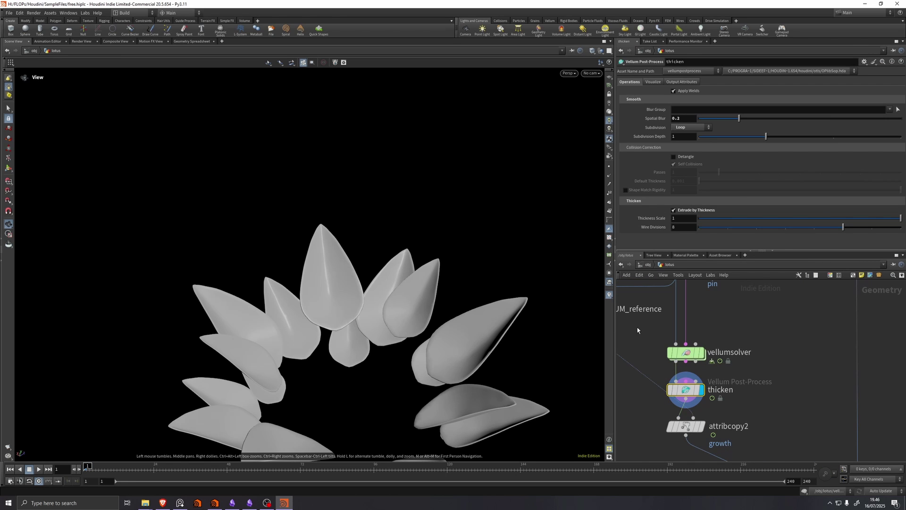
scroll(519, 292, up, 8)
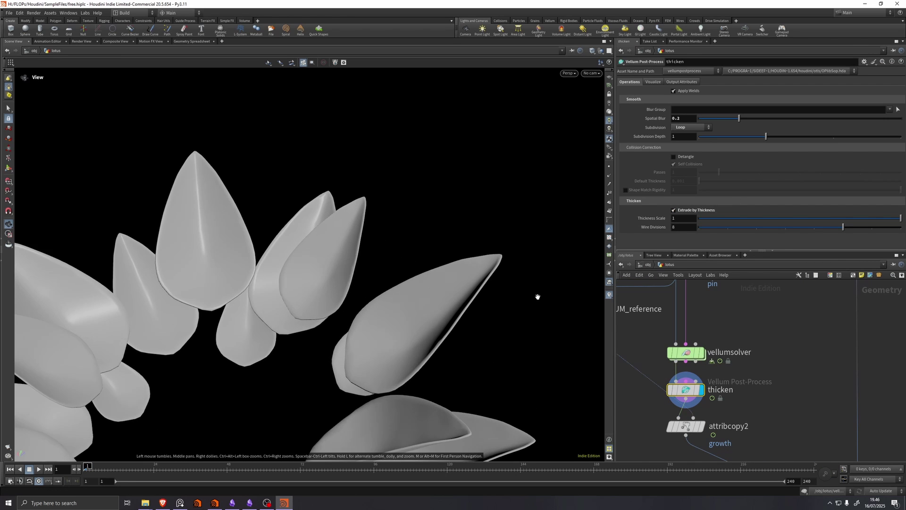
drag(415, 251, 471, 270)
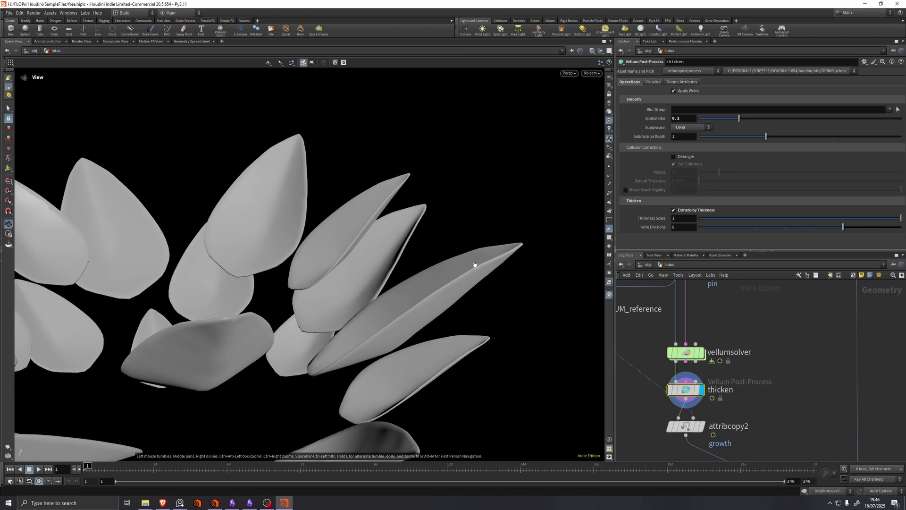
- Display merge_flower_elements and view the separated petals together with the stamens and pistil
scroll(769, 387, down, 5)
middle_drag(758, 366, 678, 265)
scroll(728, 337, up, 3)
click(719, 325)
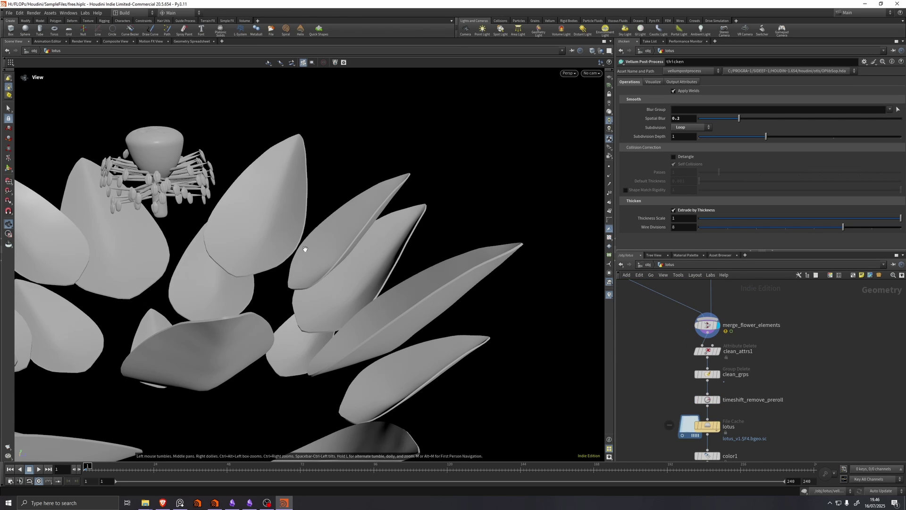
drag(305, 248, 238, 303)
right_drag(239, 302, 143, 432)
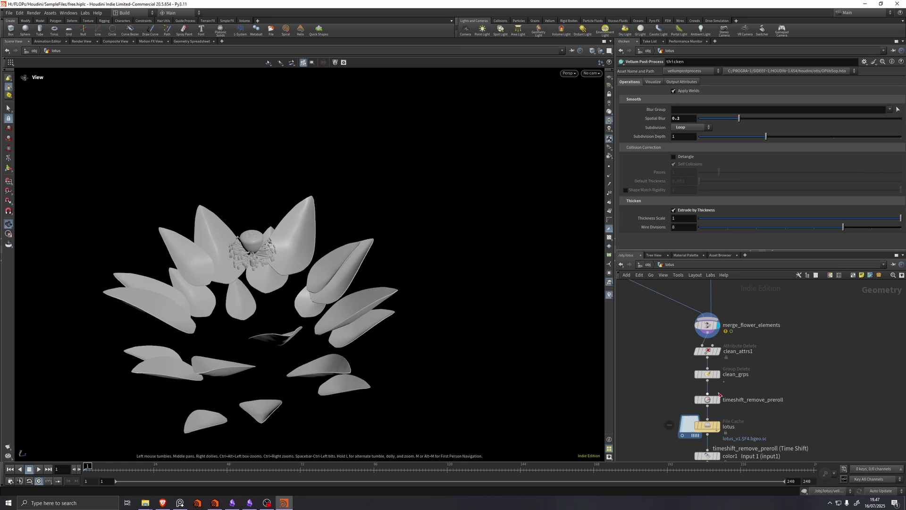
- Display clean_grps, and preview the coloured cached lotus by scrubbing to frame 240 and viewing the bloom from above
click(721, 375)
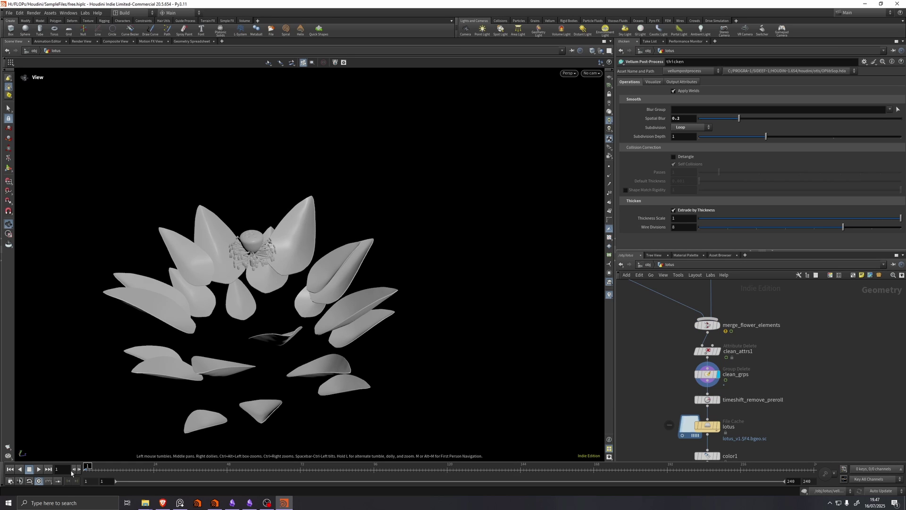
click(39, 468)
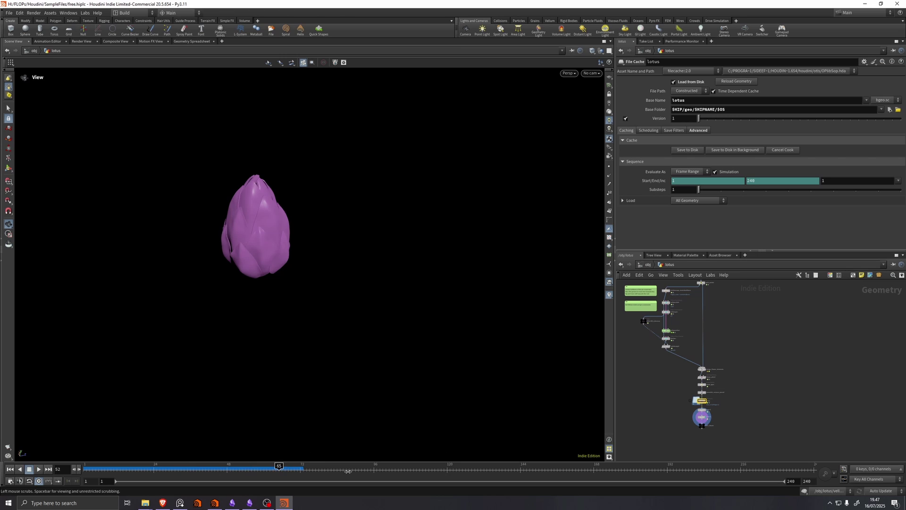
drag(184, 469, 504, 479)
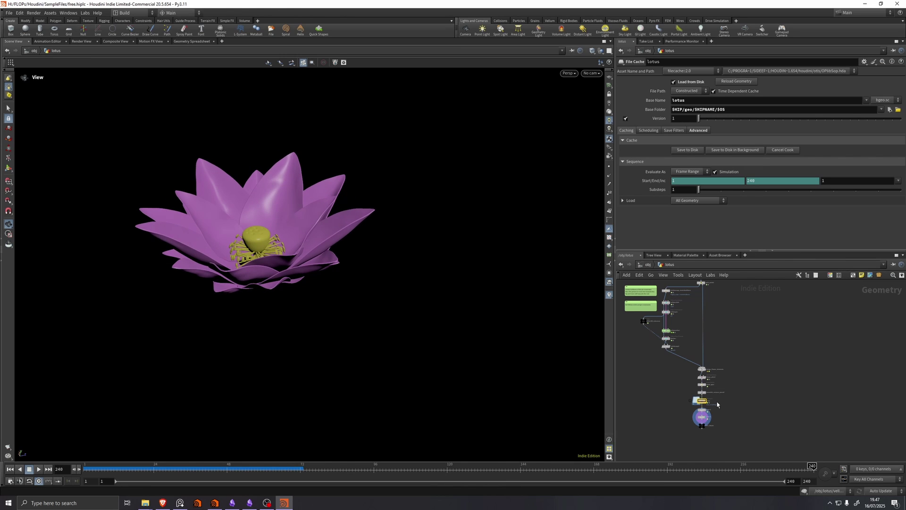
drag(316, 215, 311, 237)
- List the available FLOPs nodes over an empty area of the lotus network
middle_drag(850, 392, 740, 350)
key(Tab)
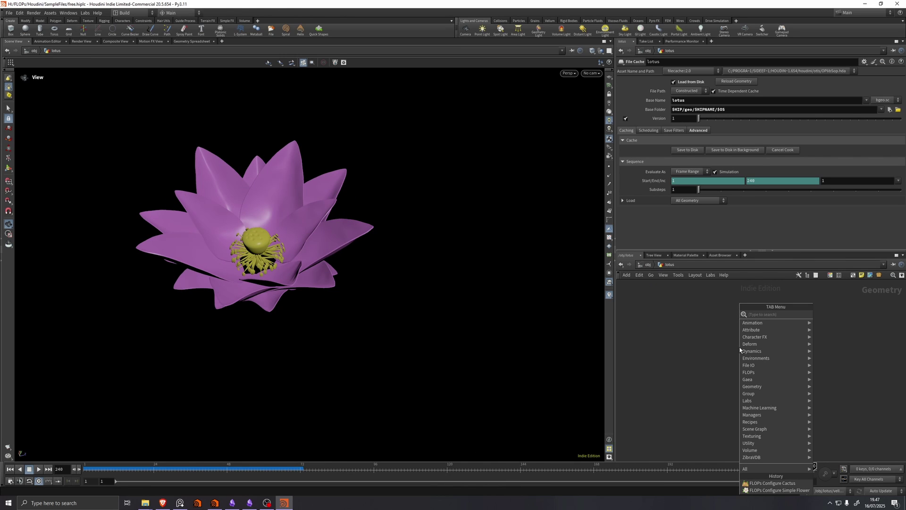
mouse_move(758, 373)
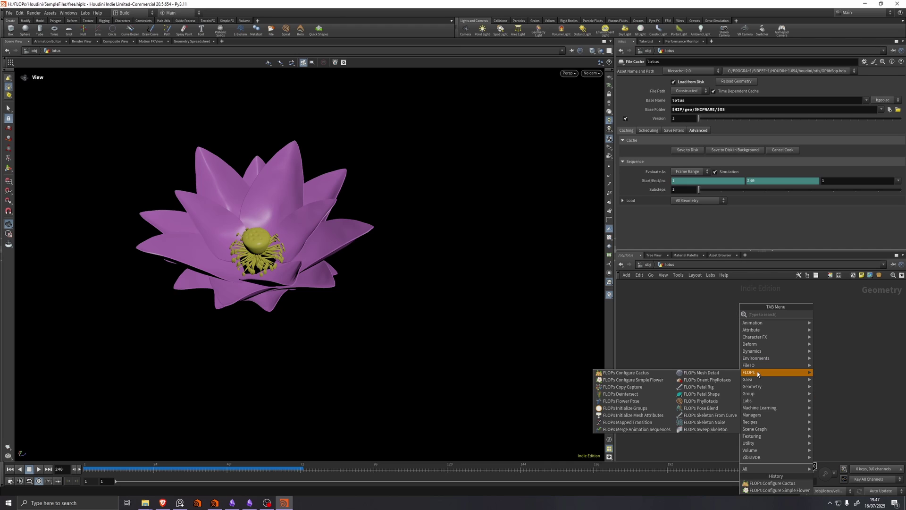